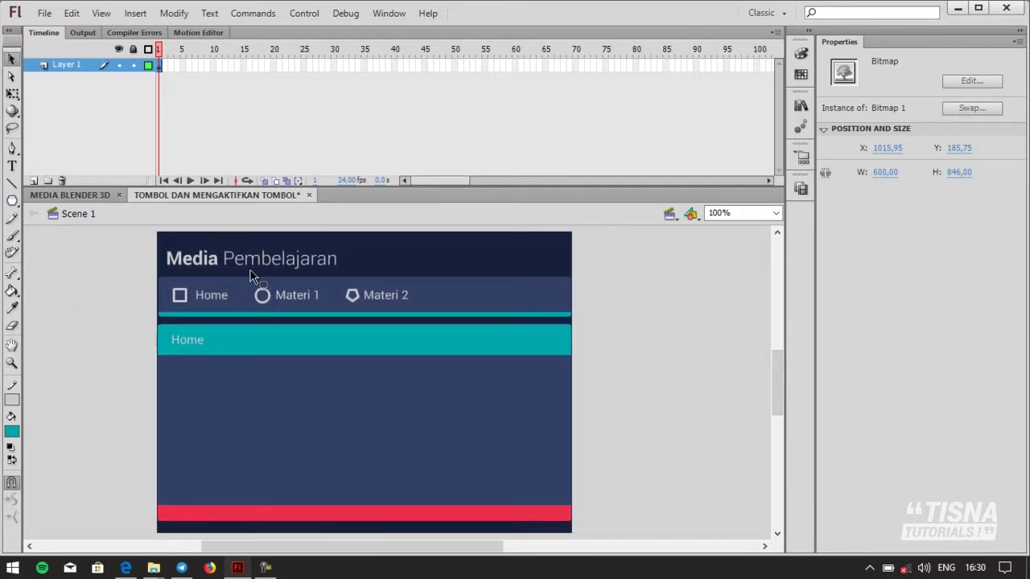
Convert the Materi 1 menu item, with its background and icon, into a Button symbol named MATERI1
{"action": "left_click_drag", "start_coordinate": [298, 310], "coordinate": [333, 324]}
{"action": "left_click_drag", "start_coordinate": [242, 272], "coordinate": [331, 321]}
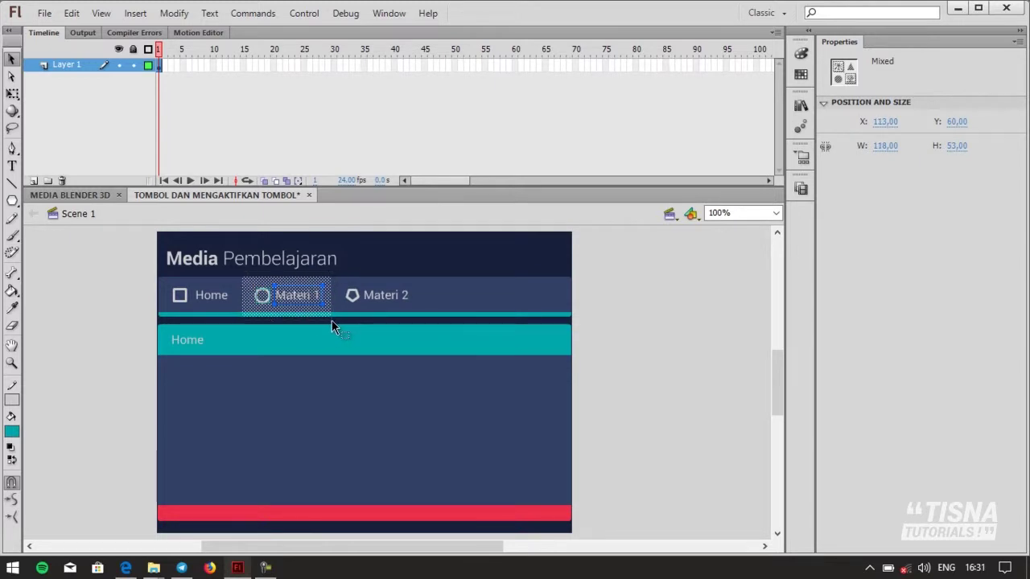
{"action": "right_click", "coordinate": [299, 296]}
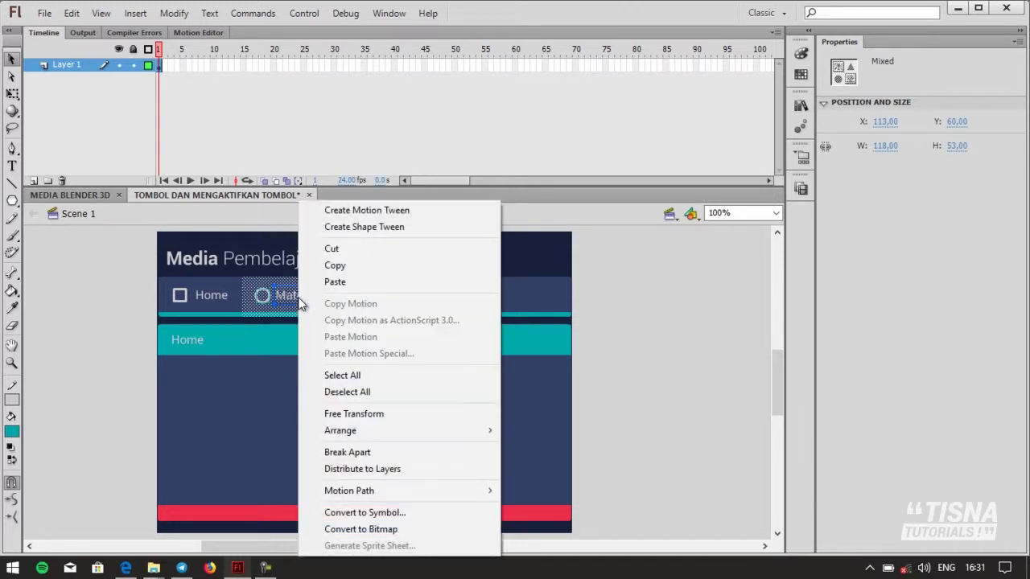
{"action": "left_click", "coordinate": [379, 514]}
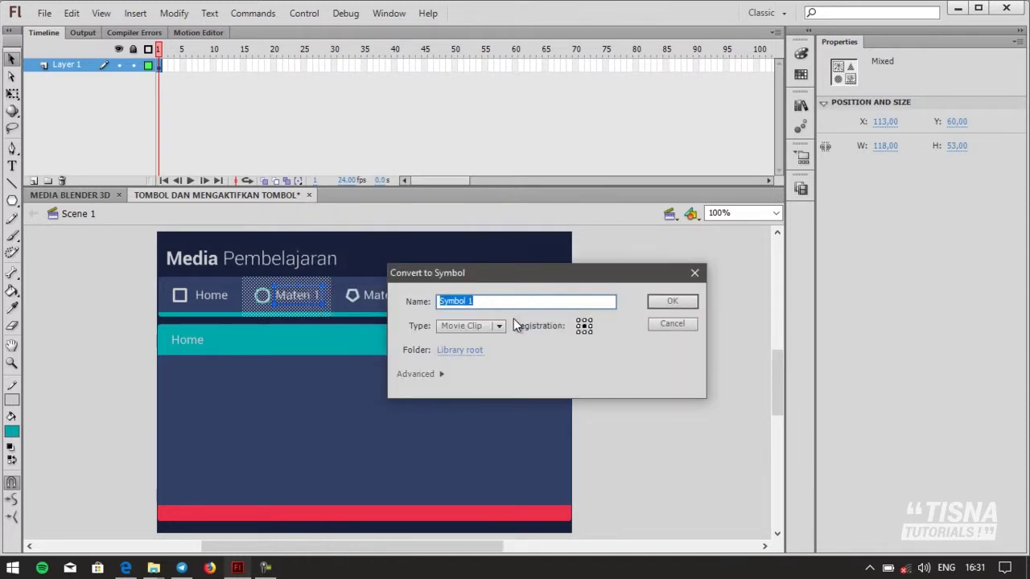
{"action": "left_click", "coordinate": [501, 327]}
{"action": "left_click", "coordinate": [484, 358]}
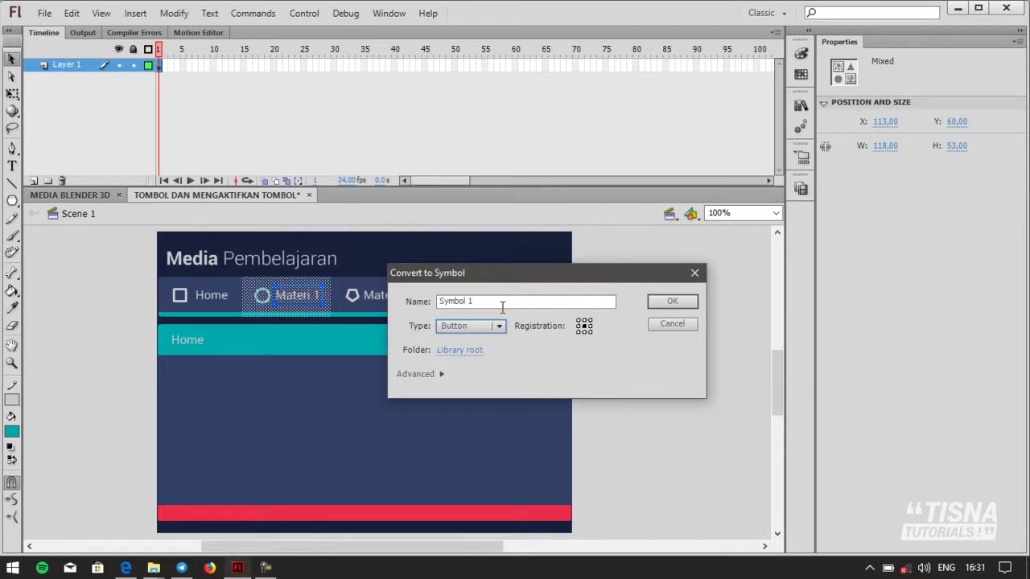
{"action": "left_click_drag", "start_coordinate": [502, 306], "coordinate": [367, 307]}
{"action": "type", "text": "mate"}
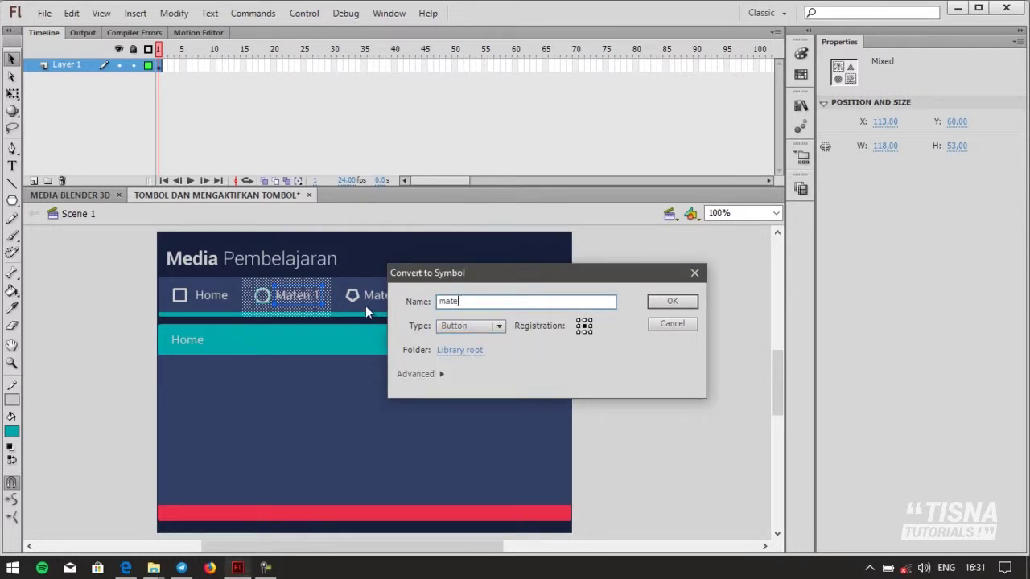
{"action": "key", "text": "BackSpace"}
{"action": "key", "text": "BackSpace"}
{"action": "key", "text": "BackSpace"}
{"action": "key", "text": "BackSpace"}
{"action": "type", "text": "MATERI1"}
{"action": "left_click", "coordinate": [677, 301]}
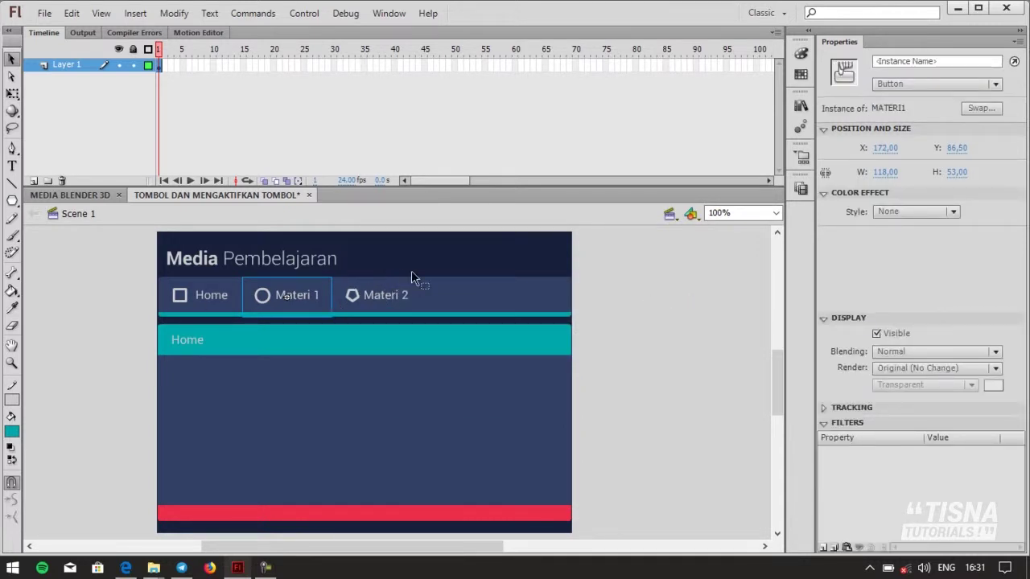
Convert the Materi 2 menu item, with its background and icon, into a Button symbol named MATERI2
{"action": "mouse_move", "coordinate": [420, 271]}
{"action": "left_mouse_down"}
{"action": "mouse_move", "coordinate": [416, 316]}
{"action": "mouse_move", "coordinate": [330, 321]}
{"action": "left_mouse_up"}
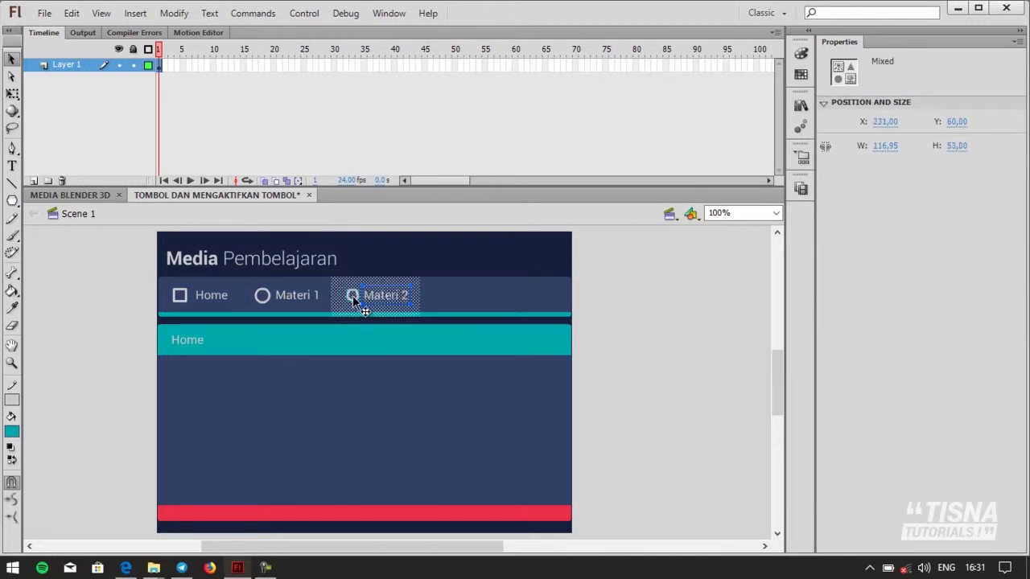
{"action": "right_click", "coordinate": [353, 296]}
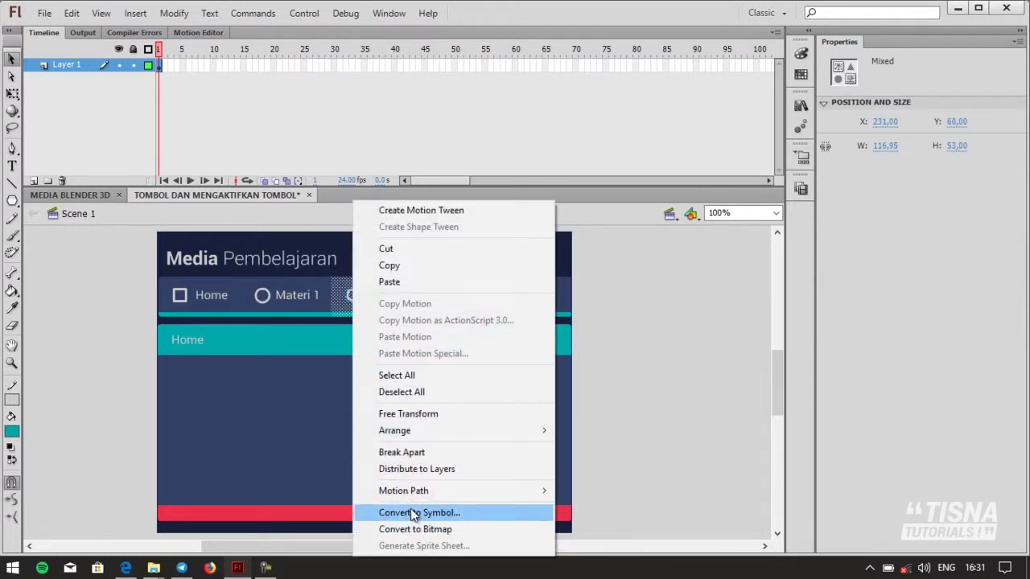
{"action": "left_click", "coordinate": [413, 513]}
{"action": "left_click", "coordinate": [495, 328]}
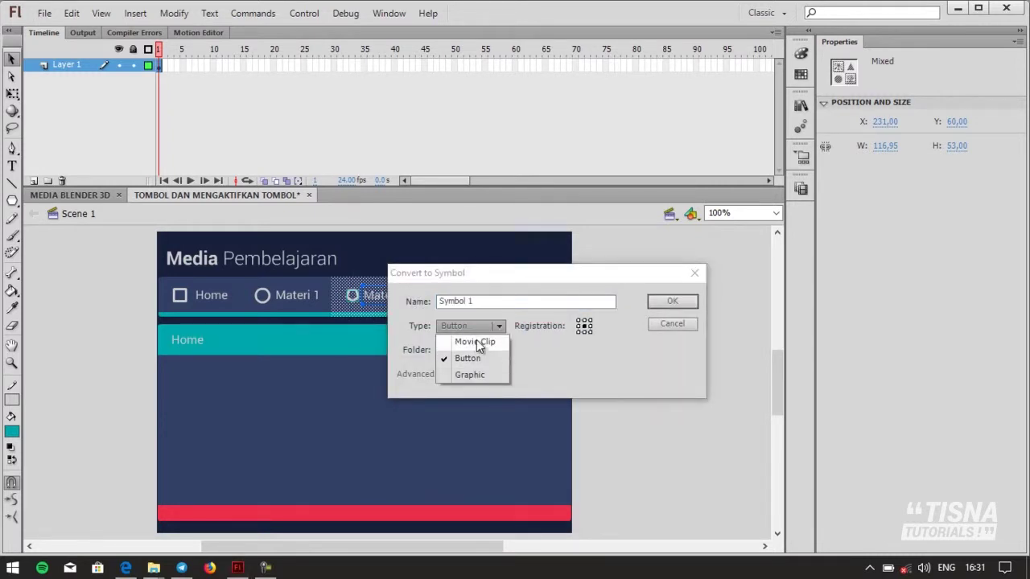
{"action": "left_click", "coordinate": [514, 303]}
{"action": "left_click_drag", "start_coordinate": [516, 301], "coordinate": [390, 301]}
{"action": "type", "text": "MATERI2"}
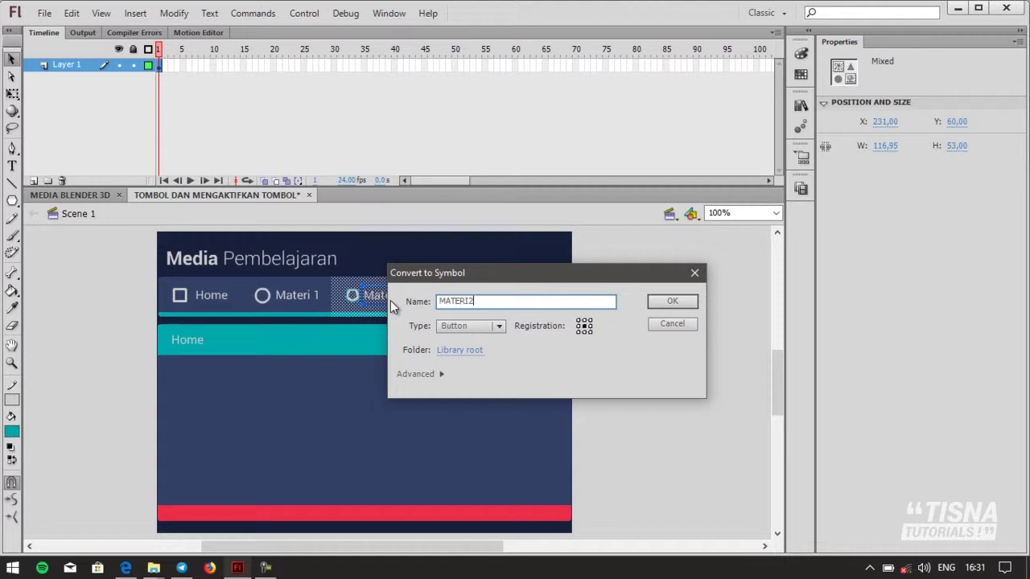
{"action": "left_click", "coordinate": [685, 304]}
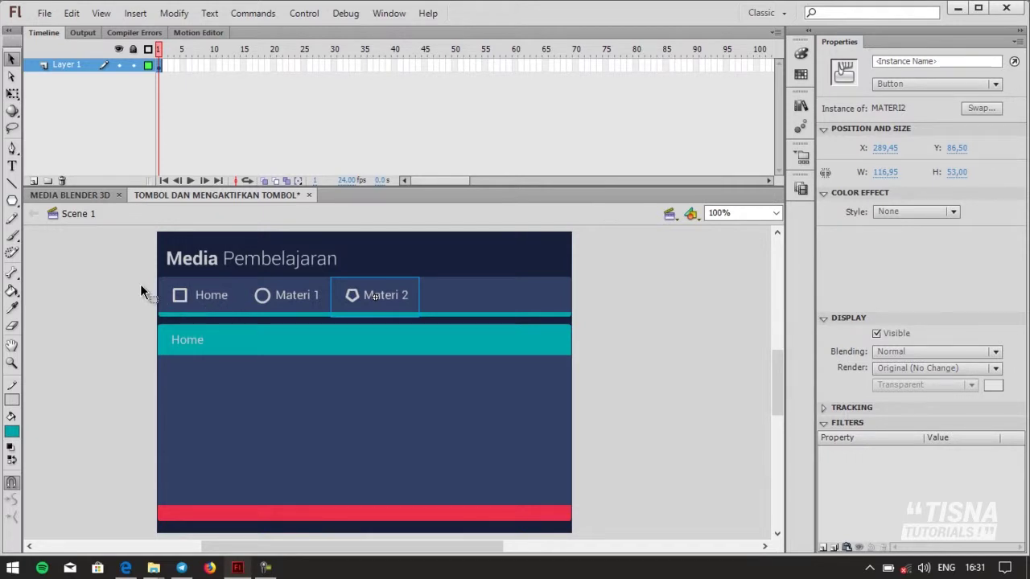
Convert the Home menu item, with its background and icon, into a Button symbol named HOME
{"action": "left_click_drag", "start_coordinate": [169, 286], "coordinate": [258, 321]}
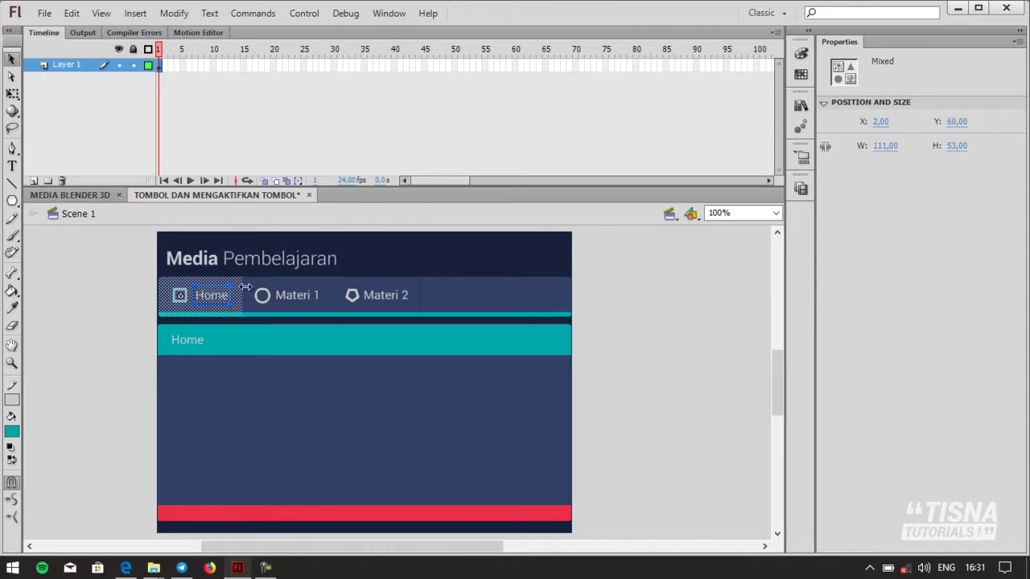
{"action": "right_click", "coordinate": [201, 297]}
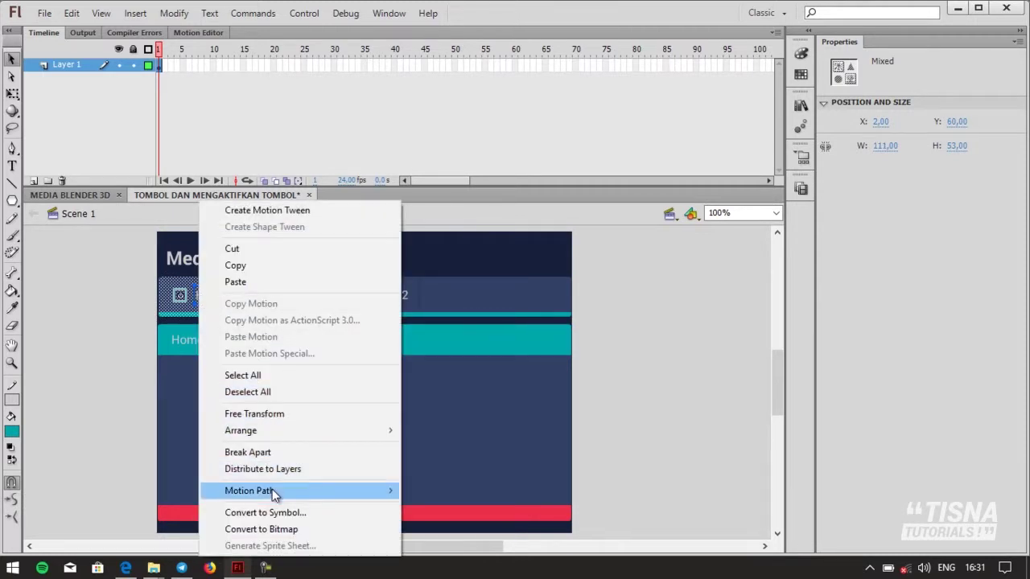
{"action": "left_click", "coordinate": [286, 513]}
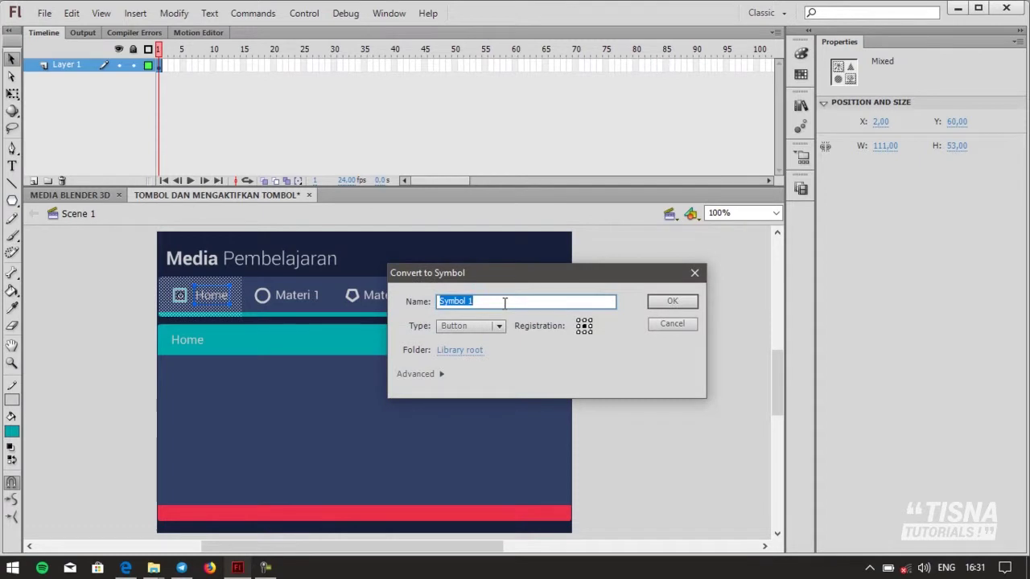
{"action": "type", "text": "M"}
{"action": "left_click", "coordinate": [689, 301]}
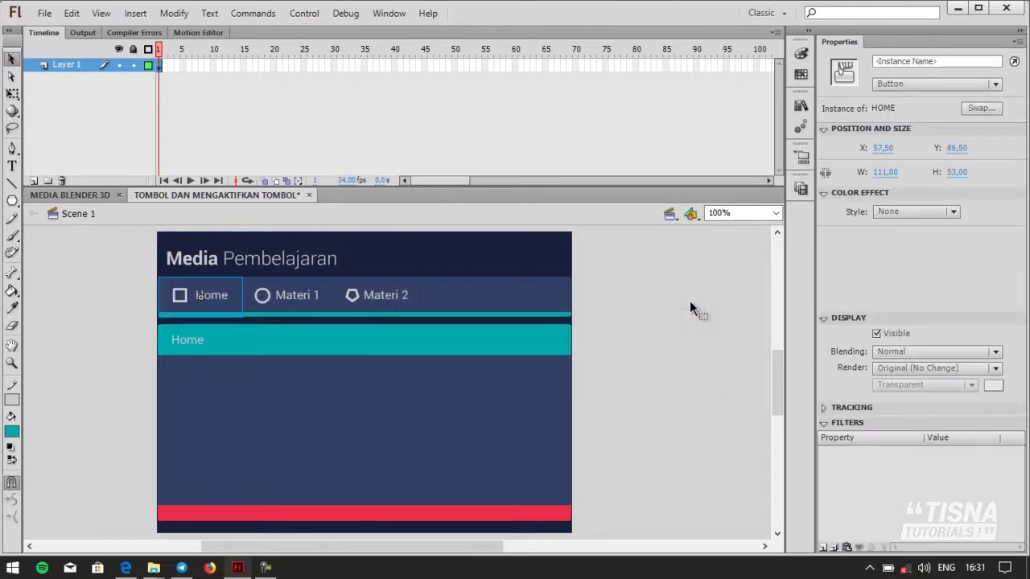
Check the symbol properties of the Home, Materi 1 and Materi 2 buttons in the menu bar
{"action": "left_click", "coordinate": [682, 307]}
{"action": "left_click", "coordinate": [228, 301]}
{"action": "left_click", "coordinate": [275, 298]}
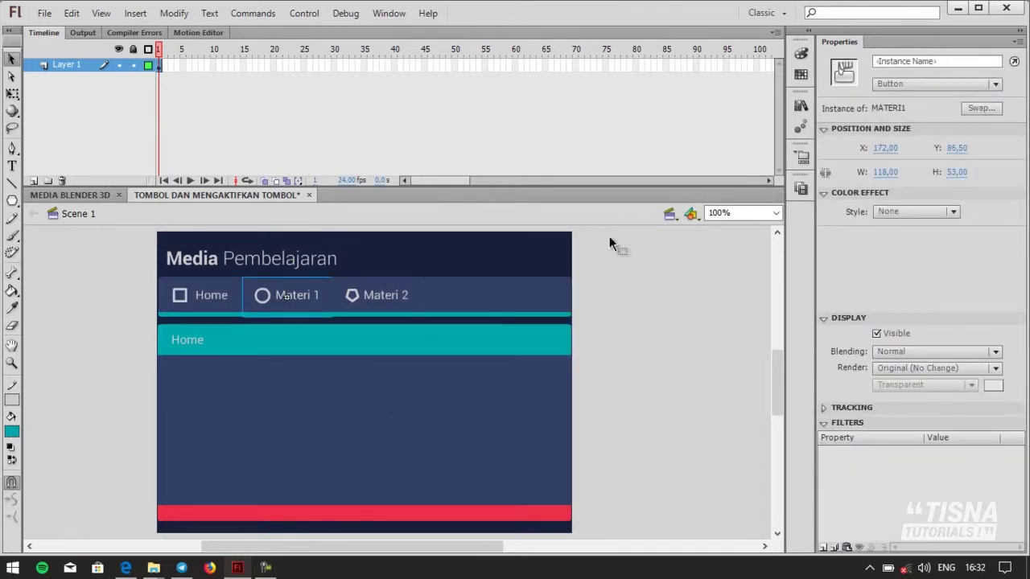
{"action": "left_click", "coordinate": [400, 295]}
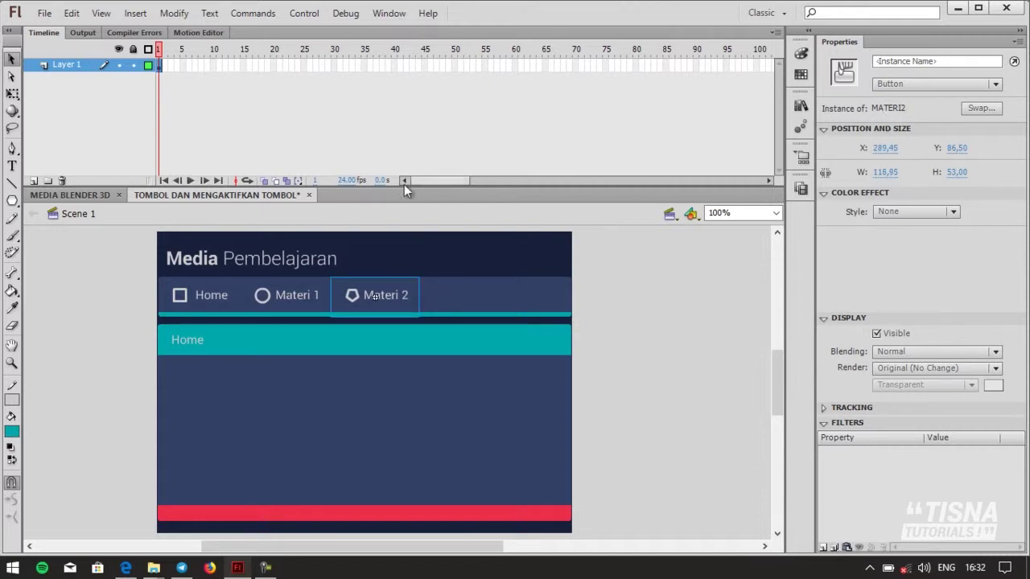
{"action": "left_click", "coordinate": [201, 293]}
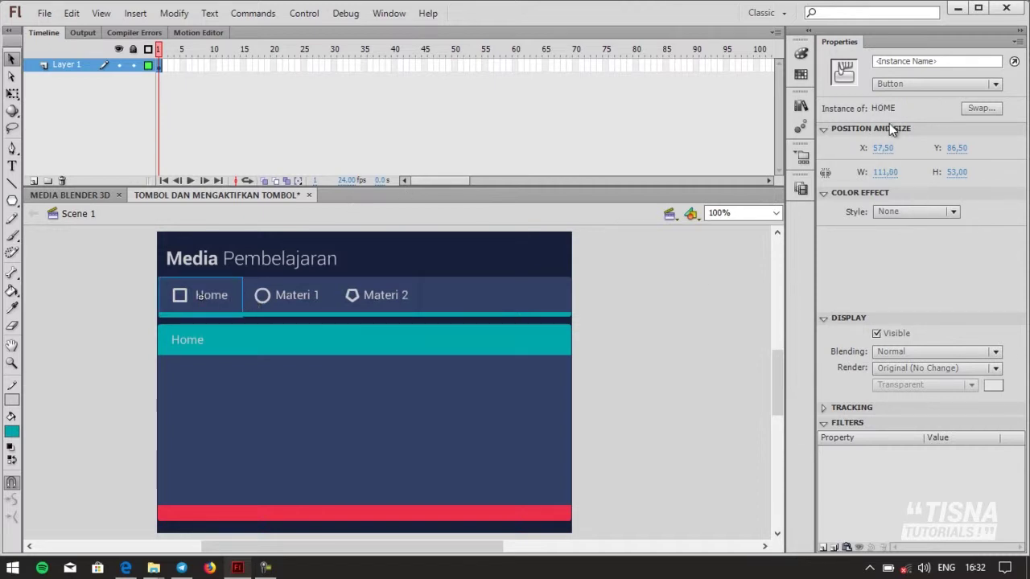
{"action": "left_click", "coordinate": [99, 325]}
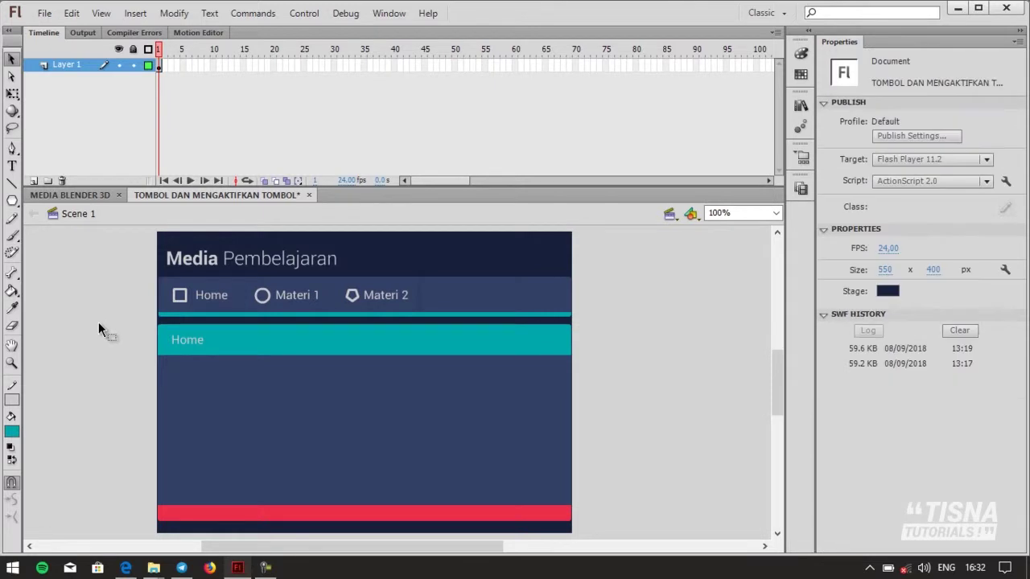
Open the HOME button symbol for editing and insert keyframes in its Over, Down and Hit frames
{"action": "left_click", "coordinate": [206, 292]}
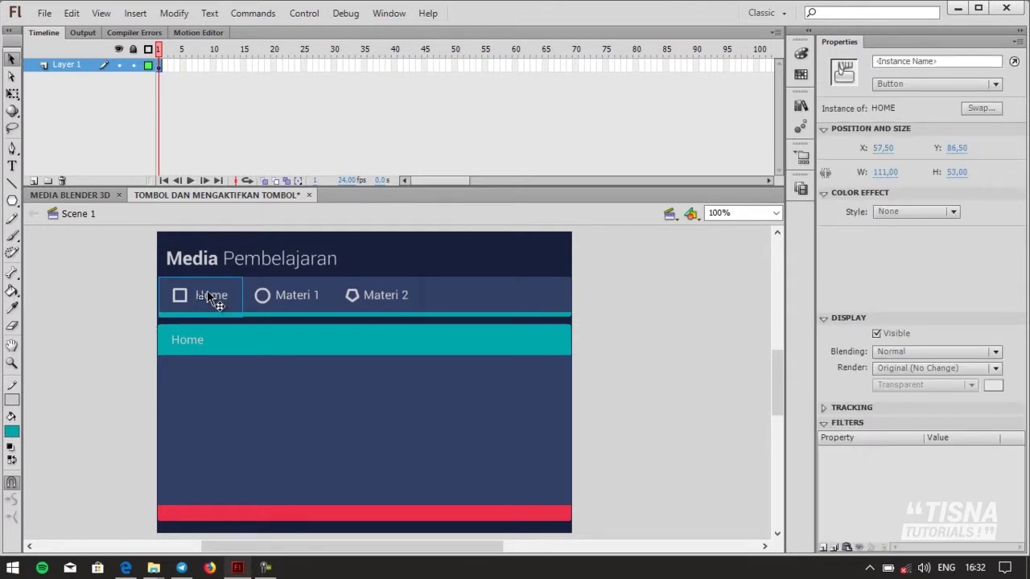
{"action": "double_click", "coordinate": [215, 294]}
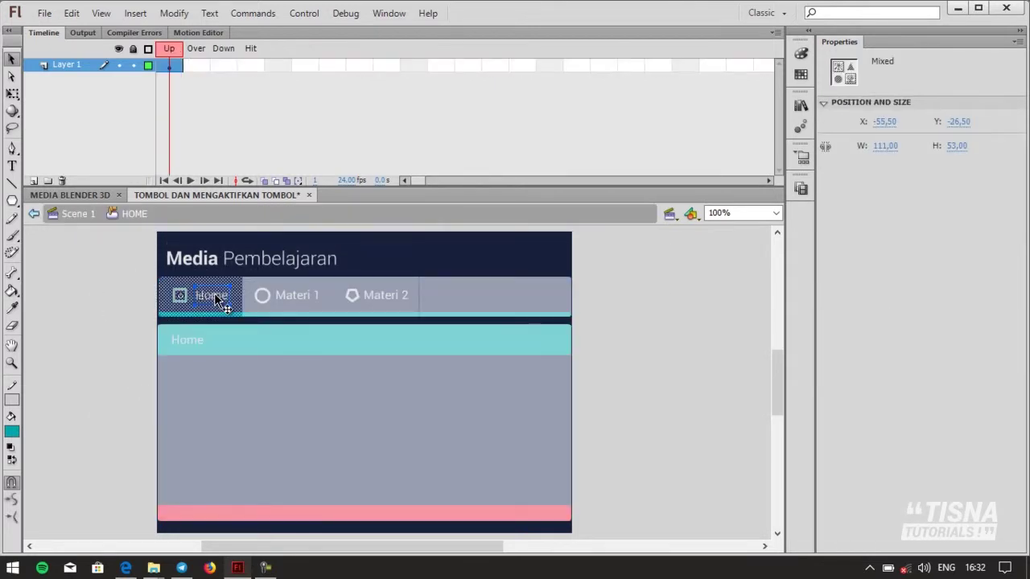
{"action": "left_click", "coordinate": [197, 65]}
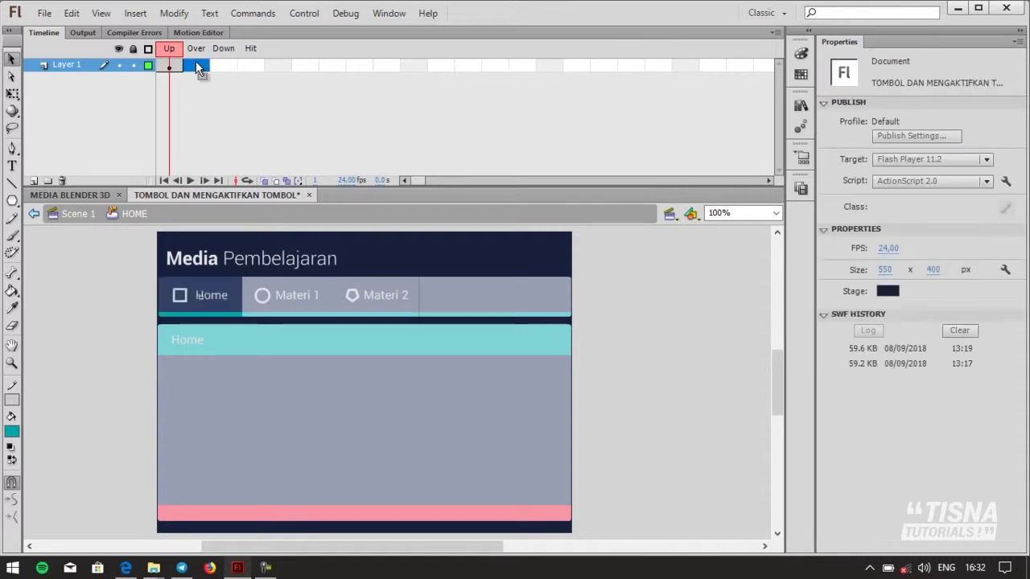
{"action": "right_click", "coordinate": [197, 65]}
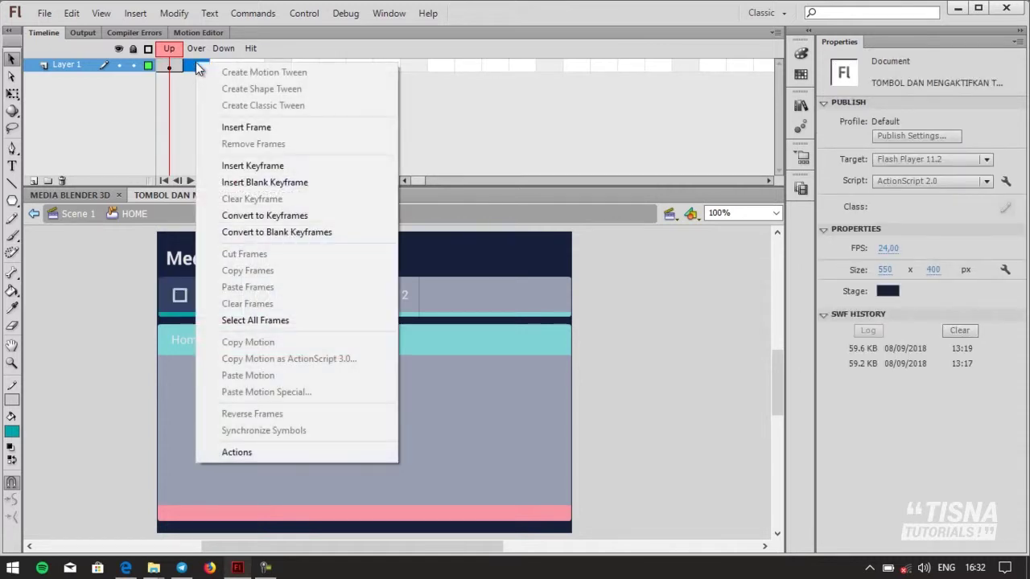
{"action": "left_click", "coordinate": [282, 169]}
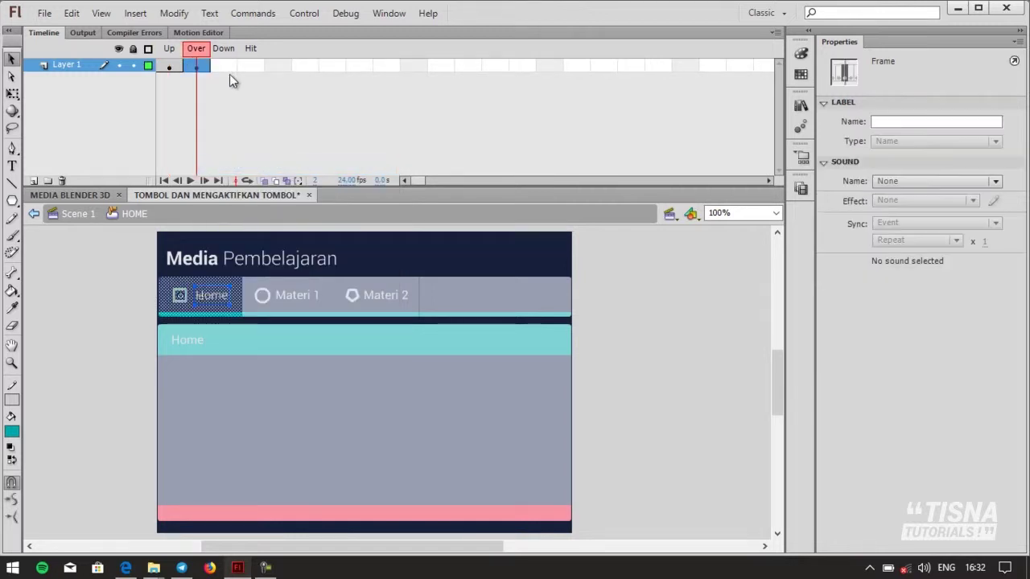
{"action": "right_click", "coordinate": [223, 67]}
{"action": "left_click", "coordinate": [294, 171]}
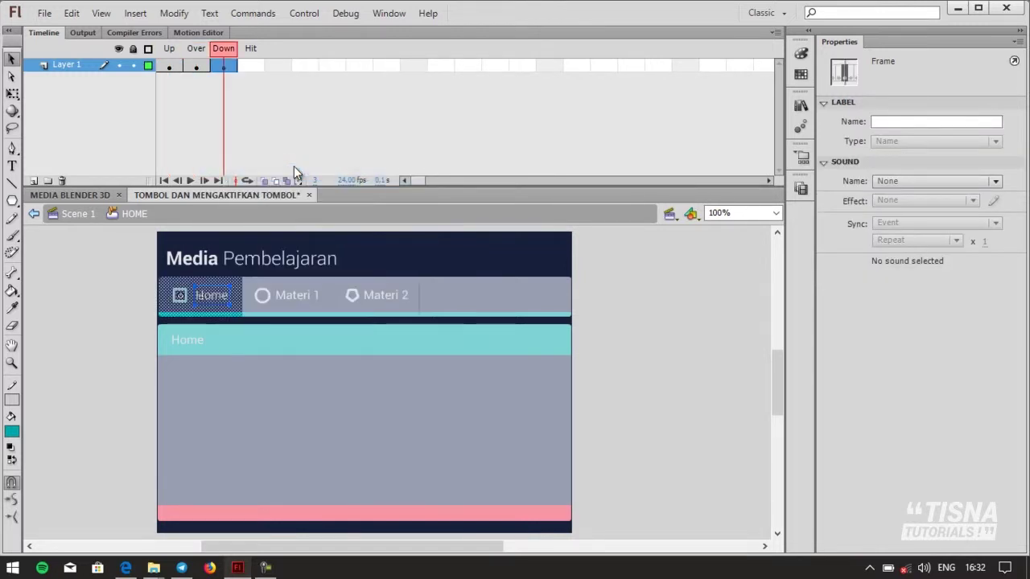
{"action": "left_click", "coordinate": [115, 281]}
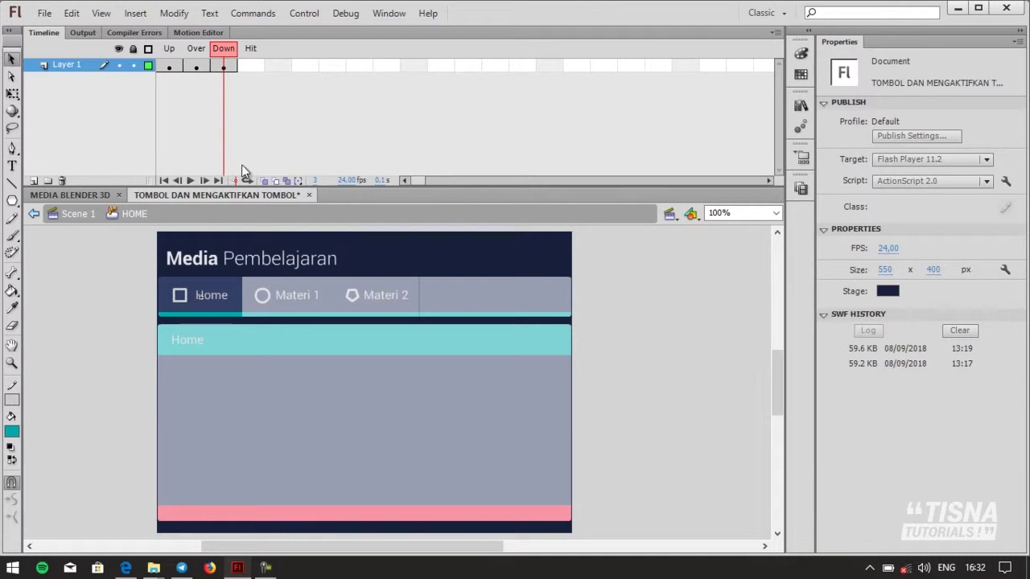
{"action": "left_click", "coordinate": [196, 67]}
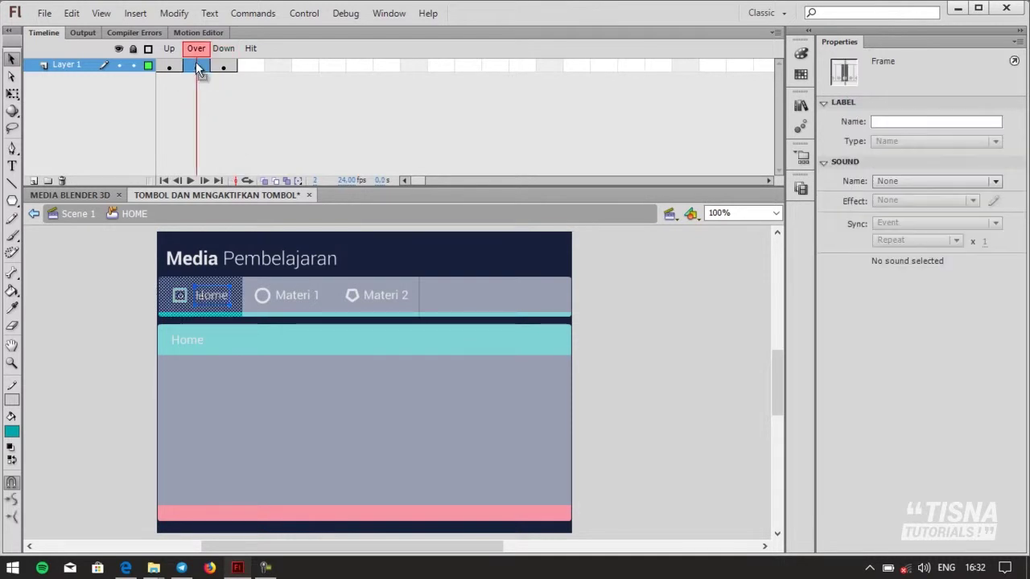
{"action": "right_click", "coordinate": [247, 67]}
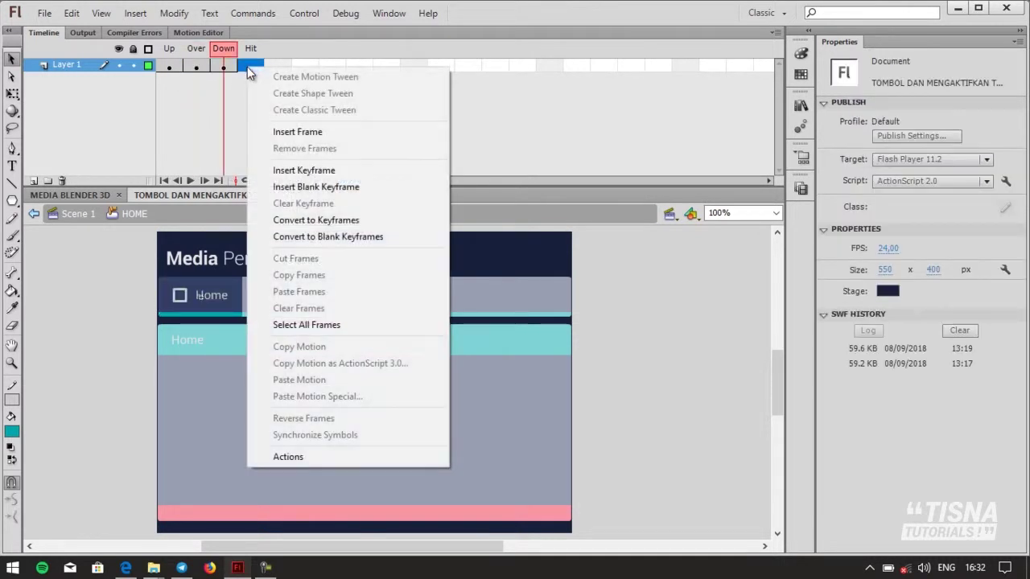
{"action": "left_click", "coordinate": [328, 172]}
Lighten the blue background fill of the HOME button in its Over frame, and return to Scene 1
{"action": "left_click", "coordinate": [197, 70]}
{"action": "left_click", "coordinate": [80, 322]}
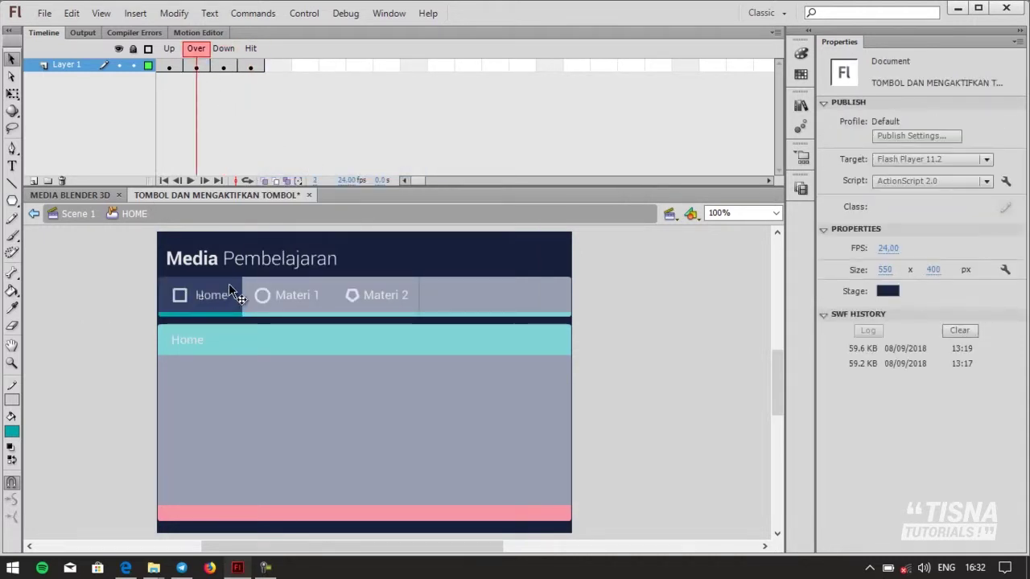
{"action": "left_click", "coordinate": [232, 283]}
{"action": "left_click", "coordinate": [800, 57]}
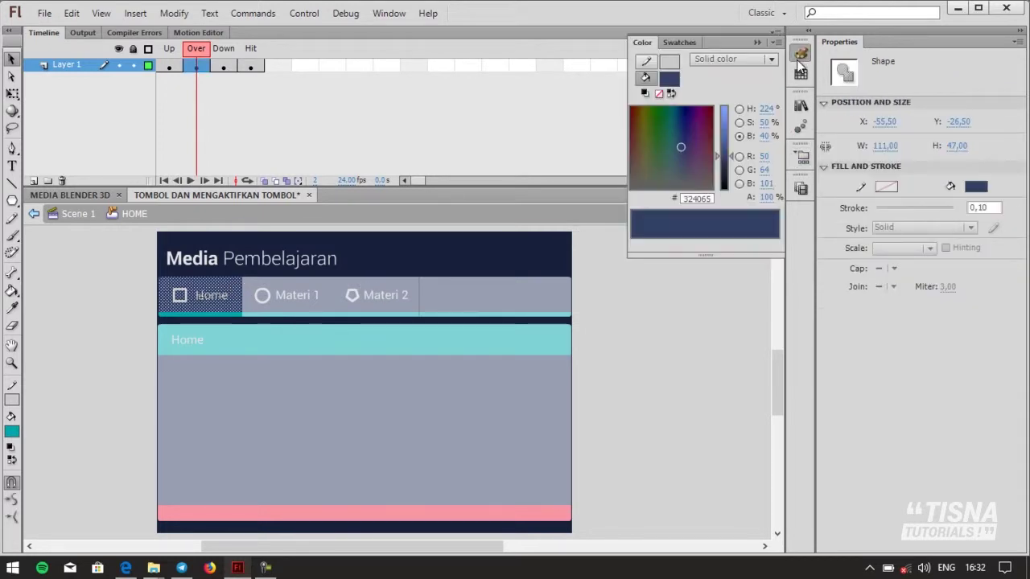
{"action": "left_click_drag", "start_coordinate": [731, 154], "coordinate": [734, 147]}
{"action": "left_click", "coordinate": [680, 296]}
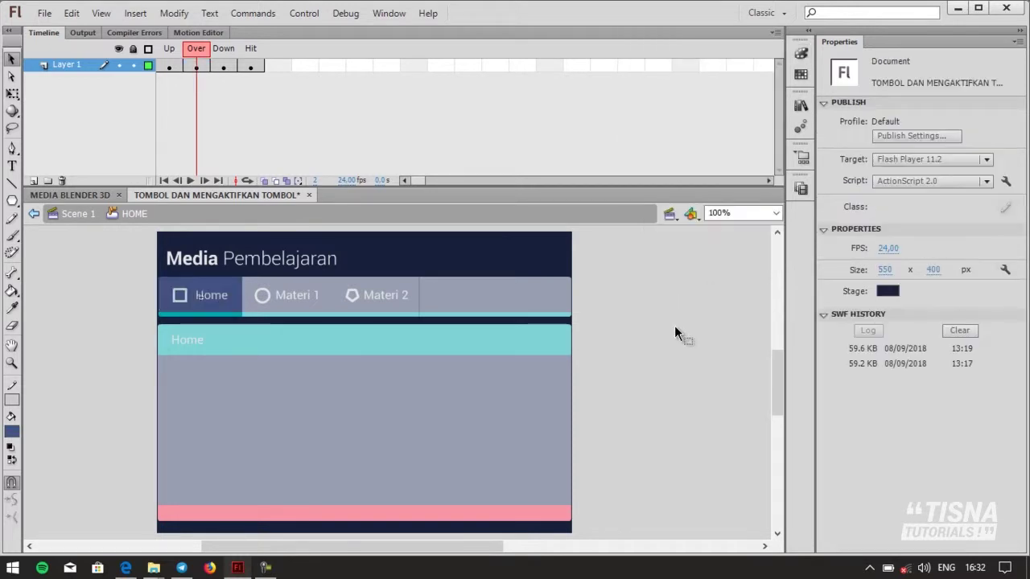
{"action": "double_click", "coordinate": [675, 326]}
Open the MATERI1 button symbol for editing and insert keyframes in its Over, Down and Hit frames
{"action": "left_click", "coordinate": [294, 301]}
{"action": "double_click", "coordinate": [301, 283]}
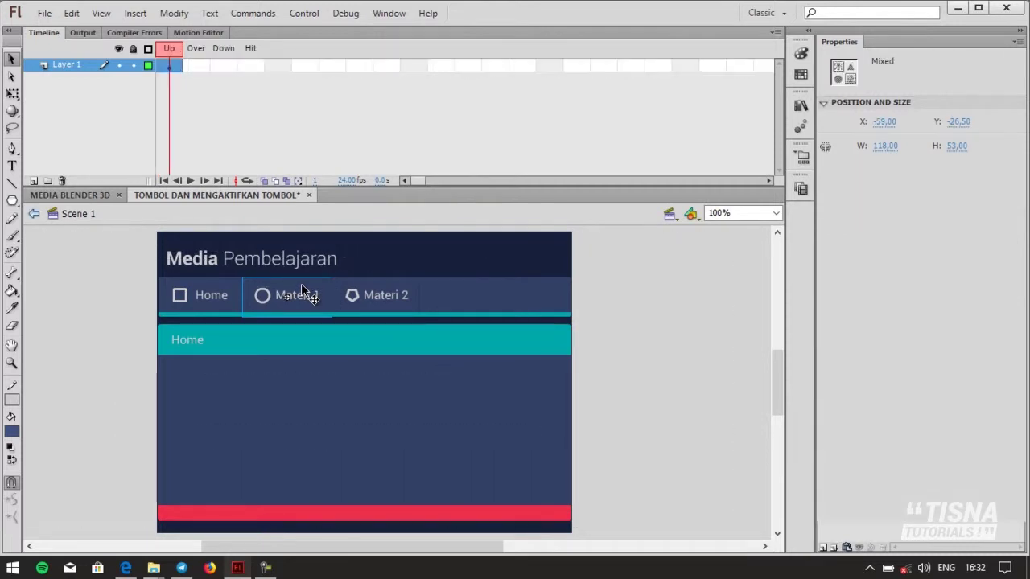
{"action": "right_click", "coordinate": [197, 64]}
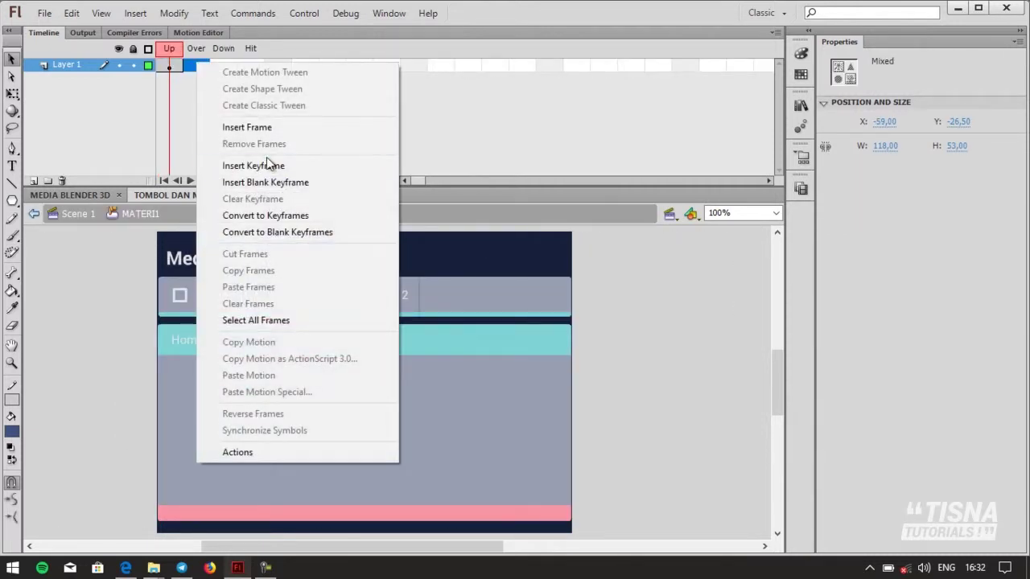
{"action": "left_click", "coordinate": [267, 161]}
{"action": "left_click", "coordinate": [278, 168]}
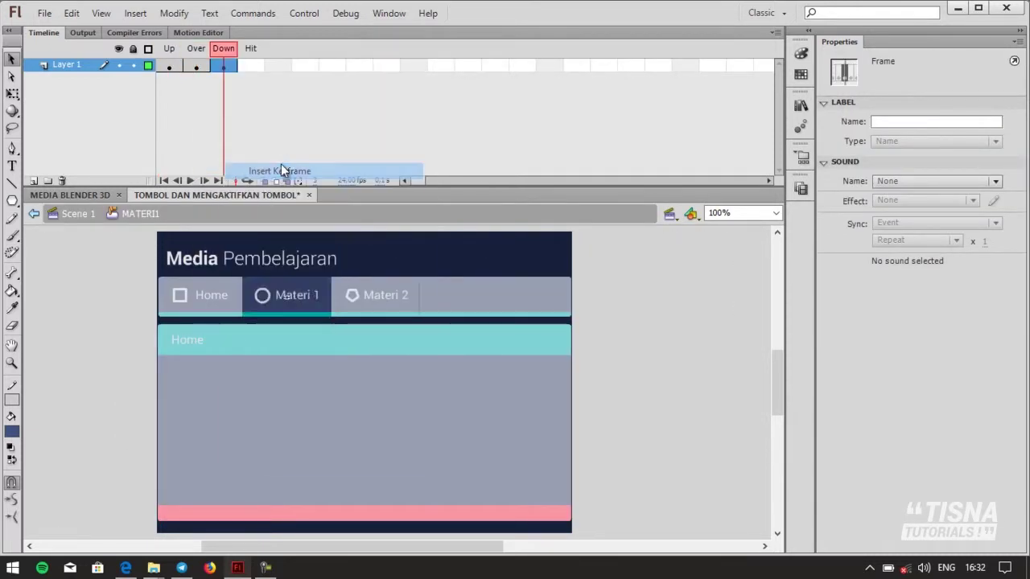
{"action": "right_click", "coordinate": [254, 70]}
{"action": "left_click", "coordinate": [326, 170]}
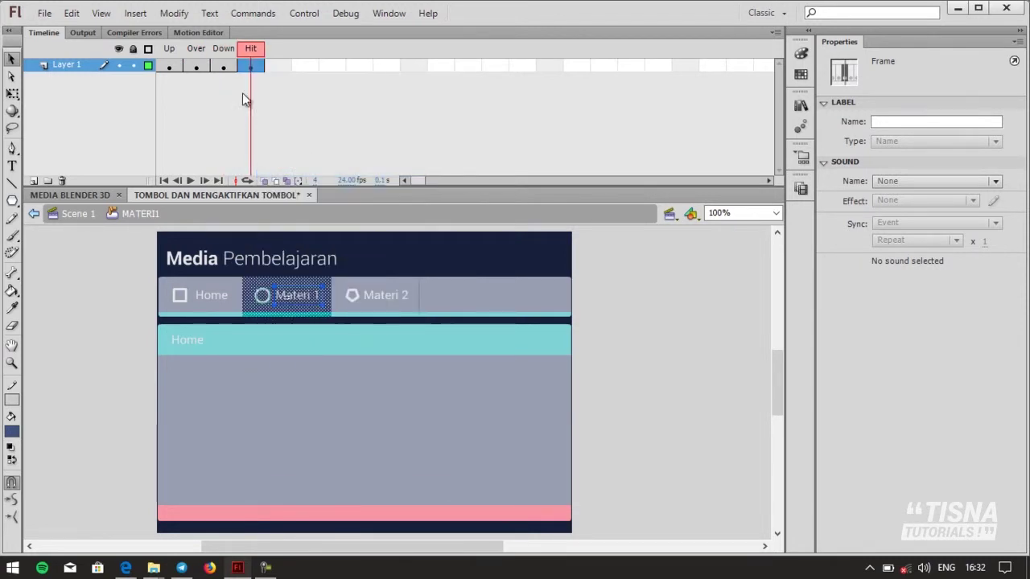
Lighten the blue background fill of the MATERI1 button to 48% brightness in its Over frame, and return to Scene 1
{"action": "left_click", "coordinate": [197, 67]}
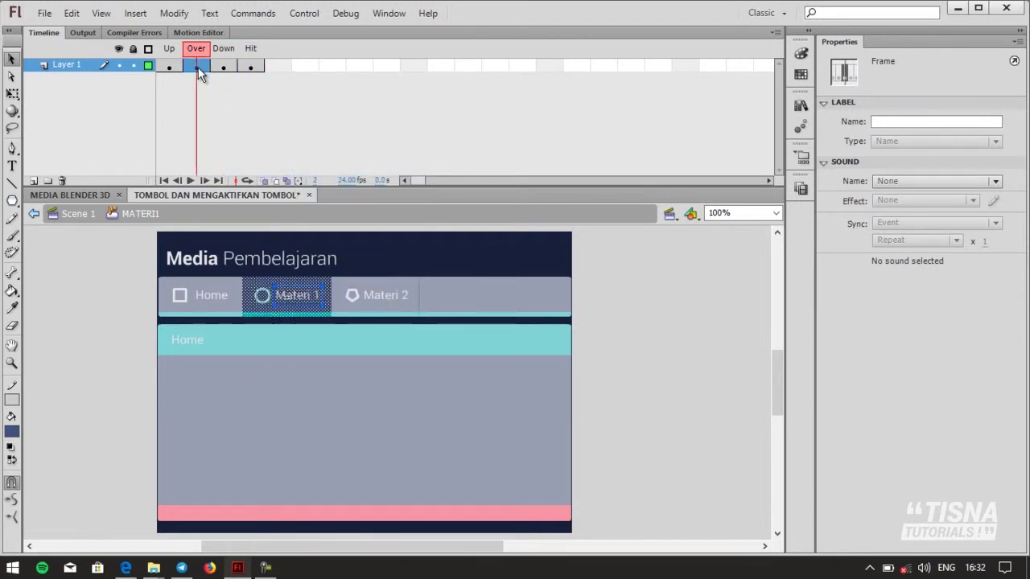
{"action": "left_click", "coordinate": [128, 265]}
{"action": "left_click", "coordinate": [305, 289]}
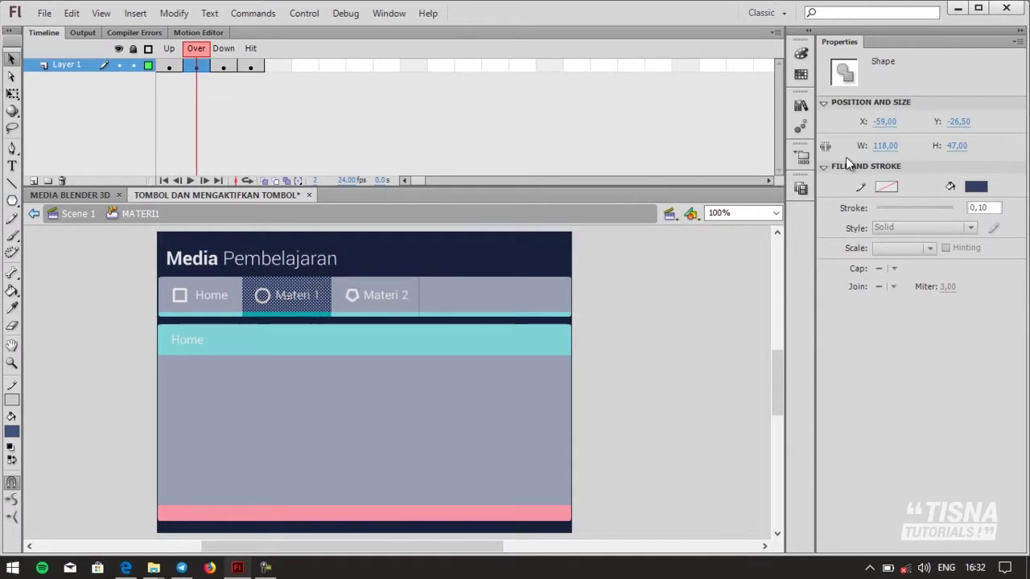
{"action": "left_click", "coordinate": [801, 53]}
{"action": "left_click_drag", "start_coordinate": [730, 154], "coordinate": [730, 149]}
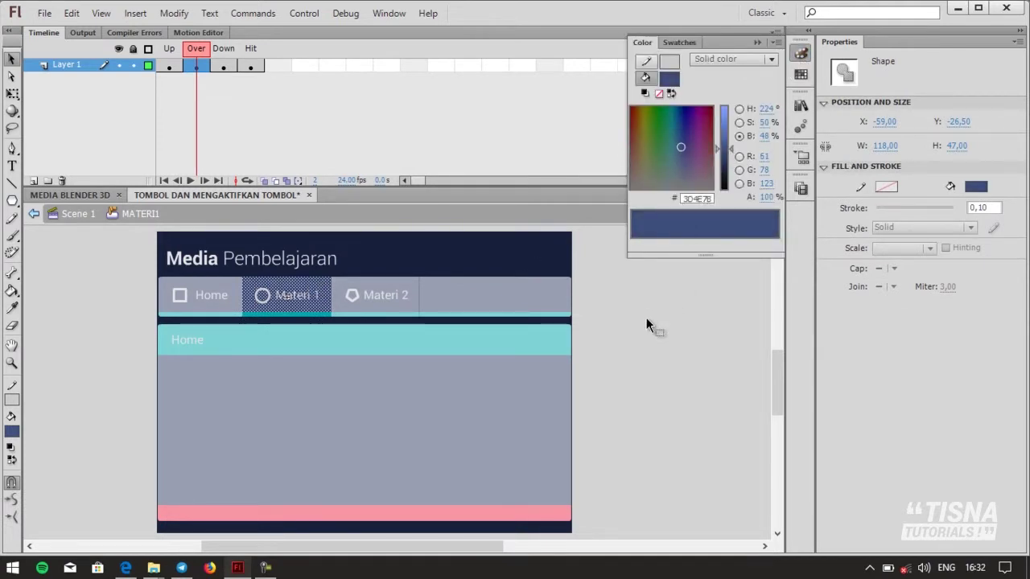
{"action": "left_click", "coordinate": [87, 223]}
Open the MATERI2 button symbol for editing and insert keyframes in its Over, Down and Hit frames
{"action": "left_click", "coordinate": [394, 298]}
{"action": "double_click", "coordinate": [394, 297]}
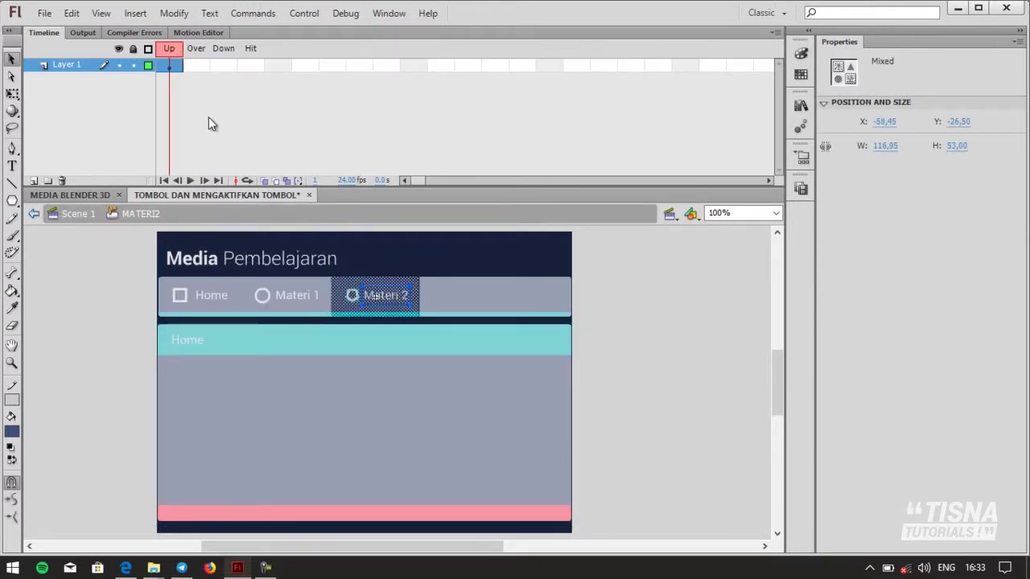
{"action": "right_click", "coordinate": [205, 69]}
{"action": "left_click", "coordinate": [278, 167]}
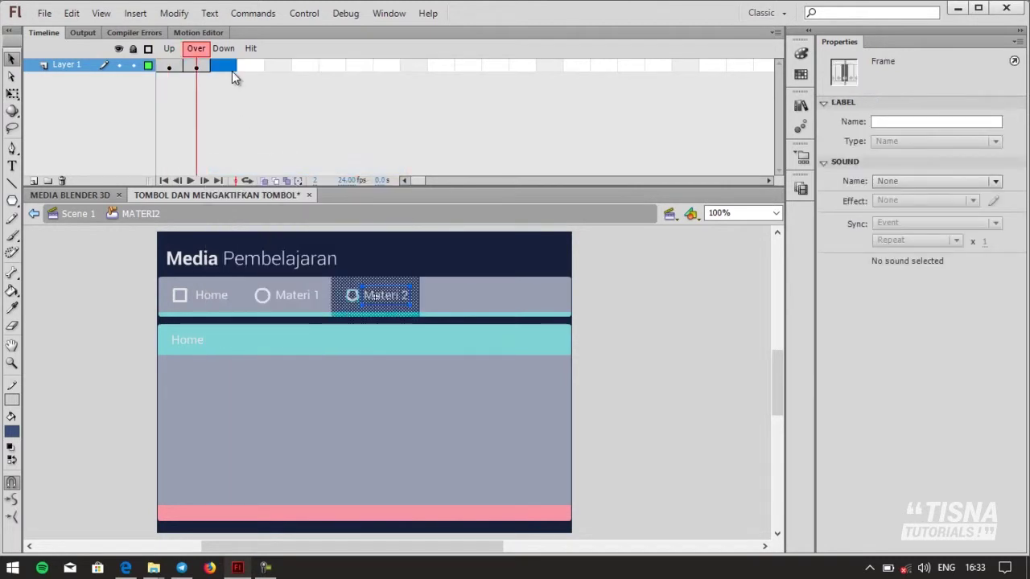
{"action": "right_click", "coordinate": [232, 70]}
{"action": "left_click", "coordinate": [302, 176]}
{"action": "right_click", "coordinate": [251, 66]}
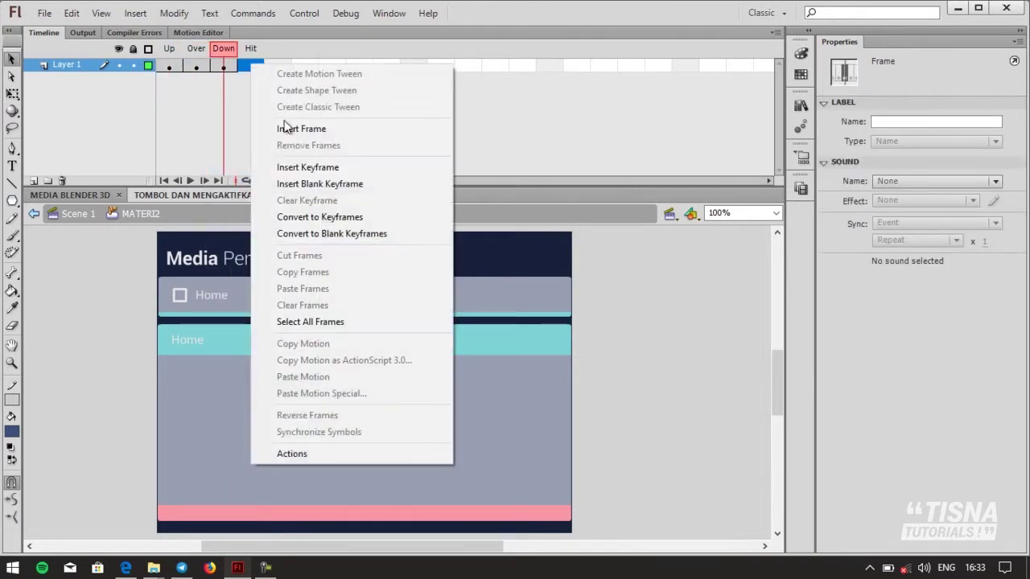
{"action": "left_click", "coordinate": [307, 167]}
Lighten the blue background fill of the MATERI2 button to 47% brightness in its Over frame, and return to Scene 1
{"action": "left_click", "coordinate": [197, 67]}
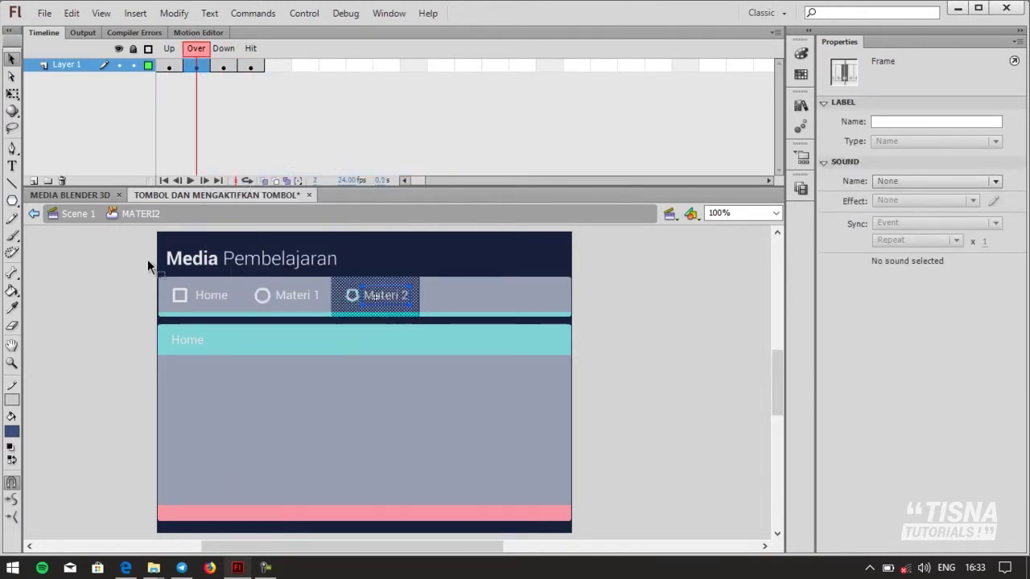
{"action": "left_click", "coordinate": [121, 306]}
{"action": "left_click", "coordinate": [409, 283]}
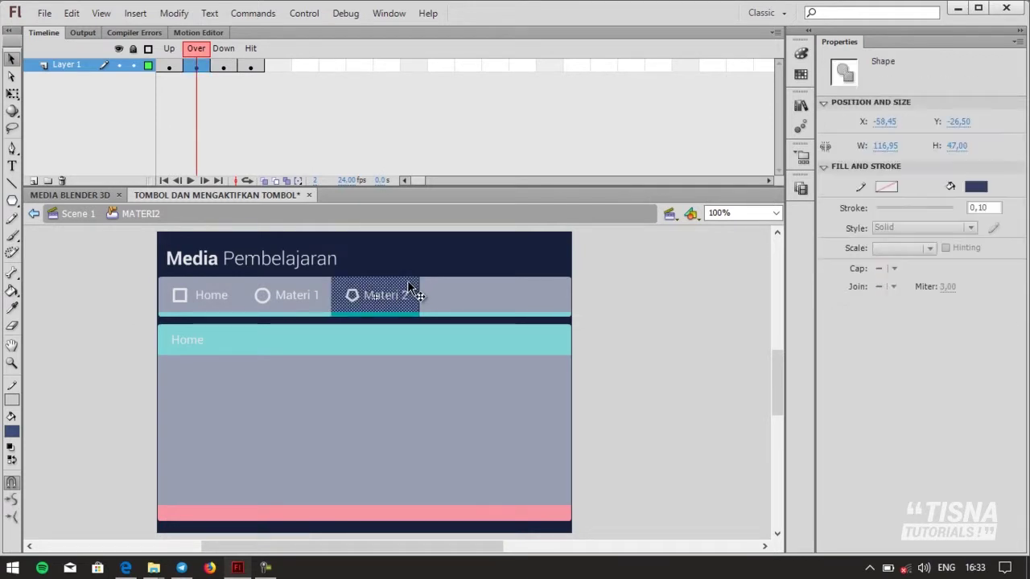
{"action": "left_click", "coordinate": [801, 54]}
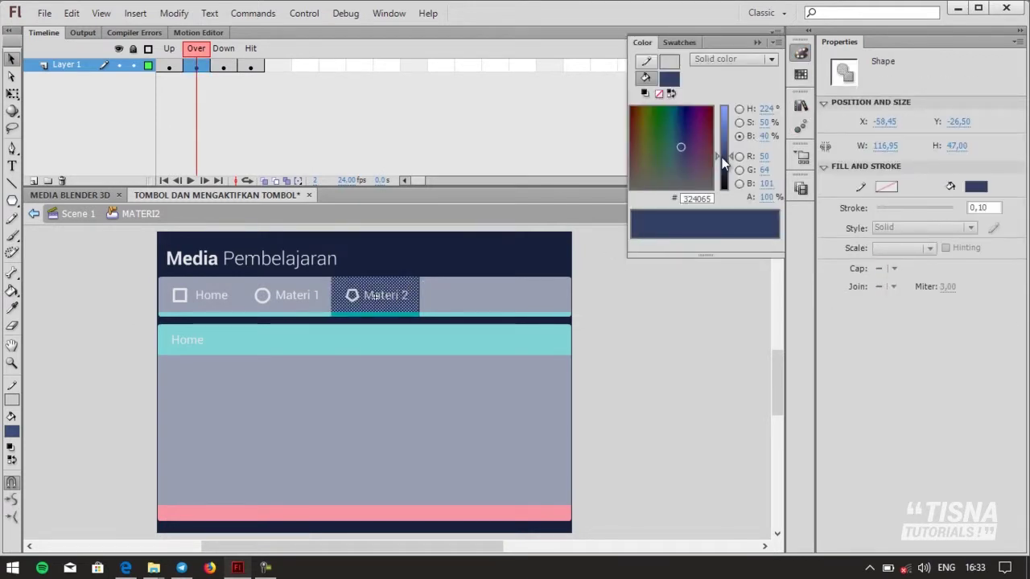
{"action": "left_click_drag", "start_coordinate": [730, 156], "coordinate": [731, 151]}
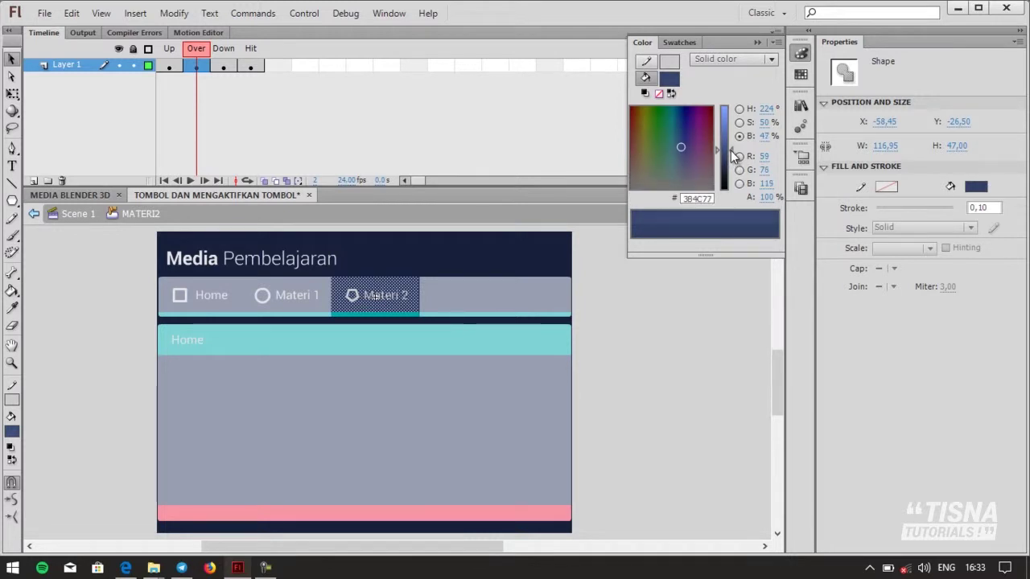
{"action": "double_click", "coordinate": [669, 314]}
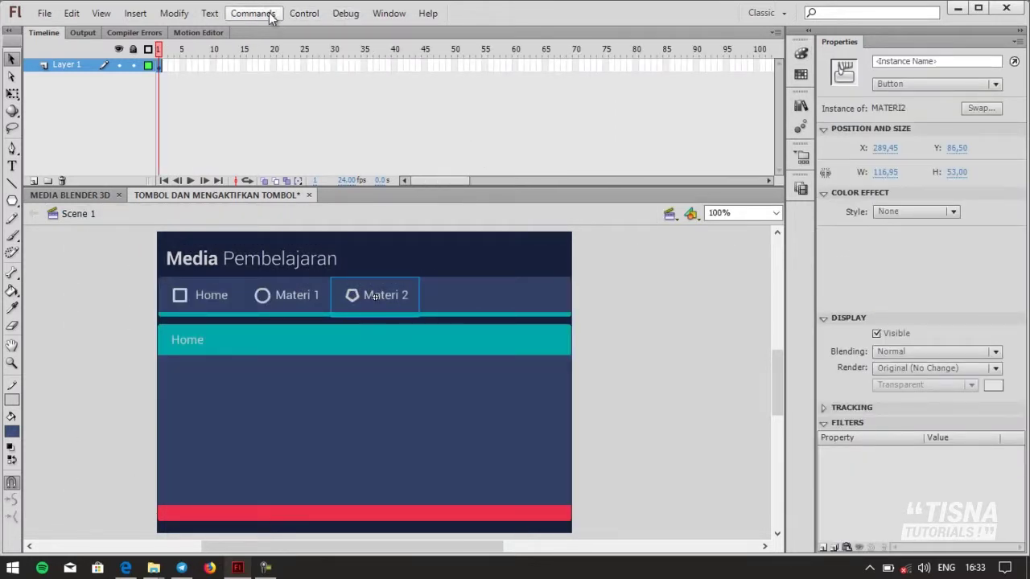
Test the movie in Flash Professional to check the menu buttons' rollover states, and close the preview
{"action": "left_click", "coordinate": [302, 14]}
{"action": "mouse_move", "coordinate": [444, 122]}
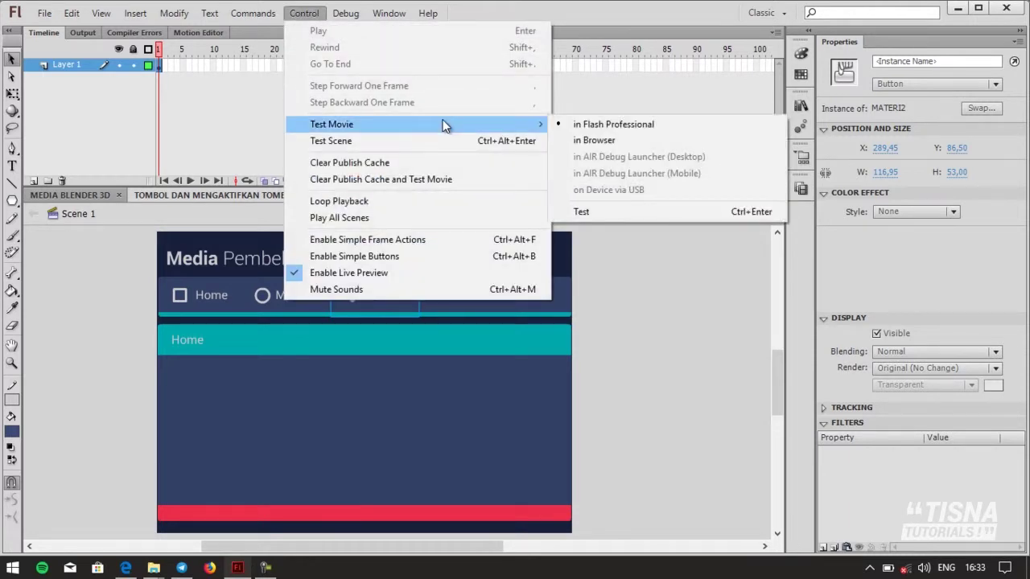
{"action": "left_click", "coordinate": [616, 128]}
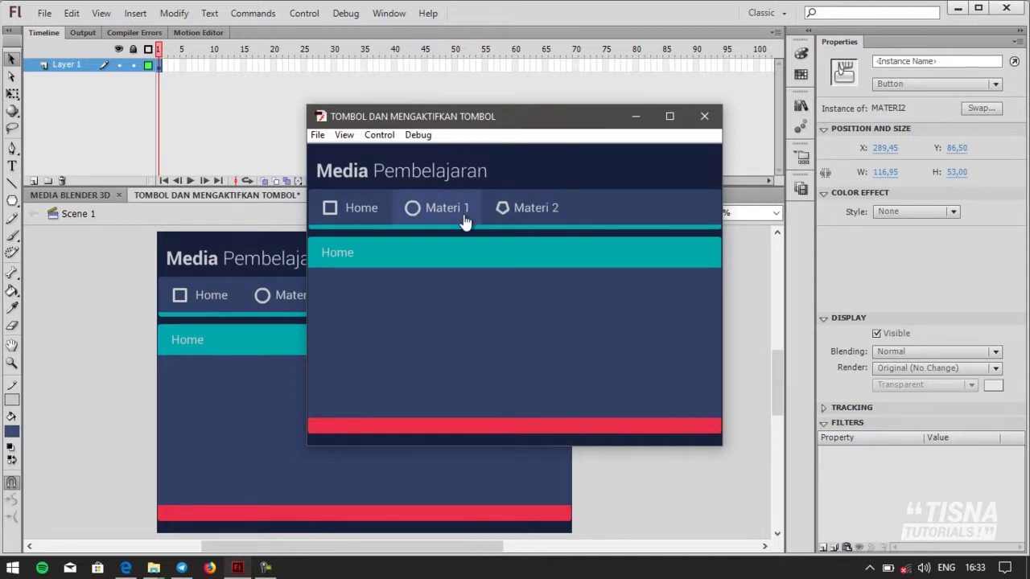
{"action": "left_click", "coordinate": [699, 121]}
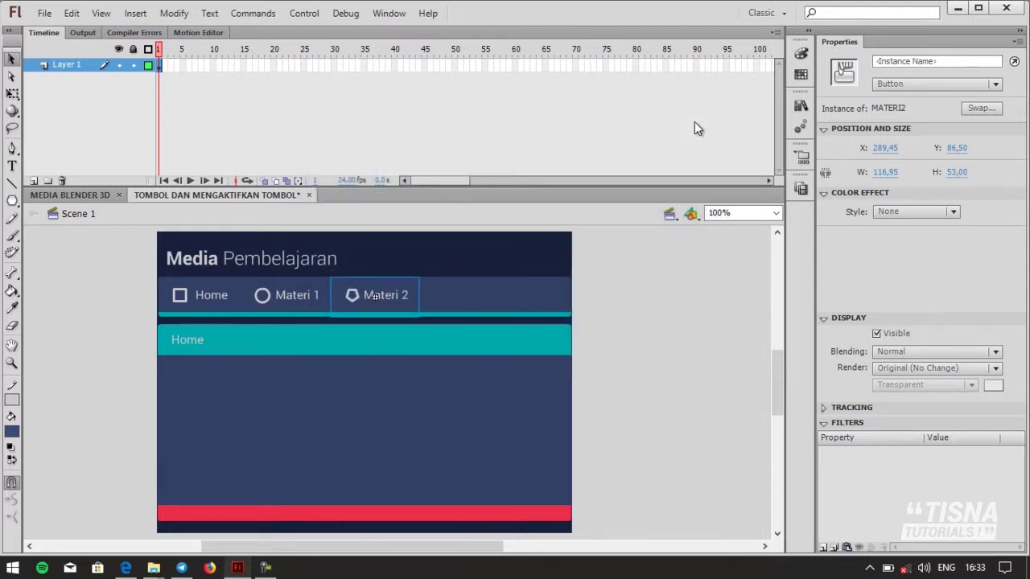
{"action": "left_click", "coordinate": [678, 345]}
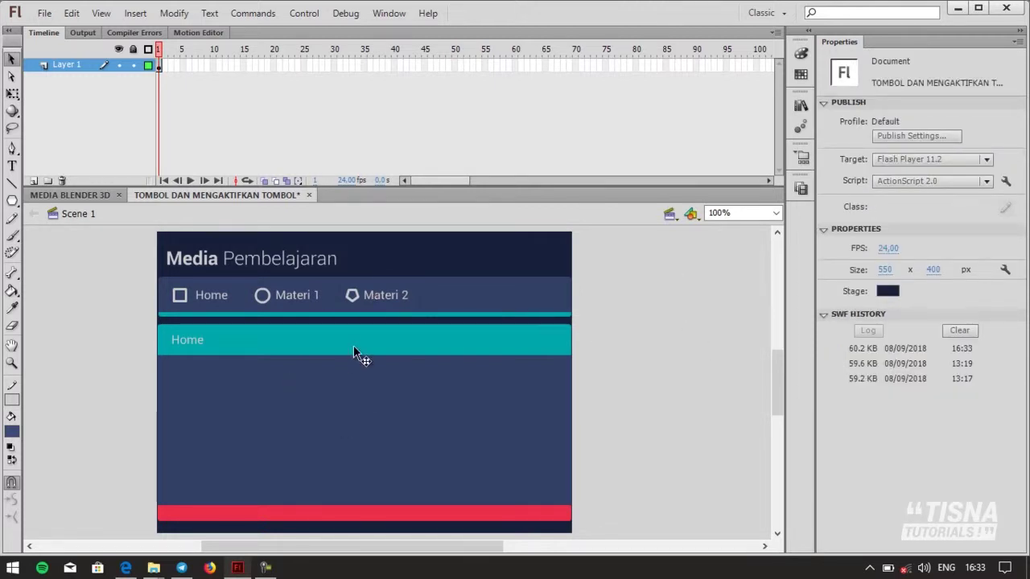
Add the static text "HOME FRAME 1" in the content area below the Home heading
{"action": "left_click", "coordinate": [12, 166]}
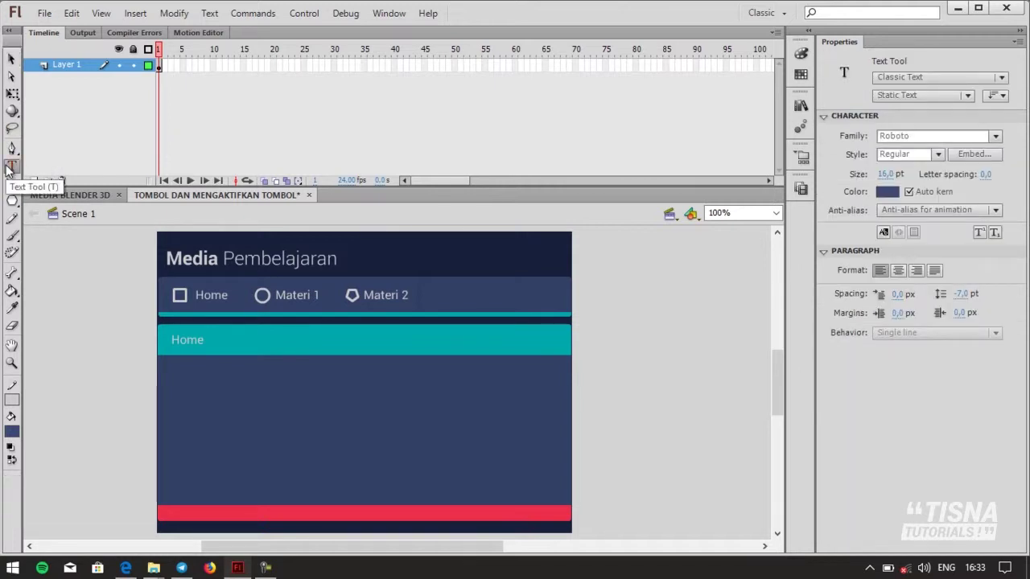
{"action": "left_click", "coordinate": [184, 380]}
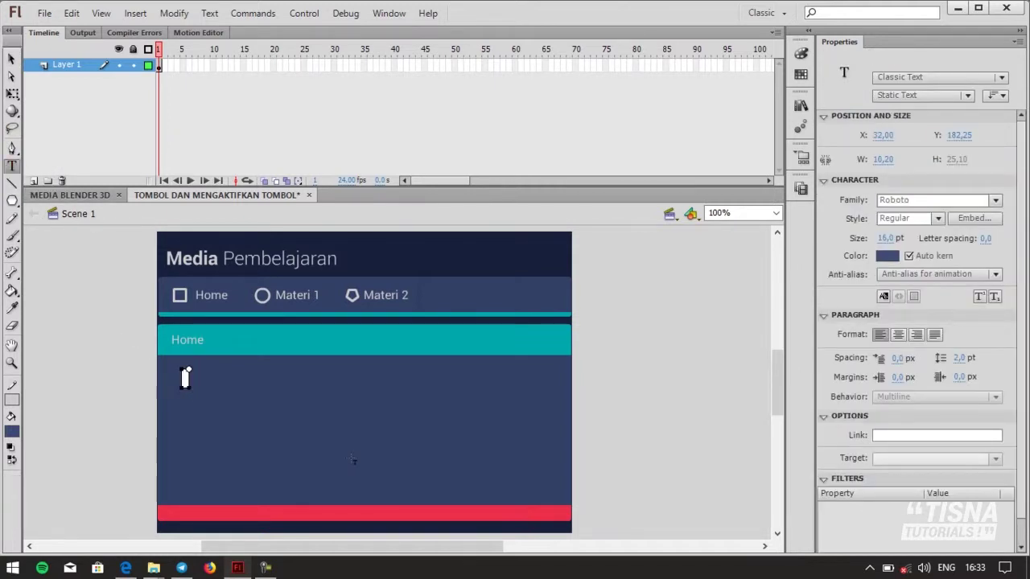
{"action": "type", "text": "HOME FRAME 1"}
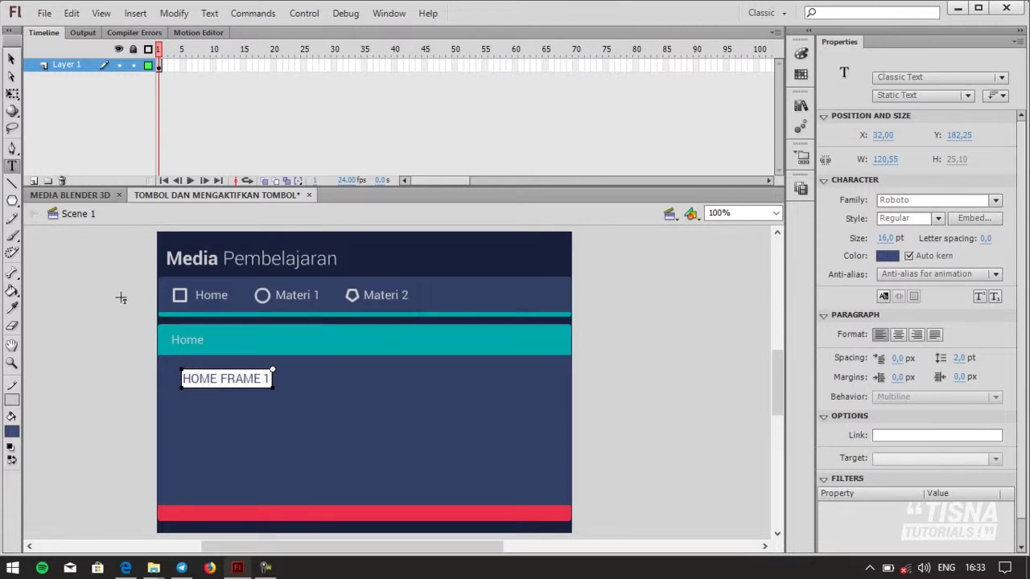
{"action": "left_click", "coordinate": [11, 59]}
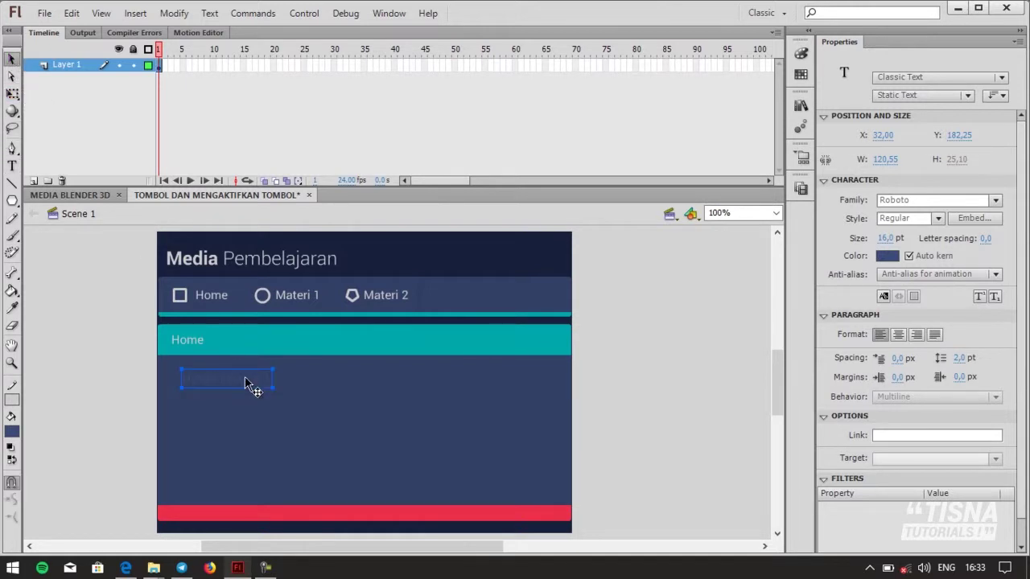
Color the HOME FRAME 1 text light grey and nudge it left and slightly down beneath the Home heading
{"action": "key", "text": "Left"}
{"action": "key", "text": "Left"}
{"action": "key", "text": "Left"}
{"action": "key", "text": "Left"}
{"action": "left_click", "coordinate": [11, 431]}
{"action": "left_click", "coordinate": [23, 323]}
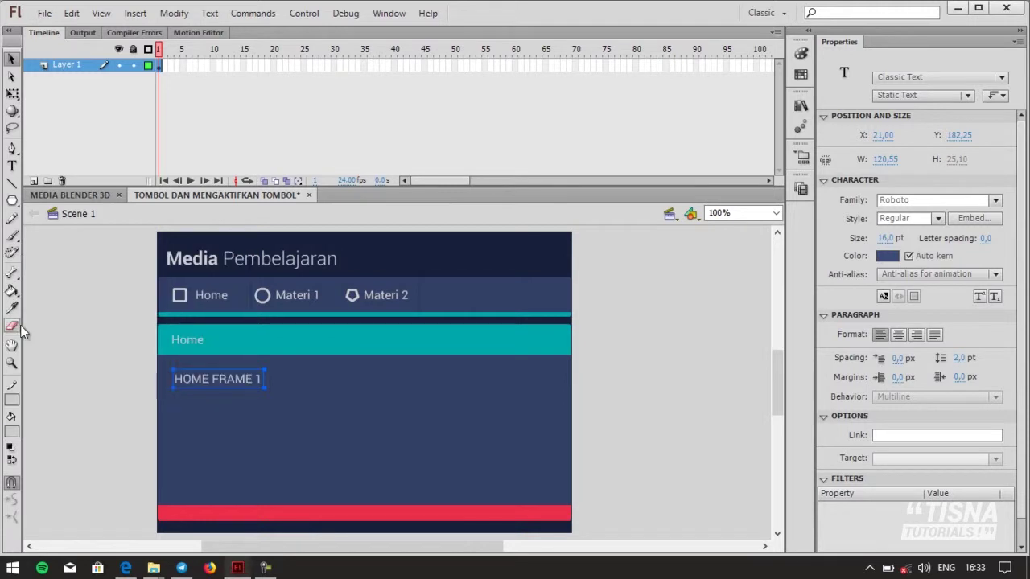
{"action": "left_click", "coordinate": [68, 391]}
{"action": "left_click", "coordinate": [188, 389]}
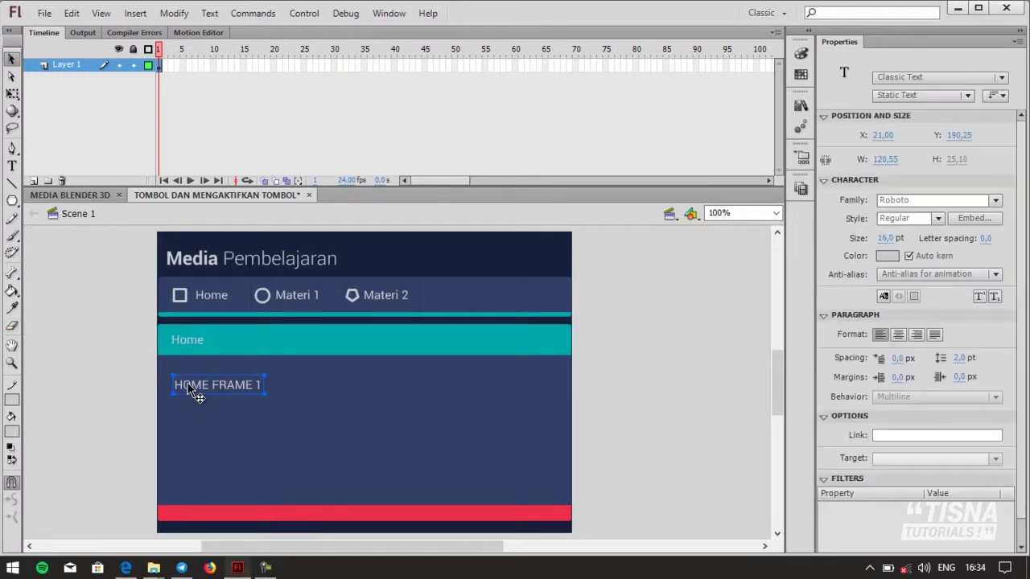
Duplicate the HOME FRAME 1 text directly below it and change the copy to "MATERI 1 FRAME 2"
{"action": "left_click_drag", "start_coordinate": [183, 385], "coordinate": [206, 410]}
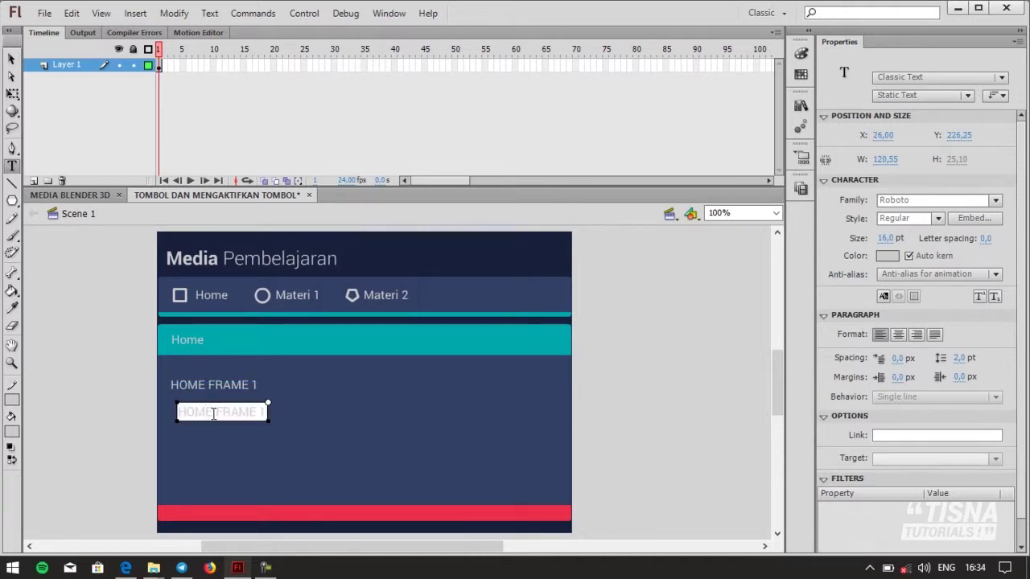
{"action": "key", "text": "ctrl+a"}
{"action": "type", "text": "MATERI"}
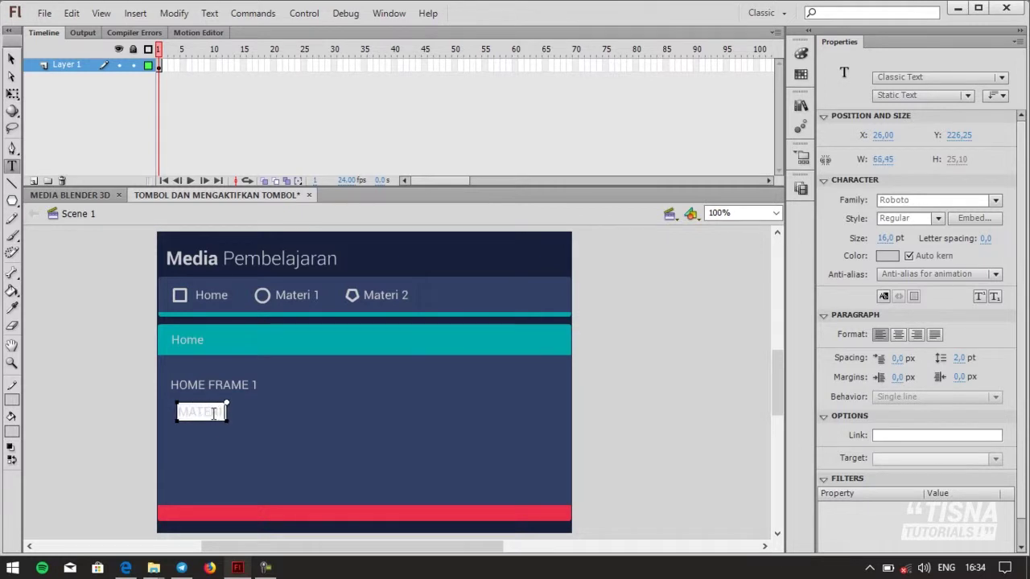
{"action": "type", "text": " 1 FRAME"}
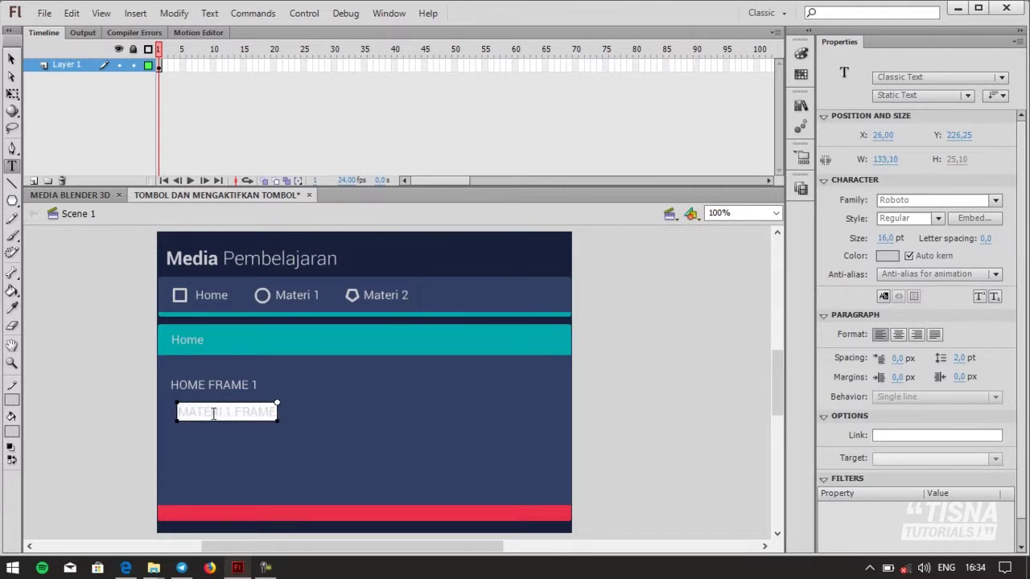
{"action": "type", "text": " 2"}
{"action": "left_click", "coordinate": [12, 59]}
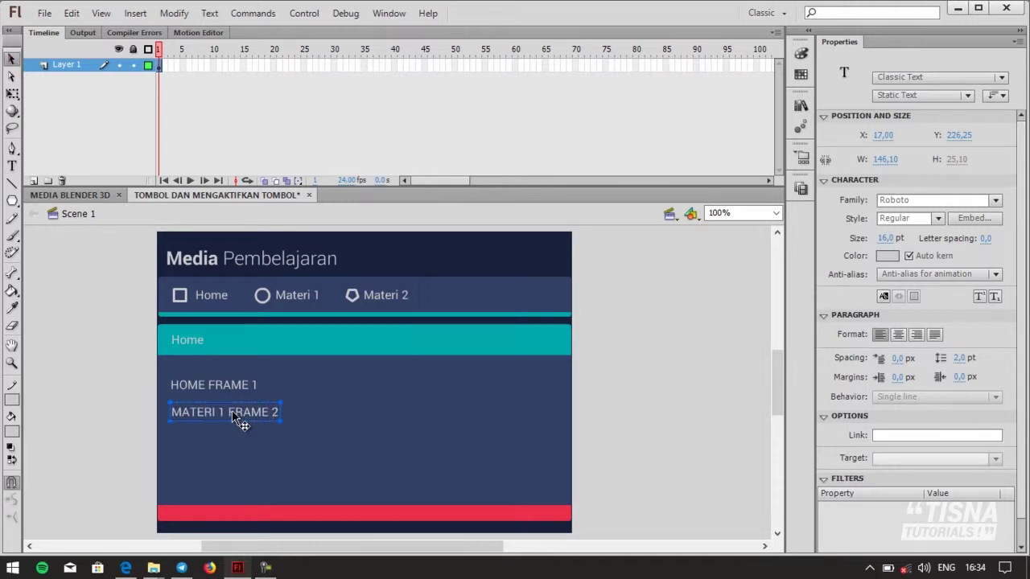
Copy and paste the MATERI 1 FRAME 2 text, place the copy beneath it and change it to "MATERI 2 FRAME 3"
{"action": "right_click", "coordinate": [231, 410]}
{"action": "left_click", "coordinate": [321, 73]}
{"action": "right_click", "coordinate": [341, 437]}
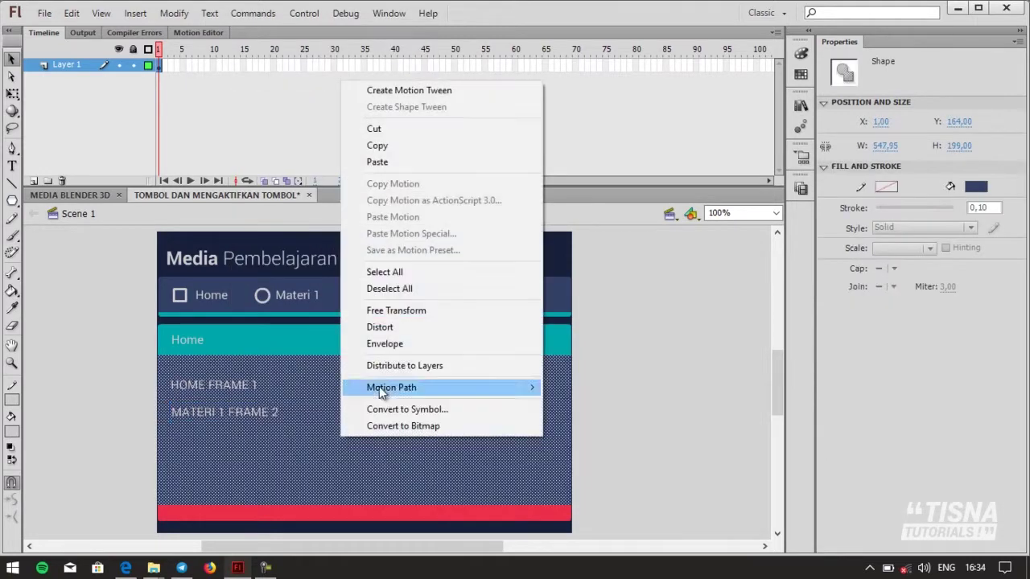
{"action": "left_click", "coordinate": [454, 163]}
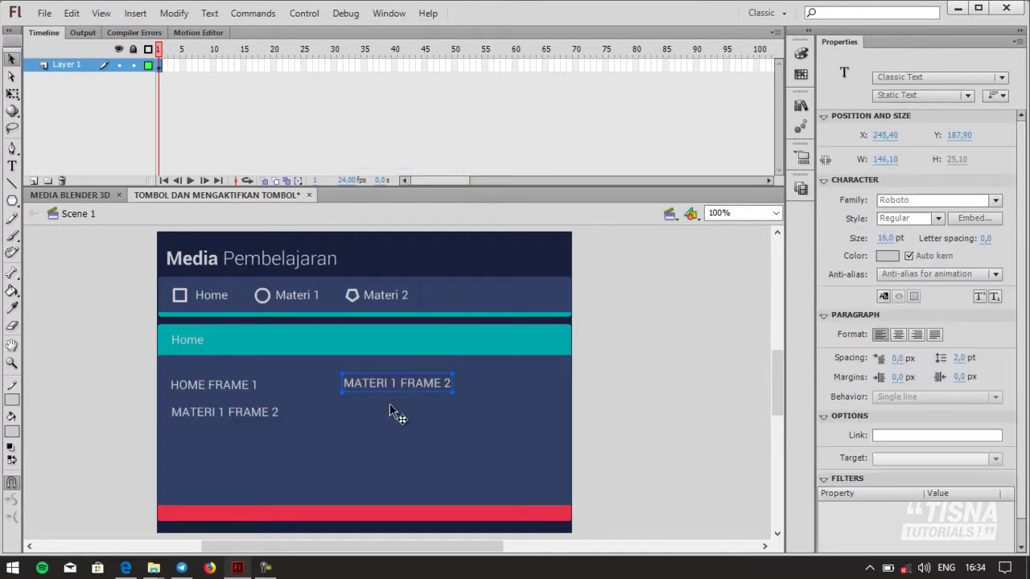
{"action": "left_click_drag", "start_coordinate": [392, 387], "coordinate": [217, 435]}
{"action": "double_click", "coordinate": [218, 435]}
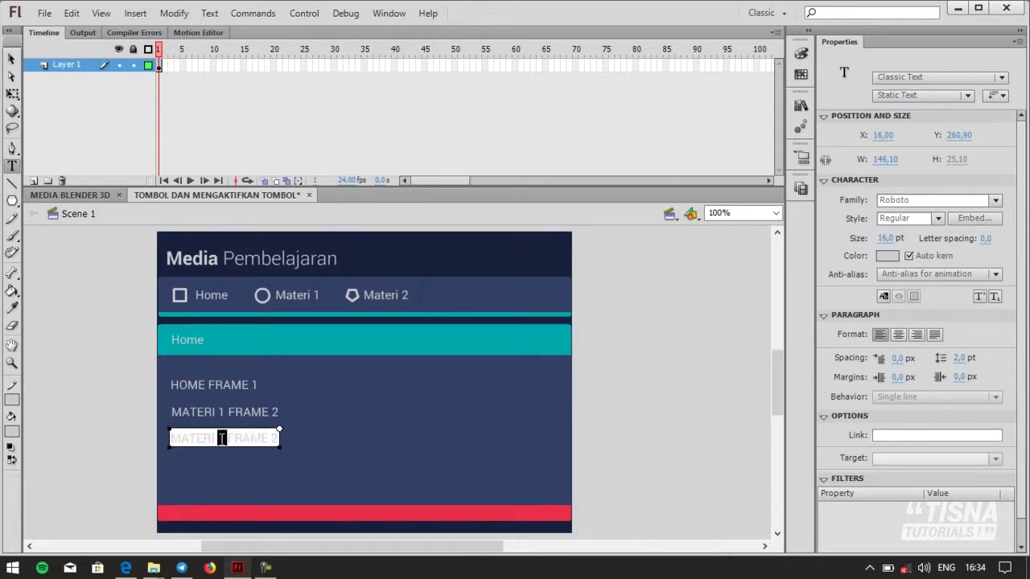
{"action": "double_click", "coordinate": [222, 438]}
{"action": "type", "text": "2"}
{"action": "type", "text": "3"}
{"action": "left_click", "coordinate": [12, 59]}
{"action": "left_click", "coordinate": [65, 396]}
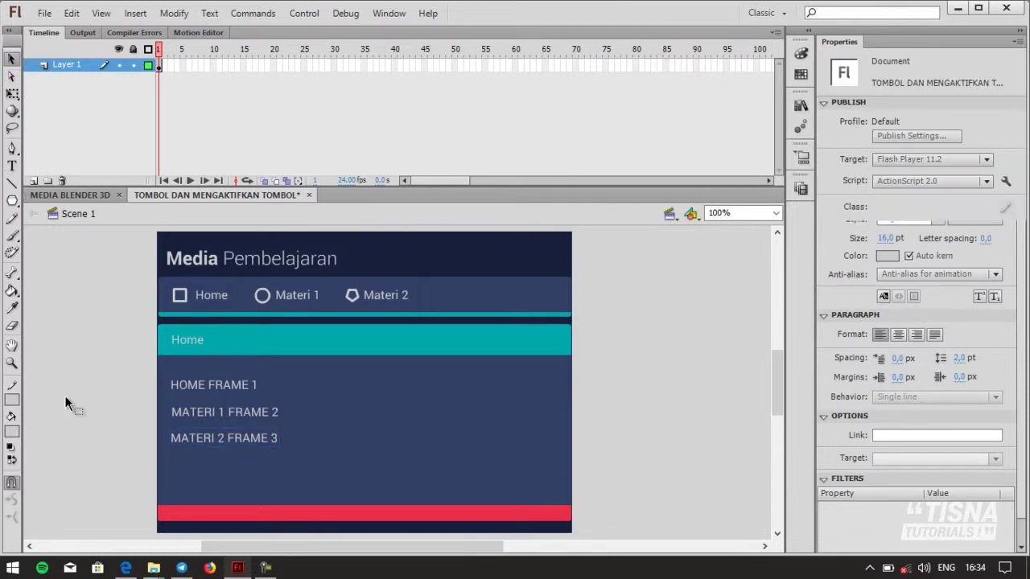
Move the three frame text lines together further down in the content area
{"action": "left_click", "coordinate": [245, 439]}
{"action": "left_click", "coordinate": [255, 413], "text": "shift"}
{"action": "left_click", "coordinate": [237, 384], "text": "shift"}
{"action": "left_click_drag", "start_coordinate": [237, 385], "coordinate": [227, 407]}
{"action": "left_click", "coordinate": [113, 365]}
Duplicate the HOME FRAME 1 text above the list and change the copy to "DISINI SAYA AKAN MEMBUAT"
{"action": "left_click", "coordinate": [218, 429]}
{"action": "double_click", "coordinate": [228, 408]}
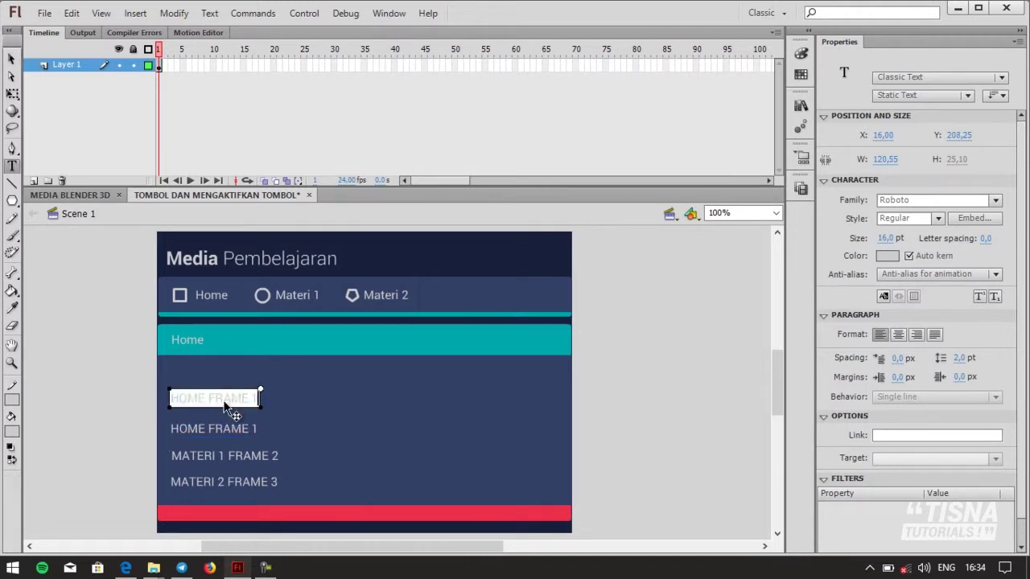
{"action": "type", "text": "DISINI SAYA AKAN MEMBUAT"}
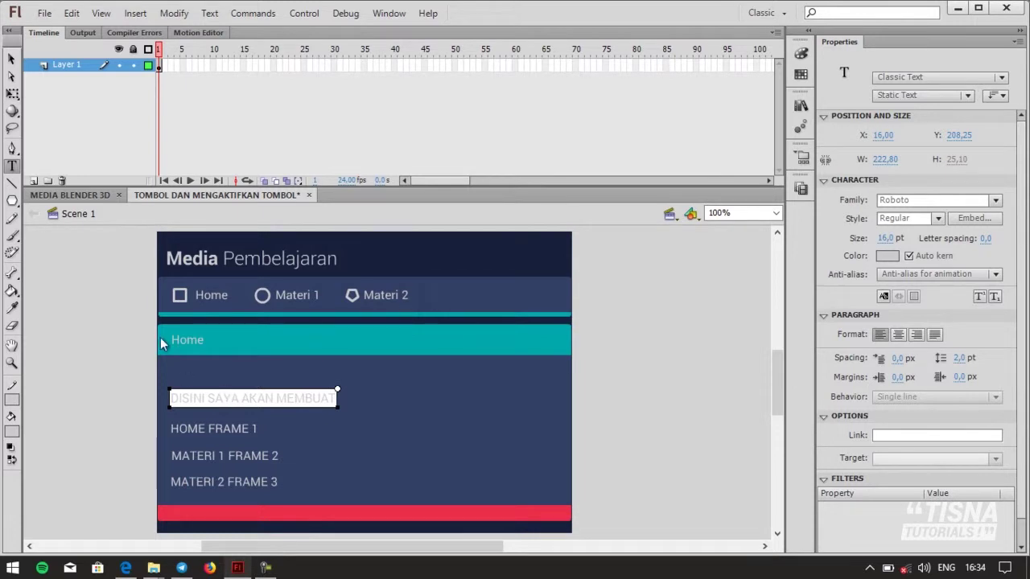
{"action": "left_click", "coordinate": [11, 59]}
{"action": "left_click", "coordinate": [88, 277]}
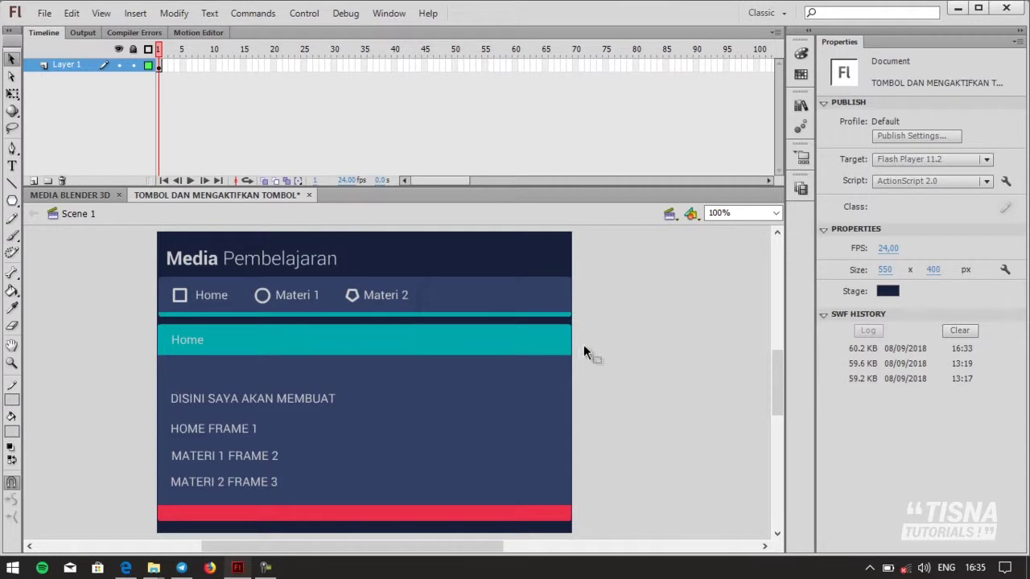
Insert a keyframe at frame 2 of Layer 1 in the main timeline
{"action": "left_click", "coordinate": [202, 298]}
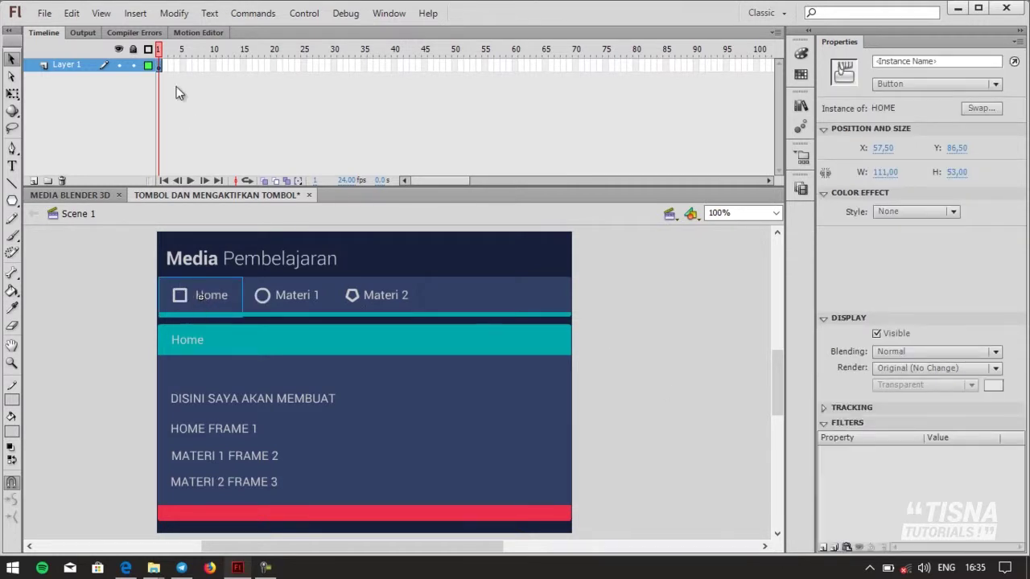
{"action": "left_click", "coordinate": [164, 65]}
{"action": "right_click", "coordinate": [163, 65]}
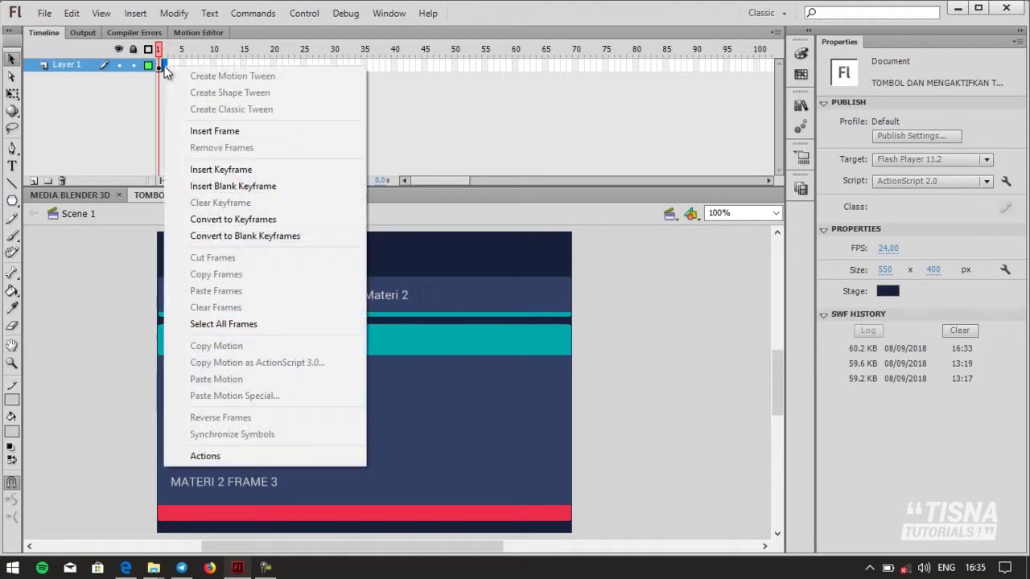
{"action": "left_click", "coordinate": [244, 170]}
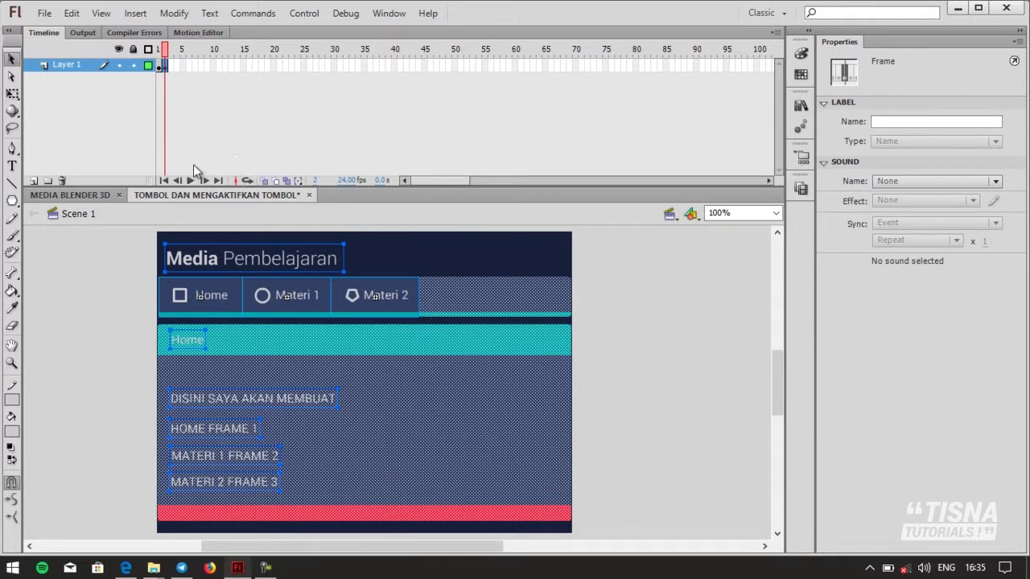
Undo the keyframe insertion at frame 2 of Layer 1
{"action": "left_click", "coordinate": [108, 303]}
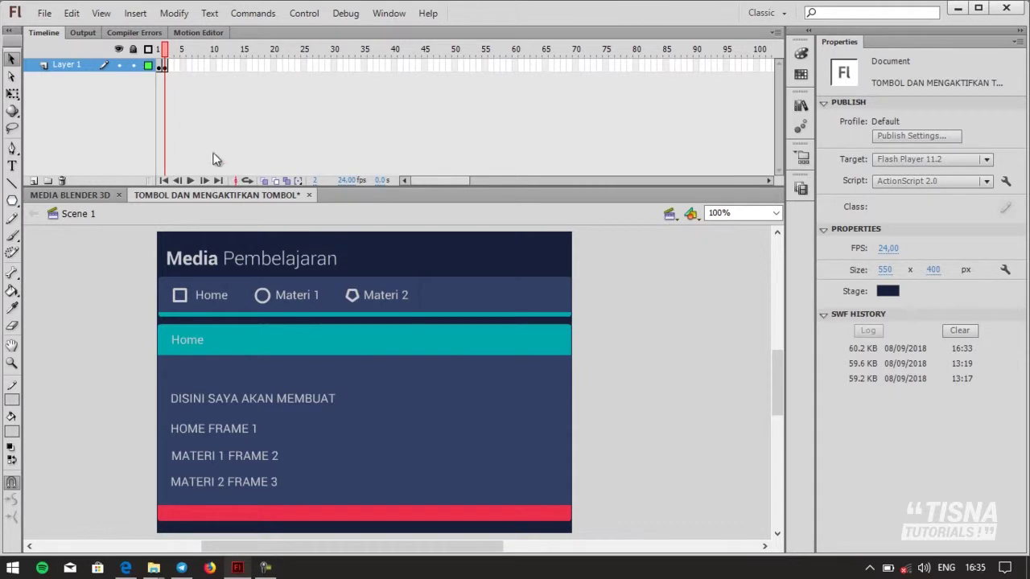
{"action": "key", "text": "ctrl+a"}
{"action": "left_click", "coordinate": [153, 232]}
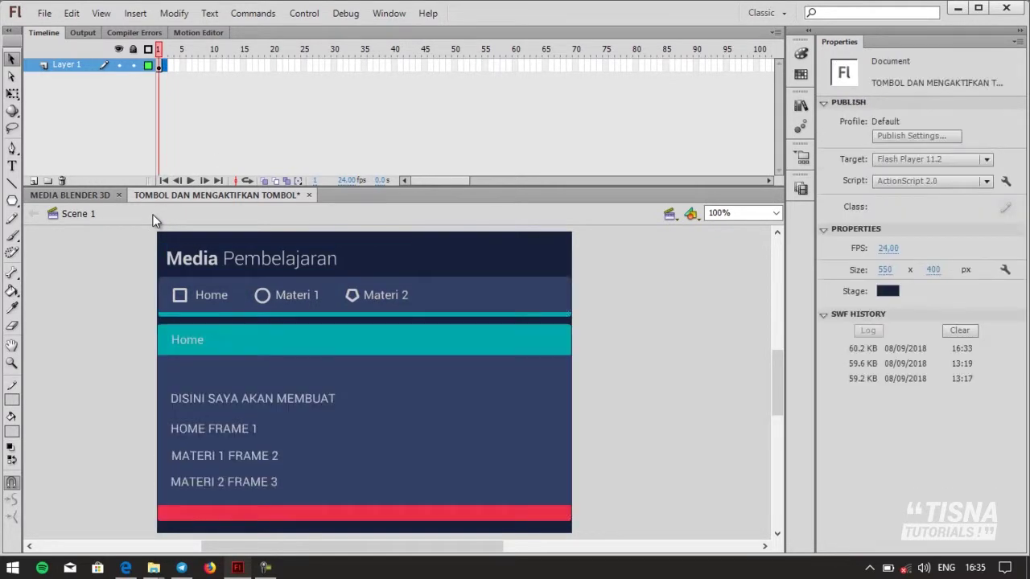
Cut the Home, Materi 1 and Materi 2 buttons together from frame 1 of Layer 1
{"action": "left_click", "coordinate": [193, 297]}
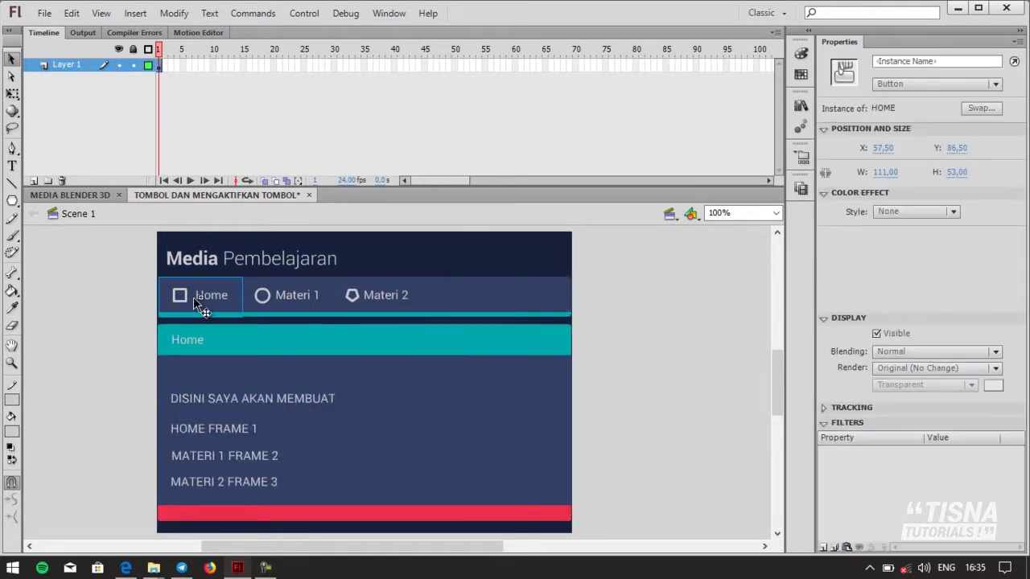
{"action": "left_click", "coordinate": [290, 296], "text": "shift"}
{"action": "left_click", "coordinate": [359, 294], "text": "shift"}
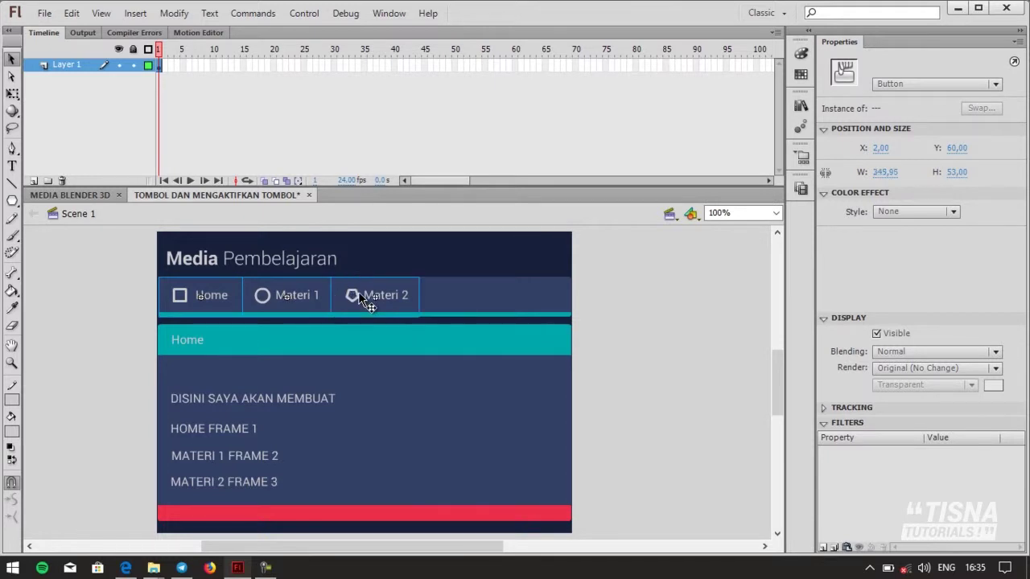
{"action": "right_click", "coordinate": [359, 293]}
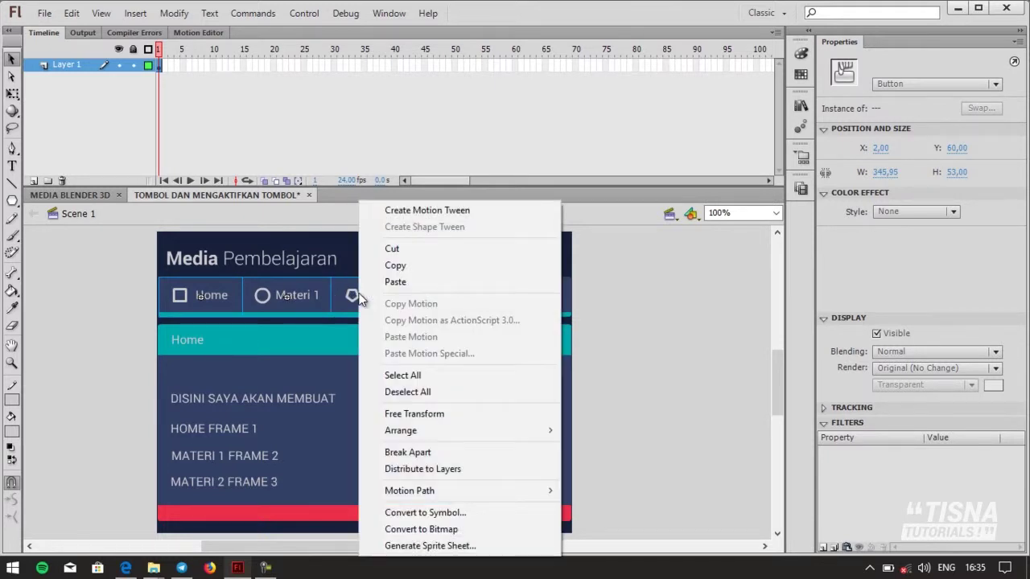
{"action": "left_click", "coordinate": [392, 249]}
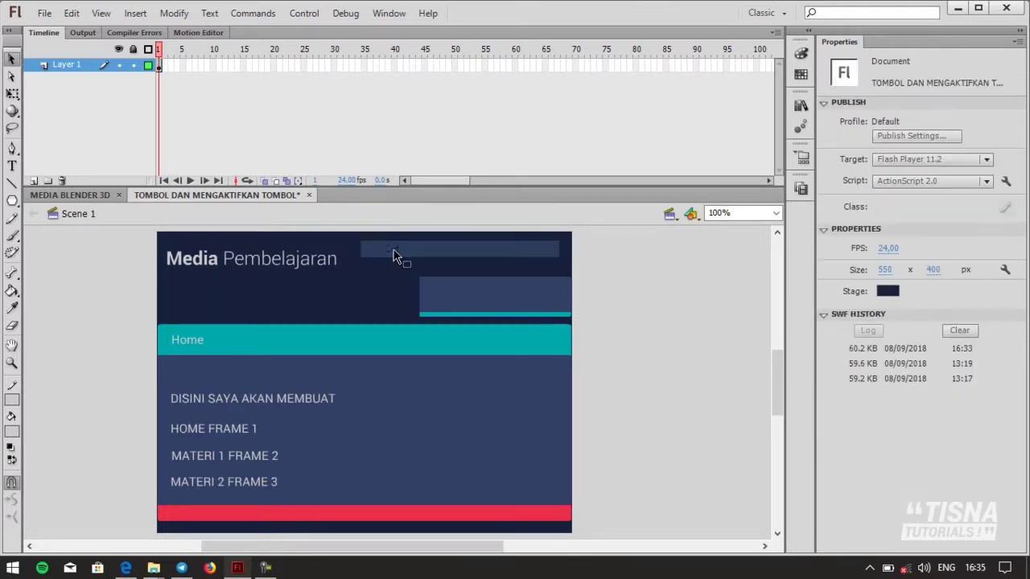
Add a new layer above Layer 1 and name it TOMBOL
{"action": "left_click", "coordinate": [34, 181]}
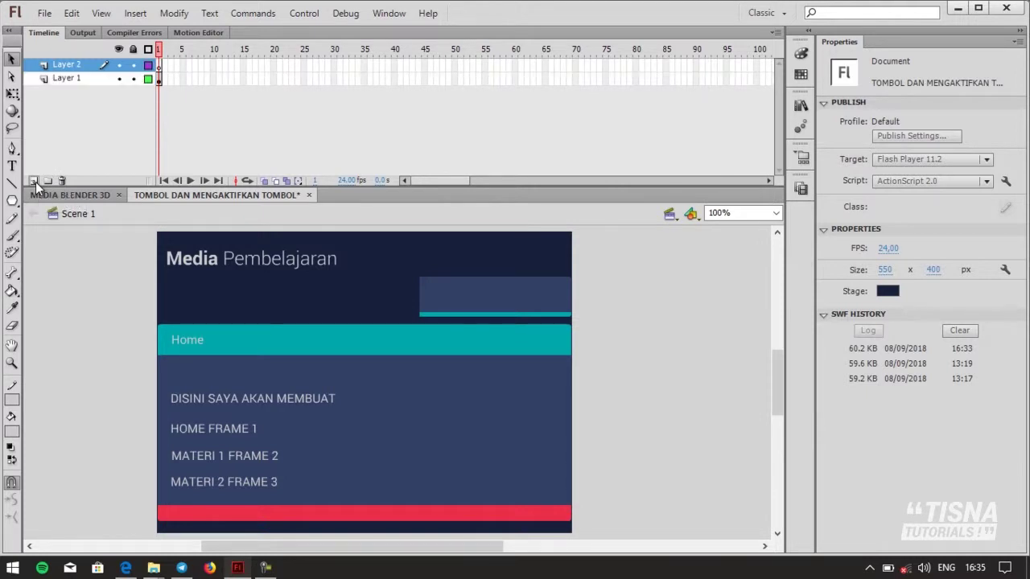
{"action": "double_click", "coordinate": [67, 63]}
{"action": "type", "text": "TOMBOL"}
{"action": "key", "text": "Return"}
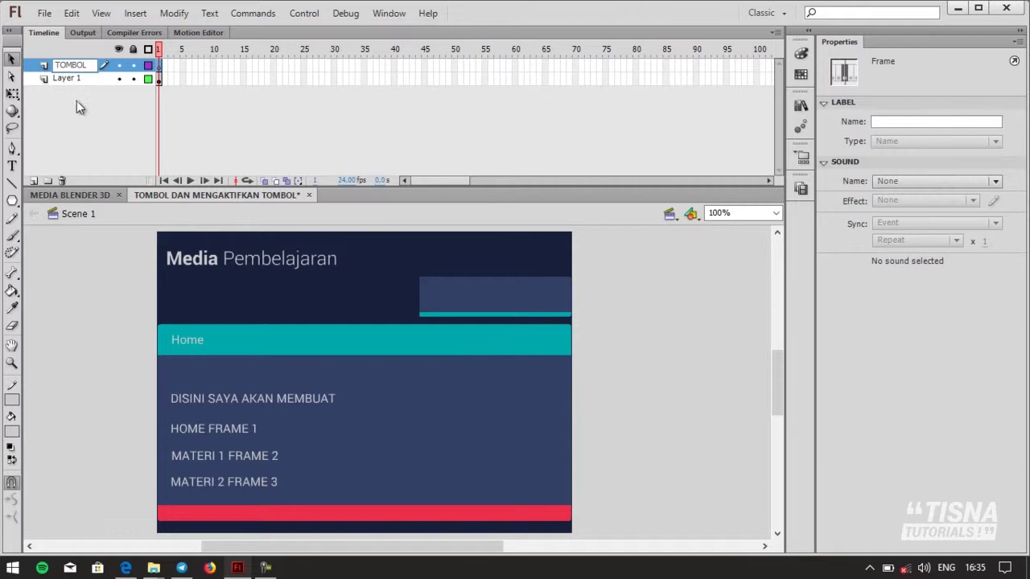
{"action": "left_click", "coordinate": [111, 233]}
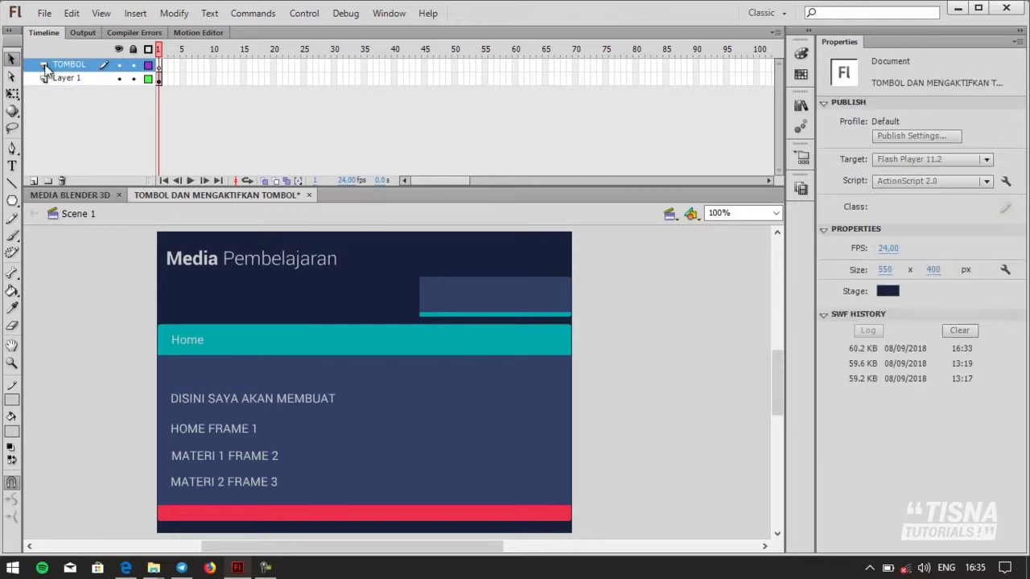
Paste the three cut menu buttons in place on frame 1 of the TOMBOL layer
{"action": "left_click", "coordinate": [156, 64]}
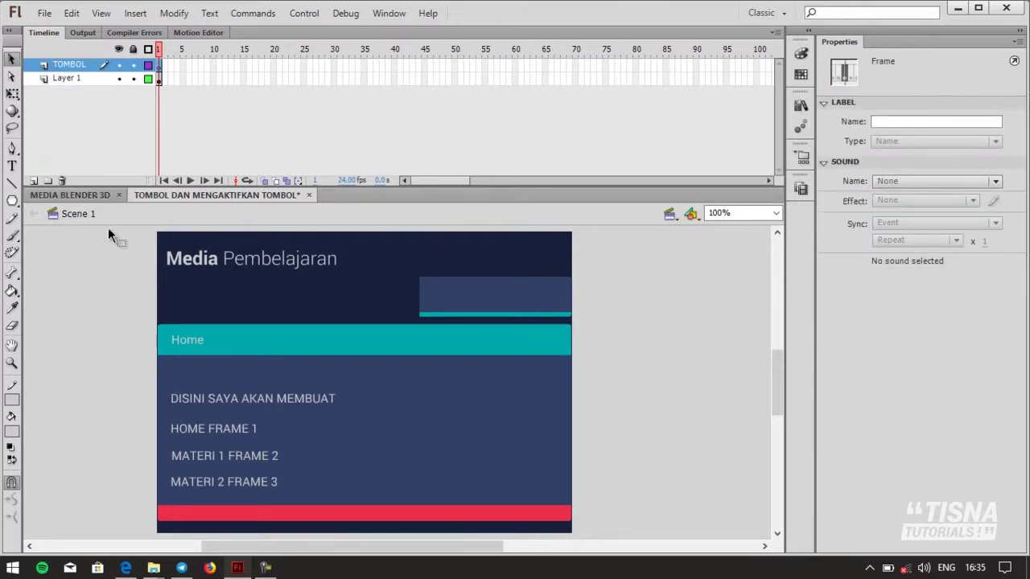
{"action": "right_click", "coordinate": [112, 287]}
{"action": "left_click", "coordinate": [165, 348]}
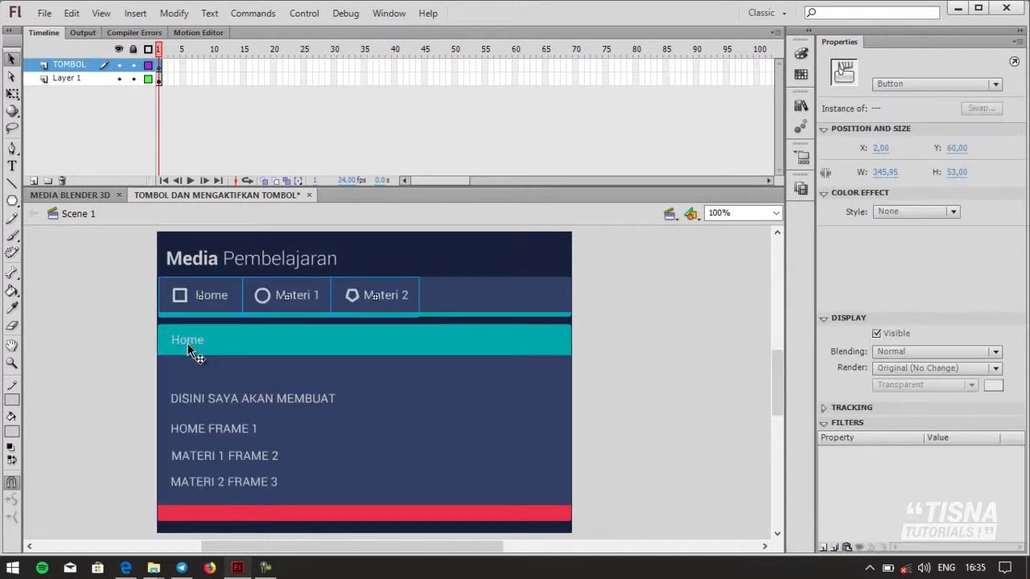
{"action": "left_click", "coordinate": [100, 329]}
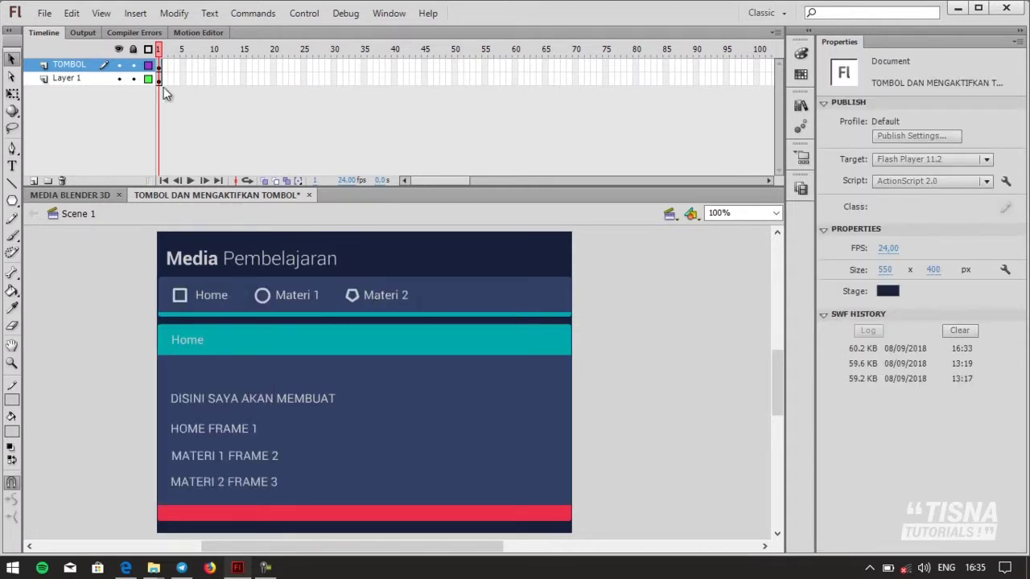
{"action": "left_click", "coordinate": [159, 65]}
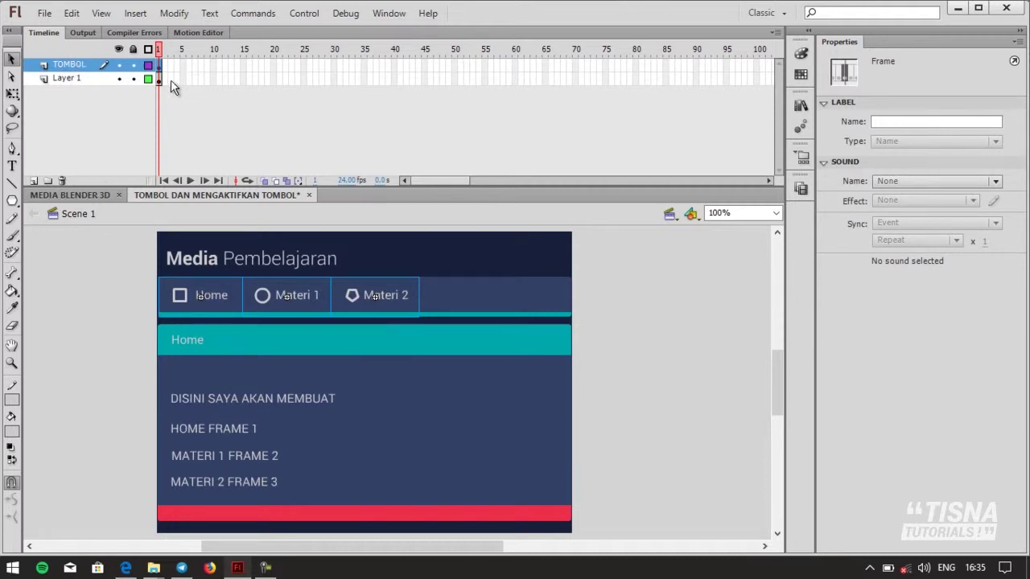
Insert keyframes at frames 2 and 3 of Layer 1
{"action": "left_click", "coordinate": [163, 81]}
{"action": "right_click", "coordinate": [164, 81]}
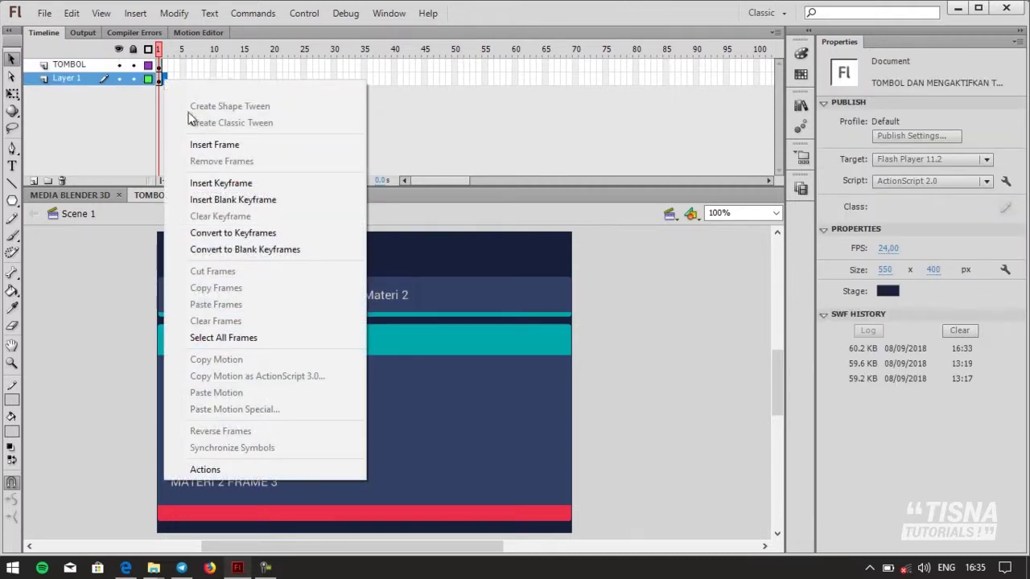
{"action": "left_click", "coordinate": [239, 184]}
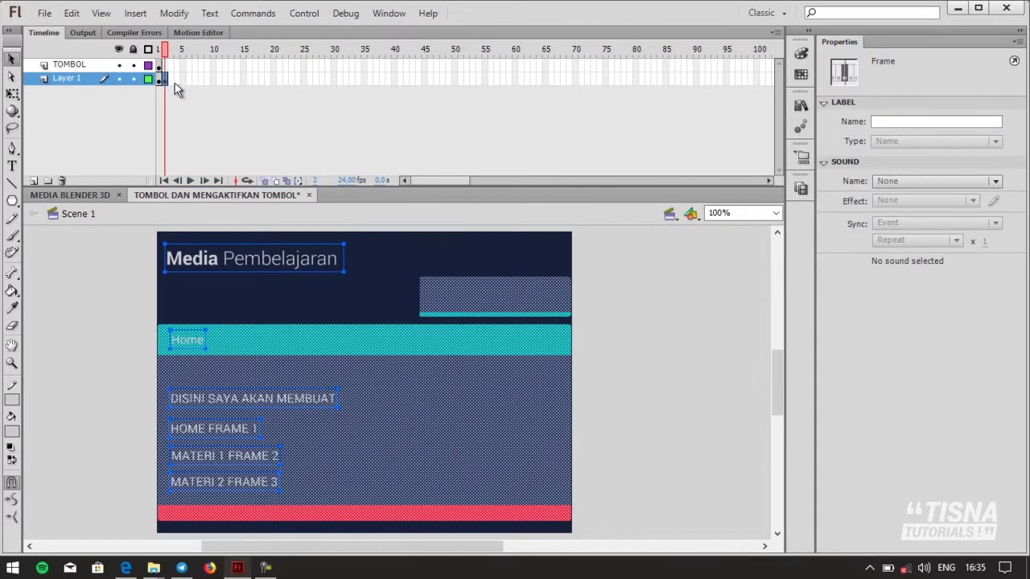
{"action": "right_click", "coordinate": [172, 79]}
{"action": "left_click", "coordinate": [247, 184]}
{"action": "left_click", "coordinate": [120, 283]}
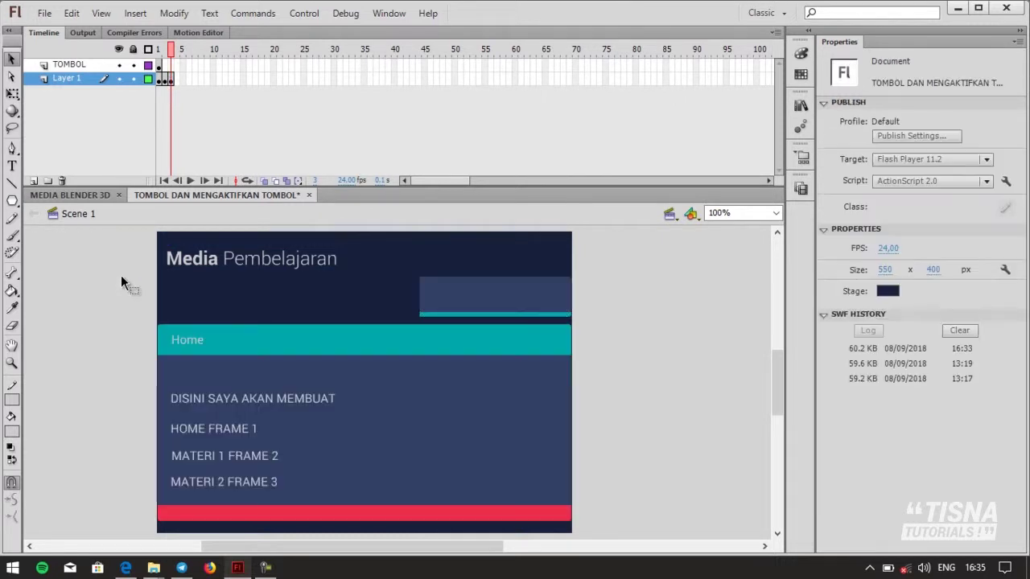
Extend the TOMBOL layer with a regular frame up to frame 3 so the buttons span all pages
{"action": "left_click", "coordinate": [171, 65]}
{"action": "right_click", "coordinate": [171, 65]}
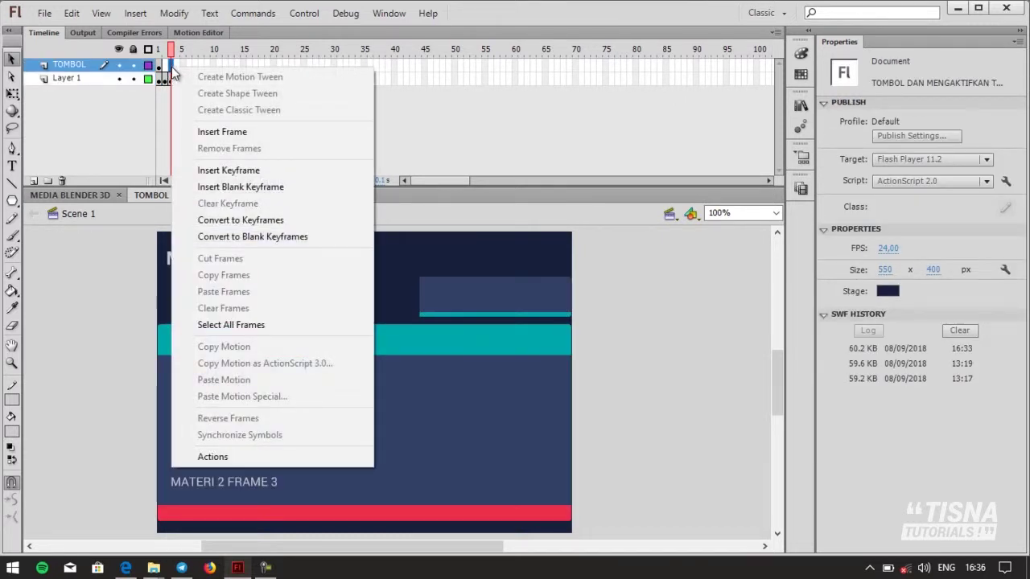
{"action": "left_click", "coordinate": [225, 133]}
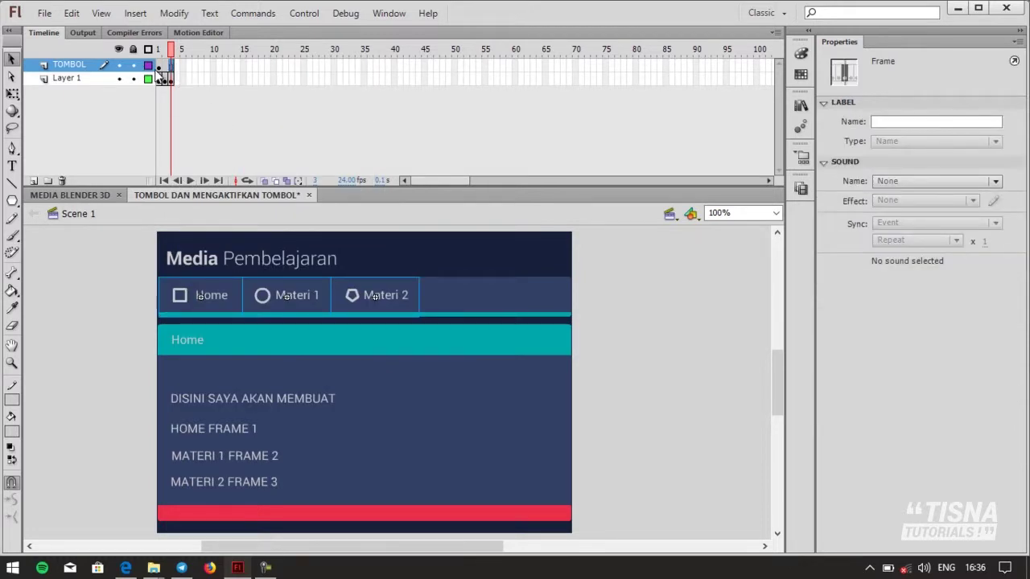
{"action": "left_click", "coordinate": [102, 286]}
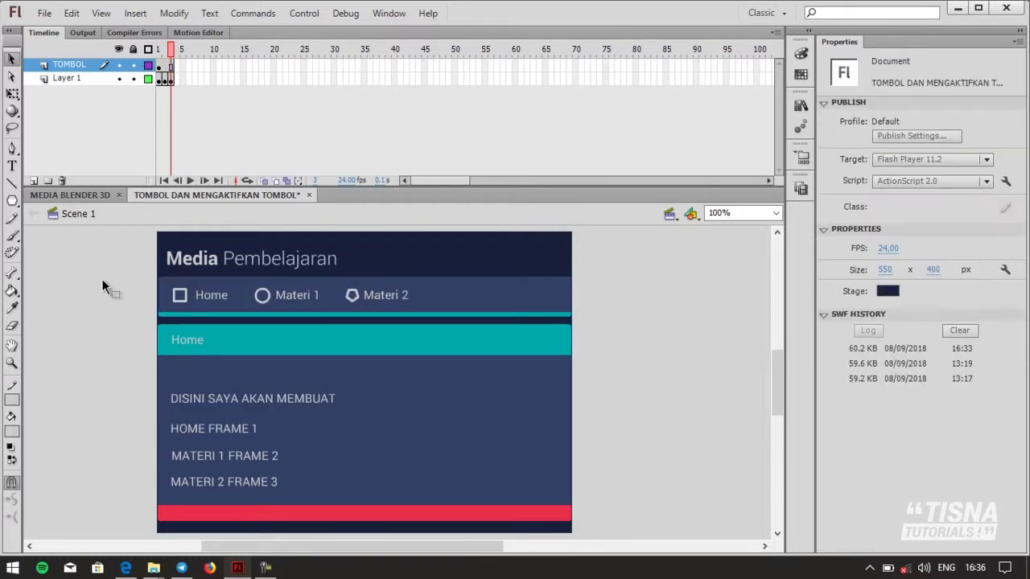
Change the Home heading in the teal bar to "Materi 1" on frame 2 of Layer 1
{"action": "left_click", "coordinate": [161, 79]}
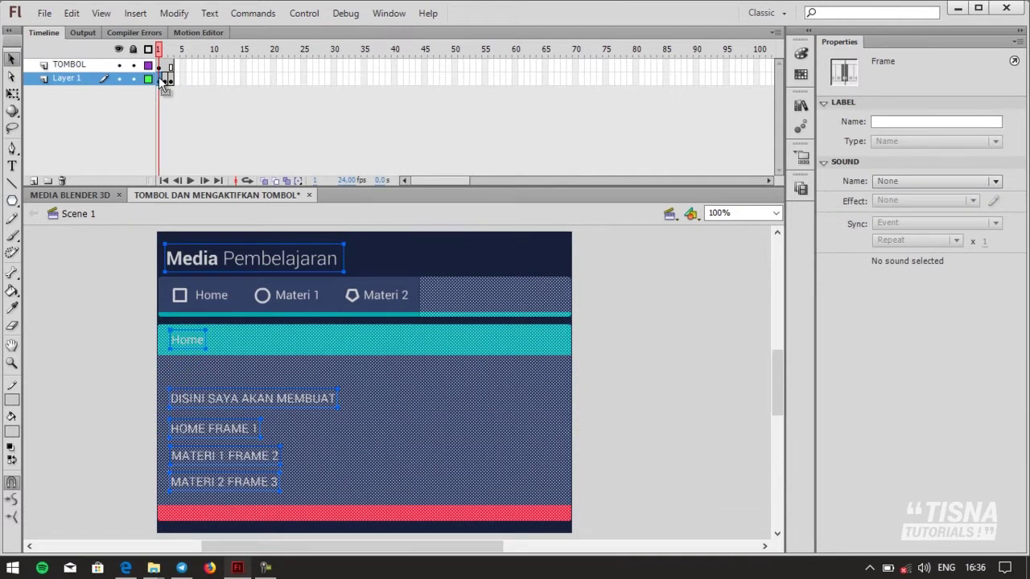
{"action": "left_click", "coordinate": [111, 313]}
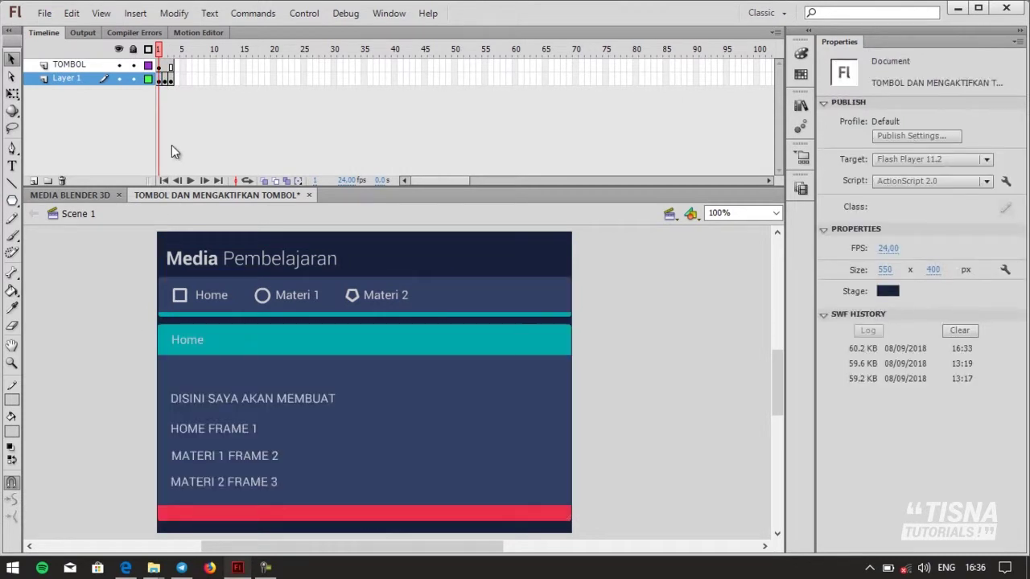
{"action": "left_click", "coordinate": [164, 80]}
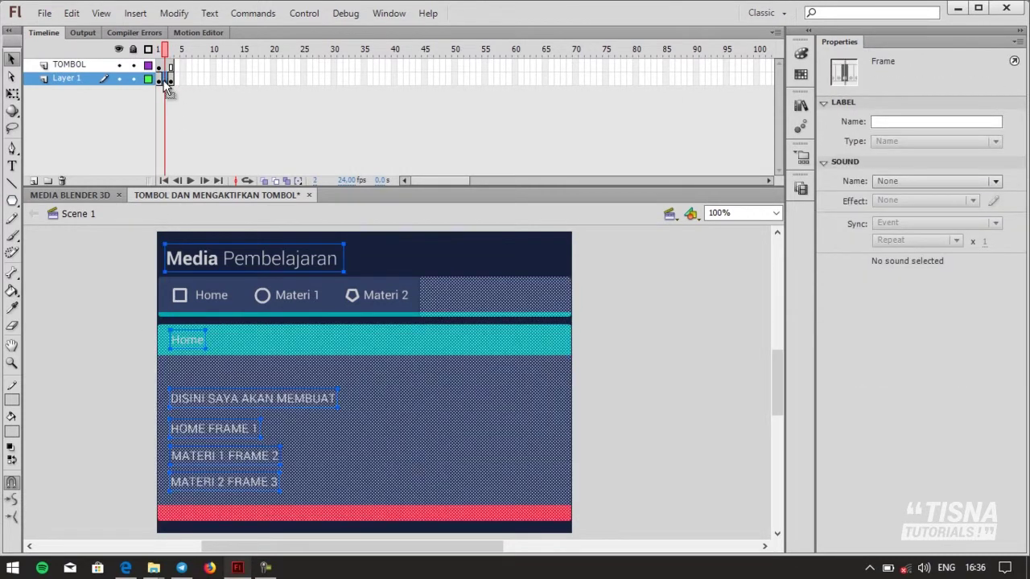
{"action": "left_click", "coordinate": [80, 291]}
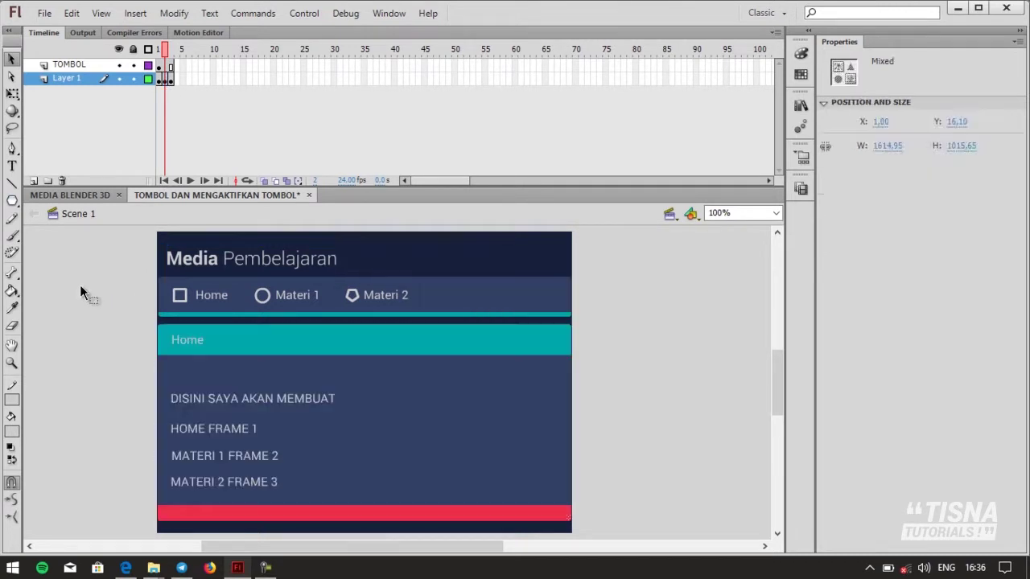
{"action": "left_click", "coordinate": [196, 341]}
{"action": "double_click", "coordinate": [196, 341]}
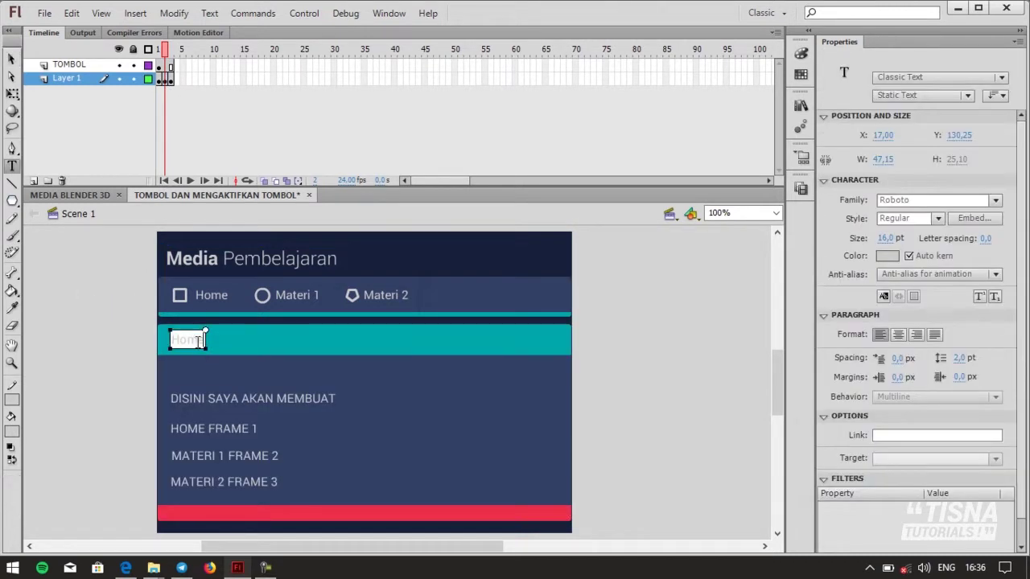
{"action": "double_click", "coordinate": [198, 342]}
{"action": "key", "text": "BackSpace"}
{"action": "type", "text": "Materi 1"}
{"action": "left_click", "coordinate": [15, 63]}
{"action": "left_click", "coordinate": [79, 308]}
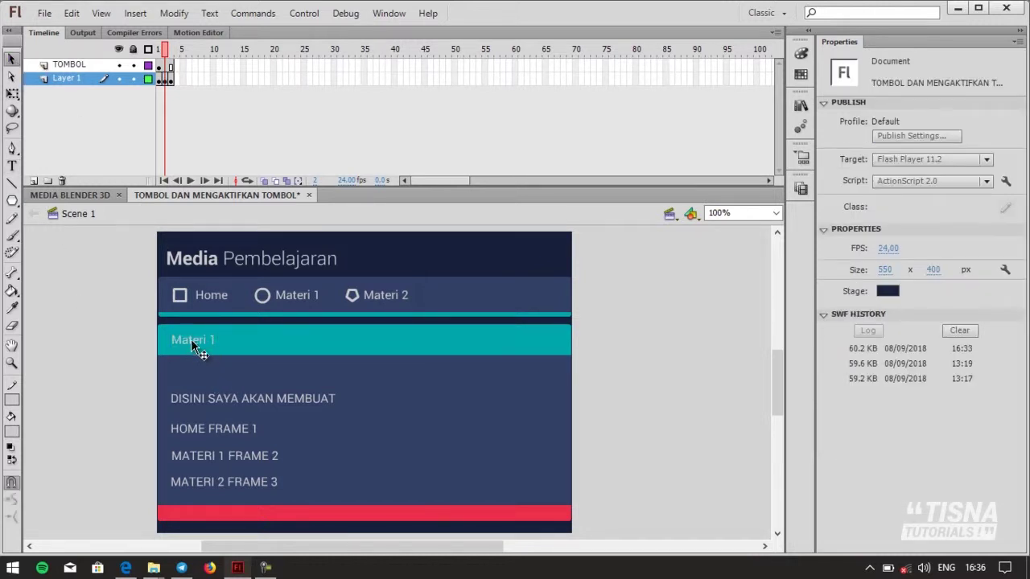
Delete the DISINI SAYA AKAN MEMBUAT, HOME FRAME 1 and MATERI 1 FRAME 2 text lines on frame 2
{"action": "left_click", "coordinate": [228, 402]}
{"action": "left_click", "coordinate": [225, 426], "text": "shift"}
{"action": "left_click", "coordinate": [241, 457], "text": "shift"}
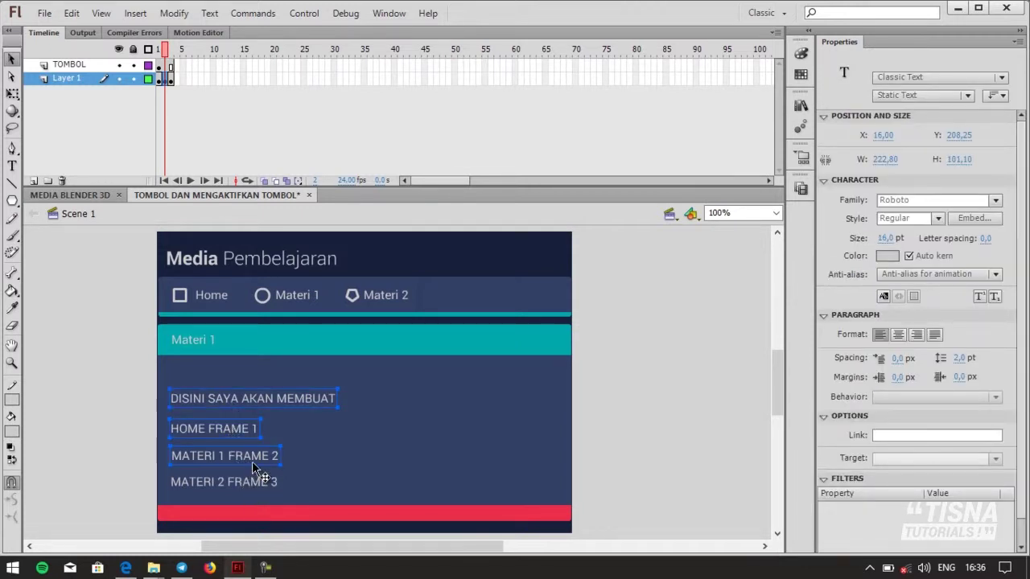
{"action": "key", "text": "Delete"}
Move the remaining text line on frame 2 up below the heading and change it to "MATERI 1 berada pada frame ke 2"
{"action": "left_click_drag", "start_coordinate": [239, 389], "coordinate": [331, 401]}
{"action": "double_click", "coordinate": [234, 386]}
{"action": "type", "text": "1"}
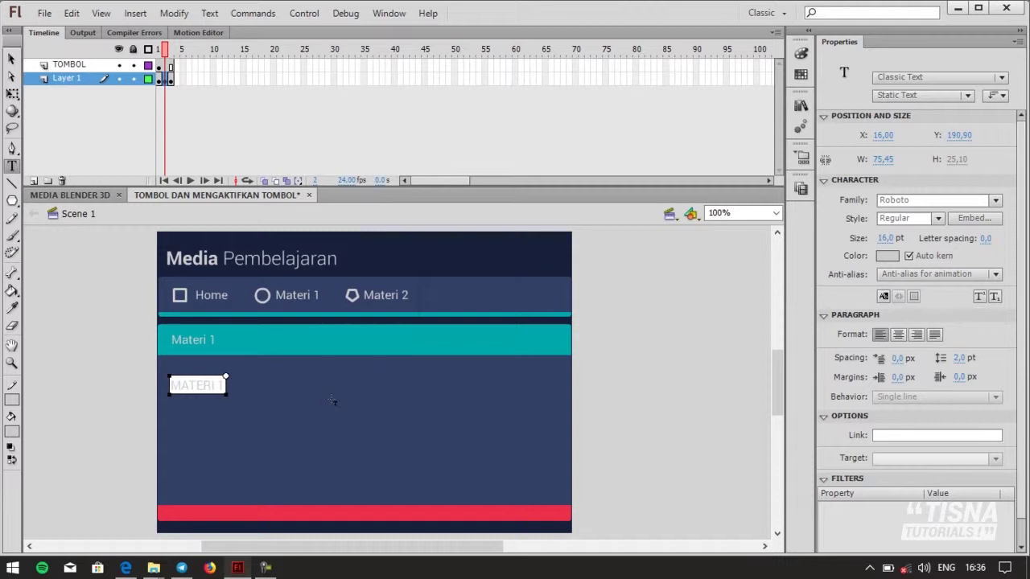
{"action": "type", "text": " berada pada frame ke 2"}
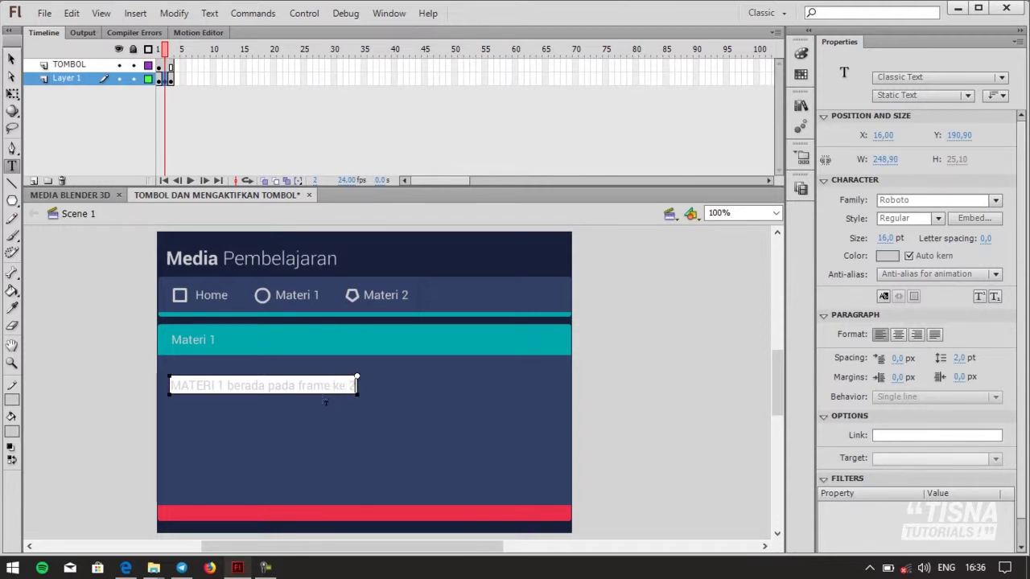
{"action": "left_click", "coordinate": [11, 58]}
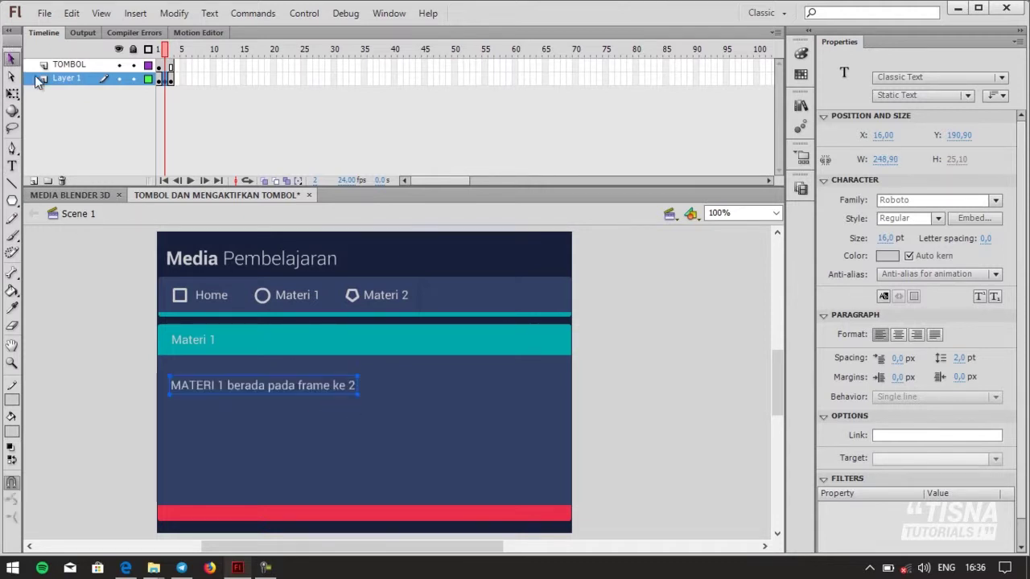
Select the Materi 1 heading and the text line below it together on frame 2 of Layer 1
{"action": "left_click", "coordinate": [170, 78]}
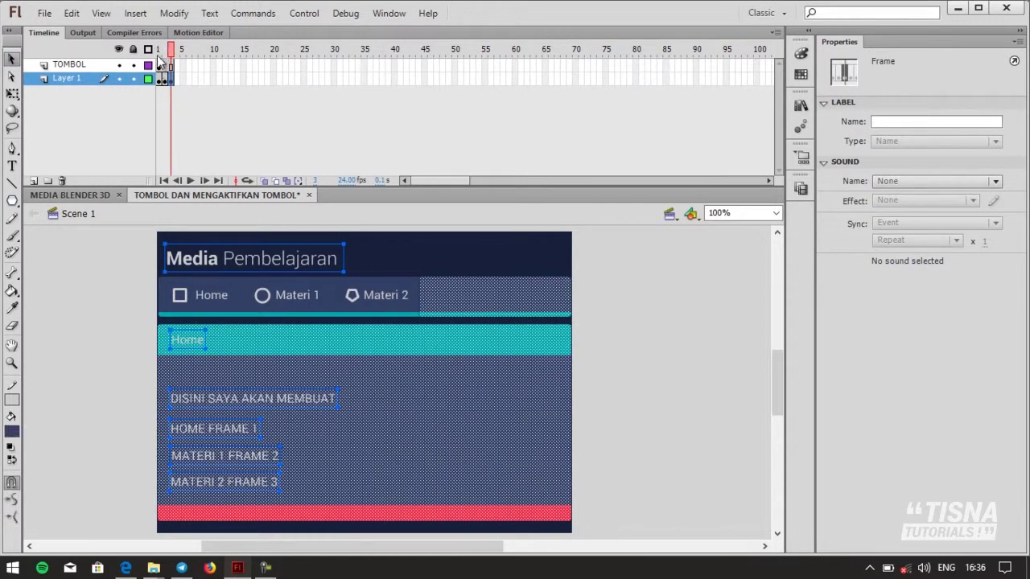
{"action": "left_click", "coordinate": [159, 50]}
{"action": "left_click", "coordinate": [165, 50]}
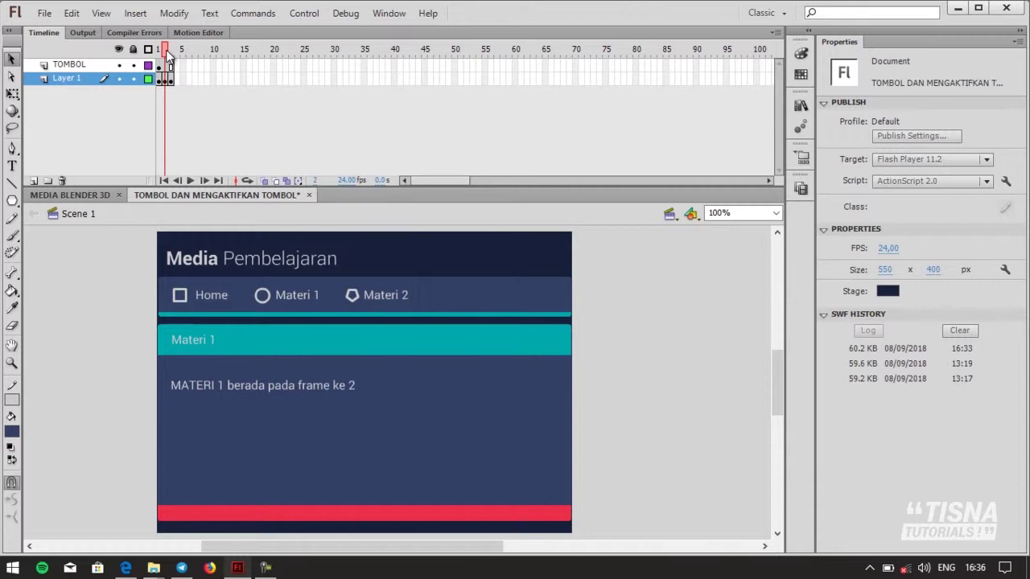
{"action": "left_click", "coordinate": [197, 342]}
{"action": "left_click", "coordinate": [223, 388], "text": "shift"}
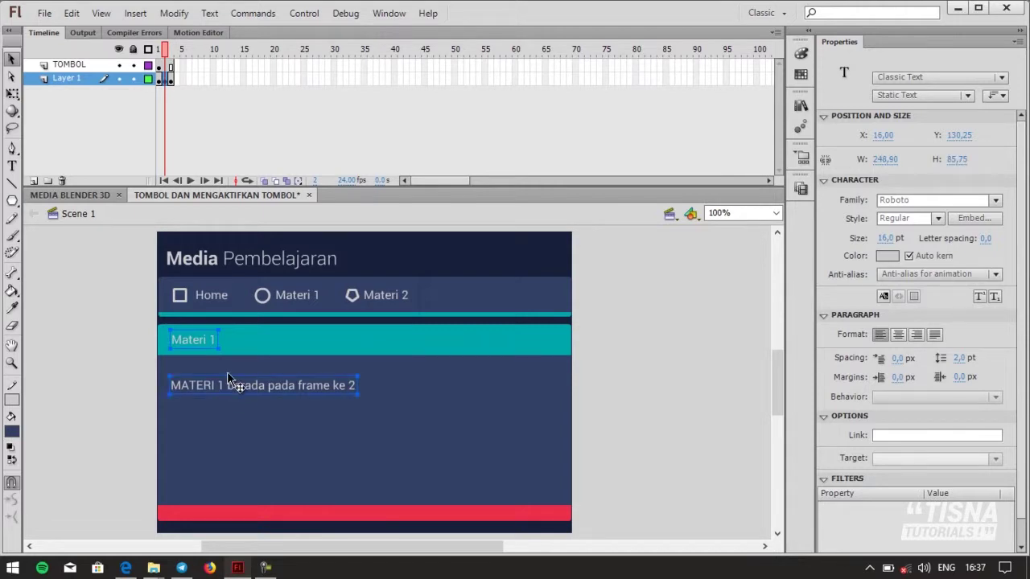
Delete the Home heading and all four text lines below it on frame 3 of Layer 1
{"action": "left_click", "coordinate": [170, 78]}
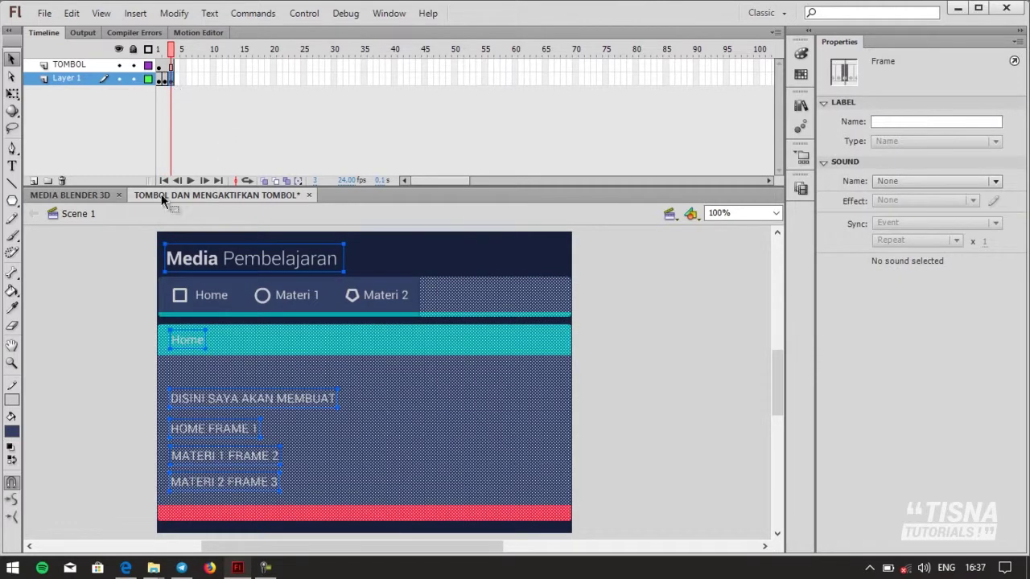
{"action": "left_click", "coordinate": [92, 270]}
{"action": "left_click", "coordinate": [189, 340]}
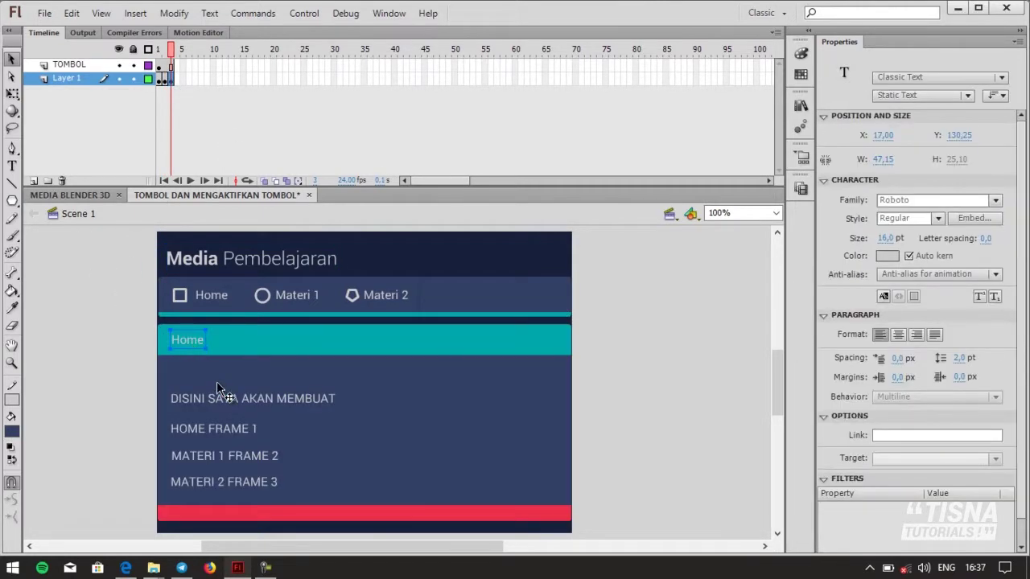
{"action": "left_click", "coordinate": [217, 400], "text": "shift"}
{"action": "left_click", "coordinate": [228, 455], "text": "shift"}
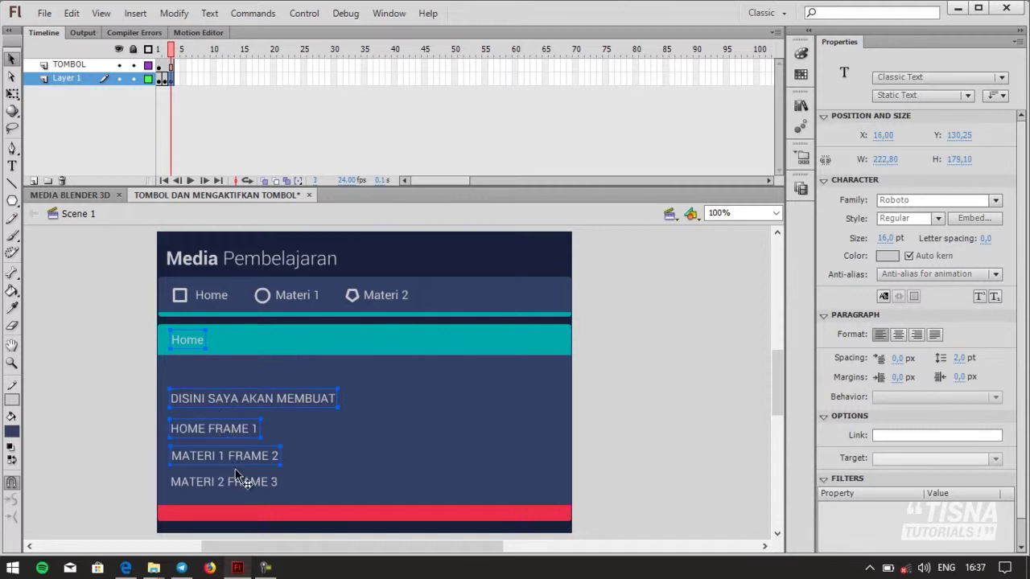
{"action": "left_click", "coordinate": [240, 482], "text": "shift"}
{"action": "key", "text": "Delete"}
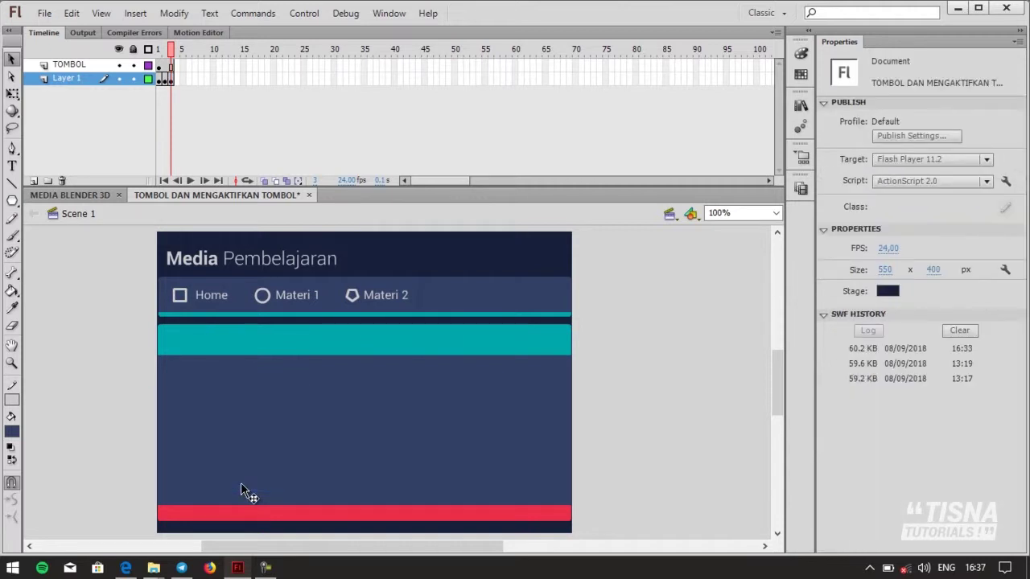
Paste the copied Materi 1 heading and text line in place on frame 3 and change the heading to "Materi 2"
{"action": "right_click", "coordinate": [118, 351]}
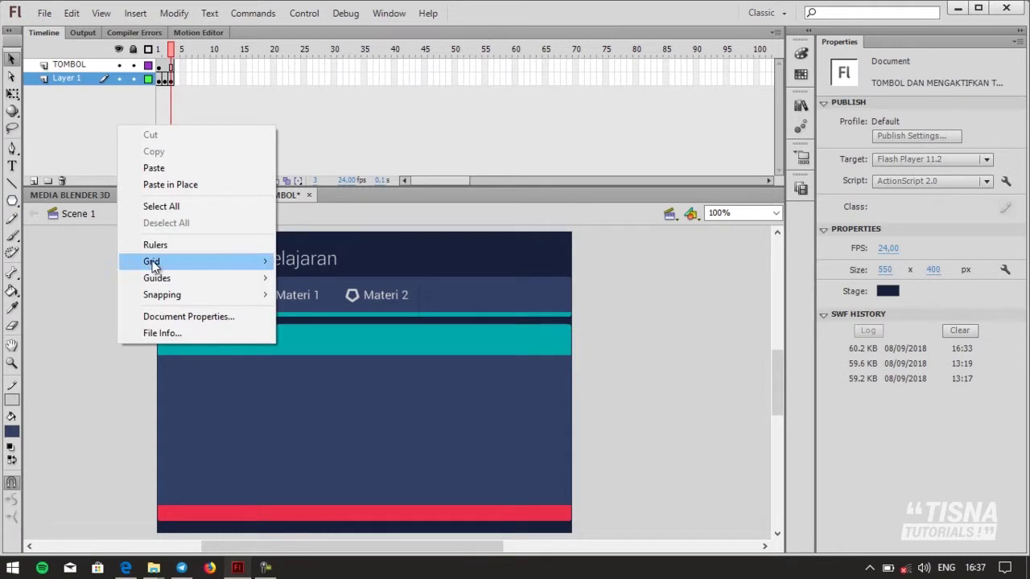
{"action": "left_click", "coordinate": [171, 184]}
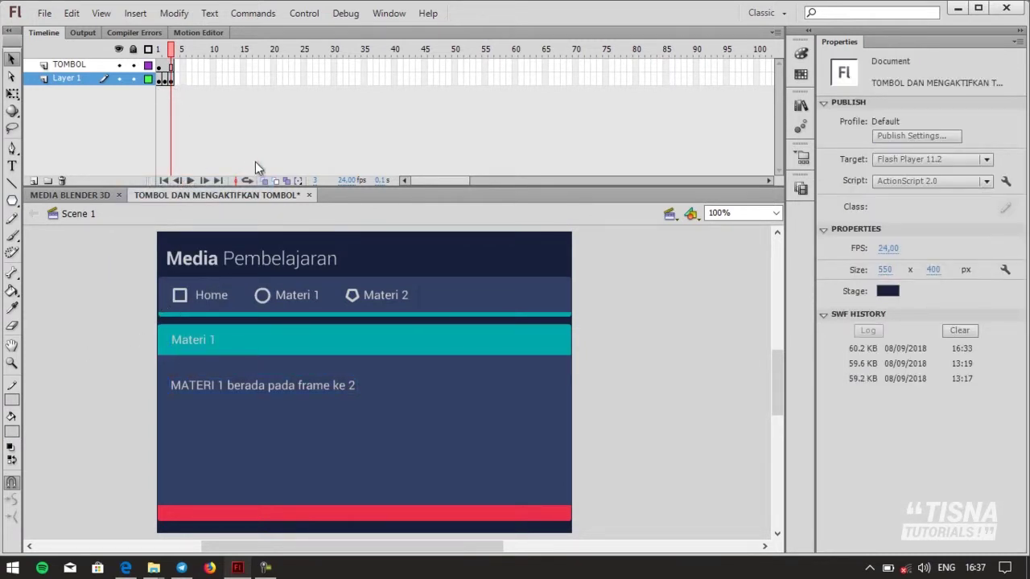
{"action": "double_click", "coordinate": [205, 344]}
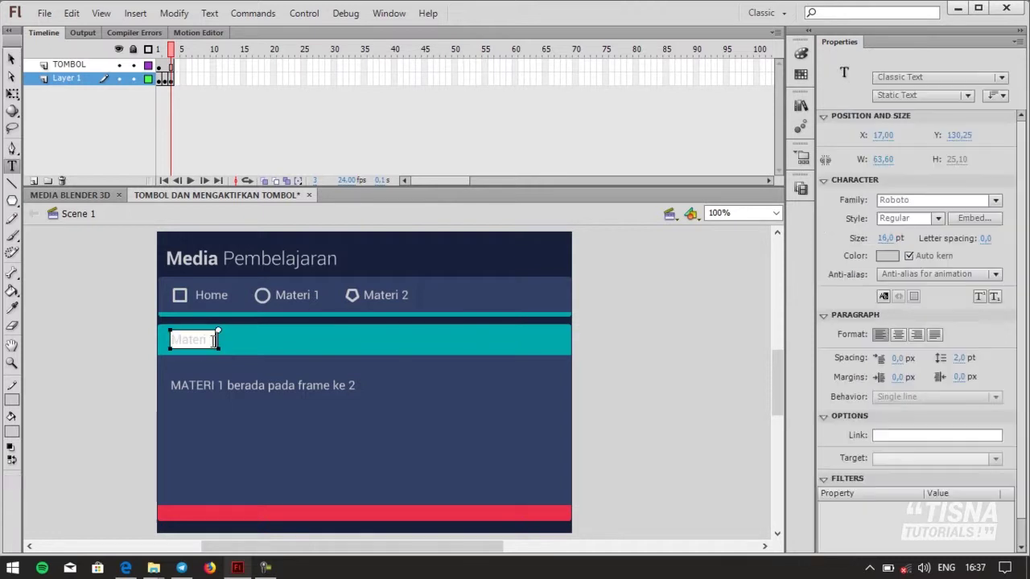
{"action": "type", "text": "2"}
Change the text line below the heading on frame 3 to "MATERI 2 berada pada frame ke 3"
{"action": "double_click", "coordinate": [220, 386]}
{"action": "type", "text": "2"}
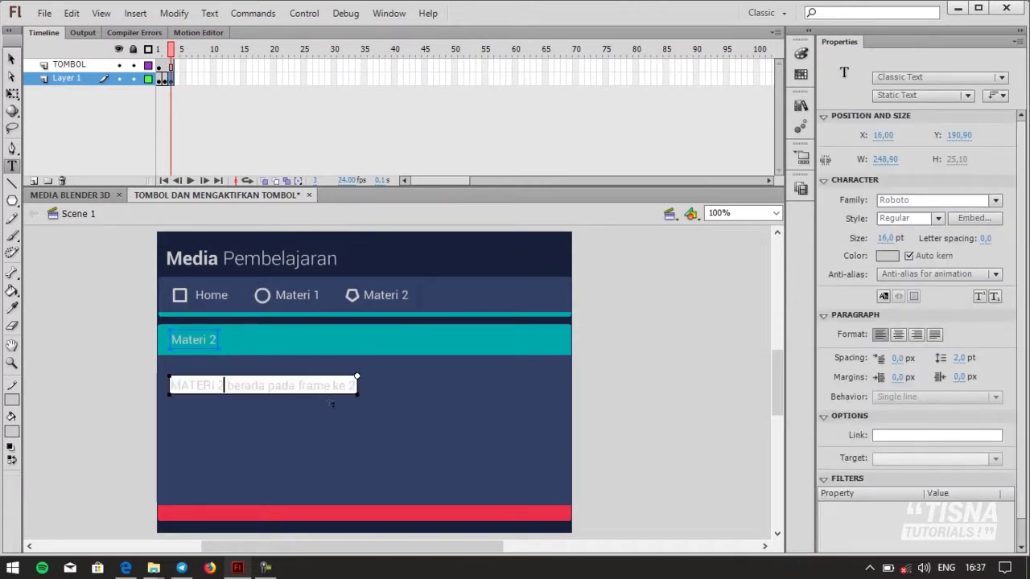
{"action": "double_click", "coordinate": [356, 386]}
{"action": "type", "text": "3"}
{"action": "left_click", "coordinate": [11, 59]}
{"action": "left_click", "coordinate": [107, 312]}
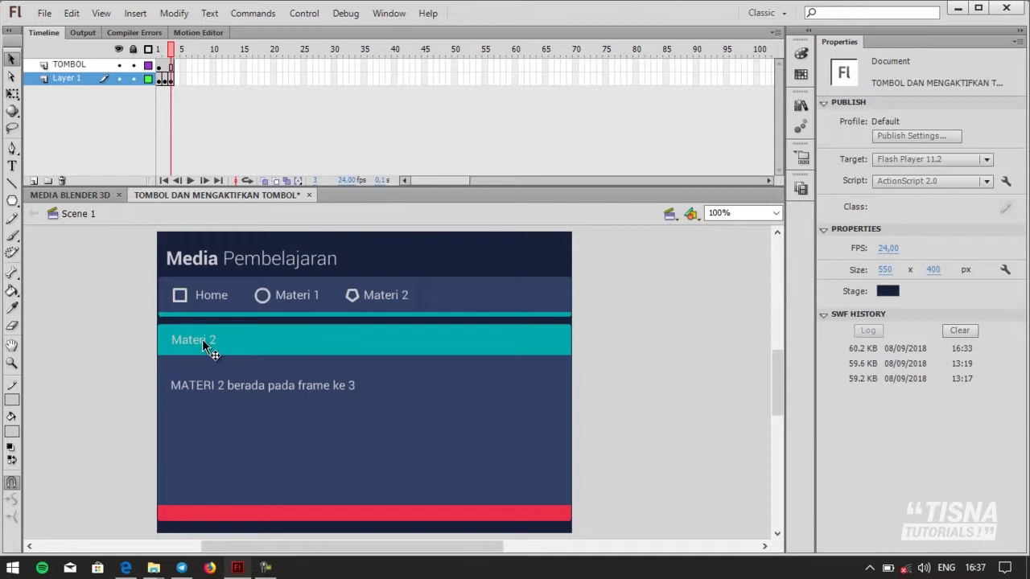
Review the heading and text of each page on frames 1, 2 and 3
{"action": "left_click", "coordinate": [159, 50]}
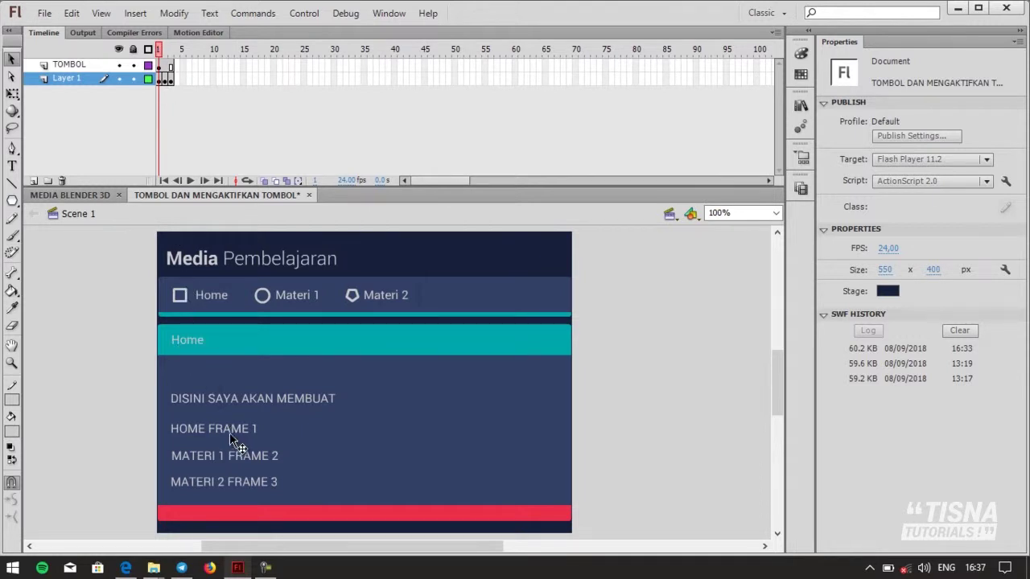
{"action": "left_click", "coordinate": [165, 50]}
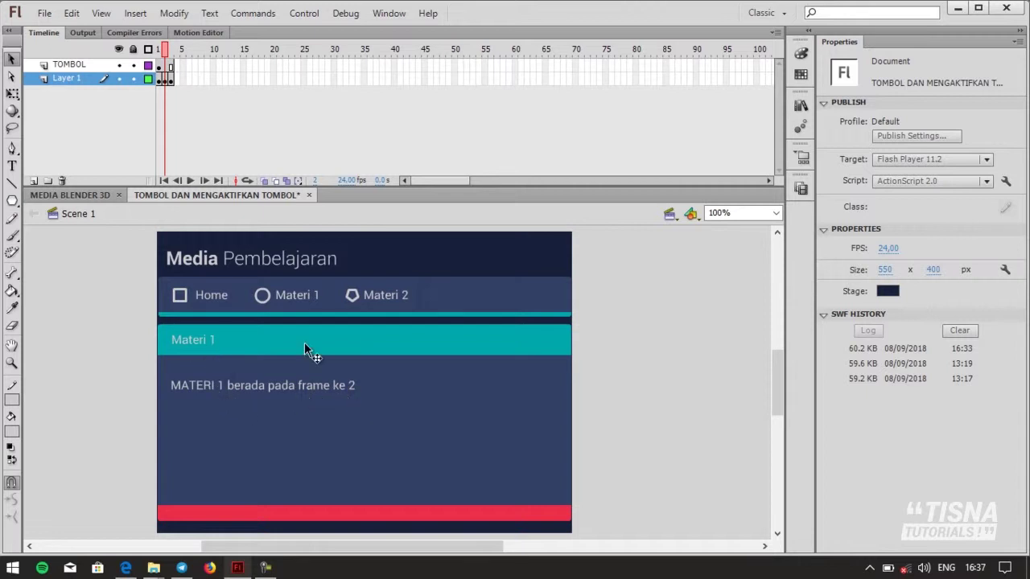
{"action": "left_click", "coordinate": [171, 49]}
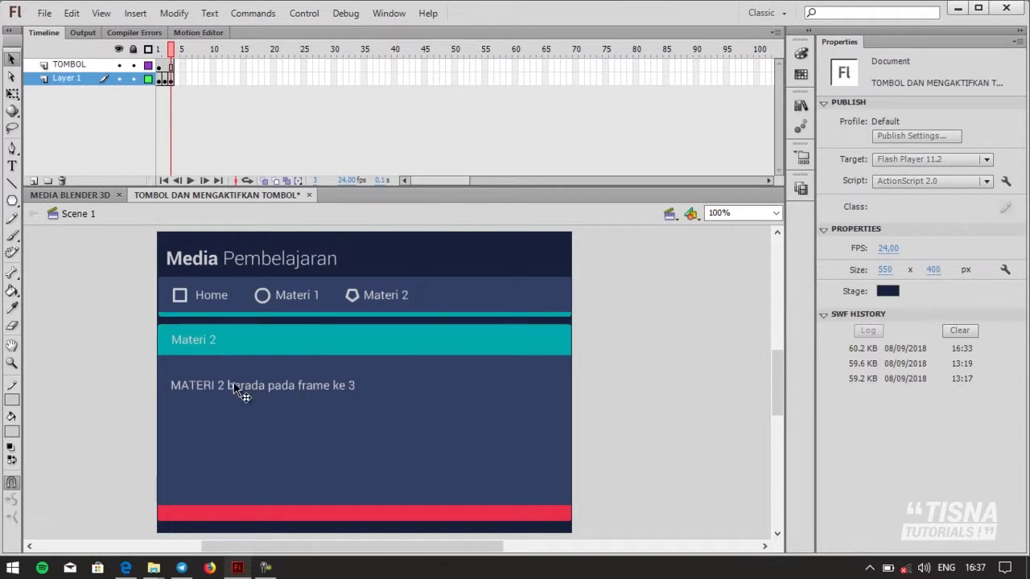
Open the actions of the Home button on frame 1 and dock the script editor beside the properties
{"action": "left_click", "coordinate": [159, 49]}
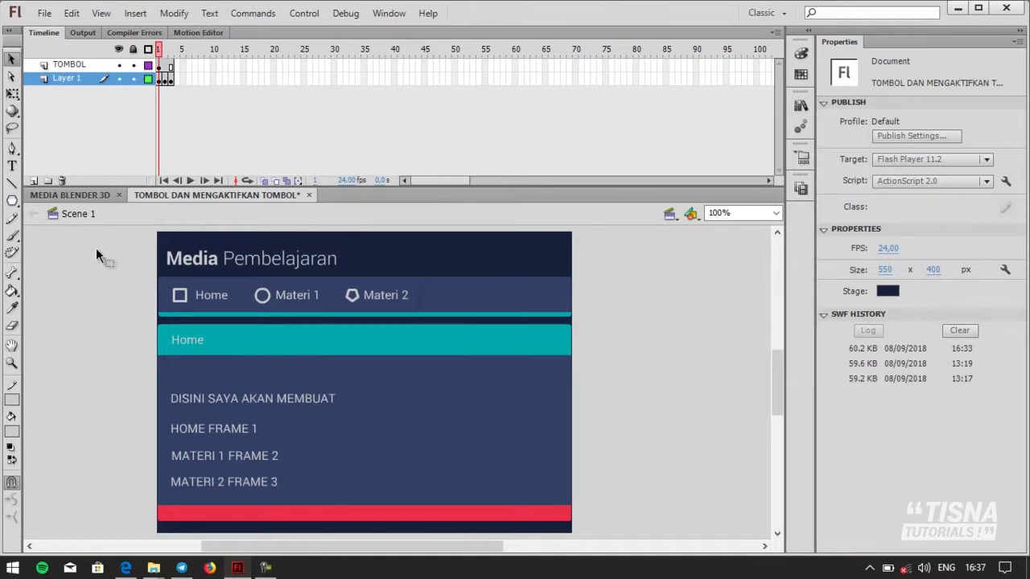
{"action": "left_click", "coordinate": [206, 295]}
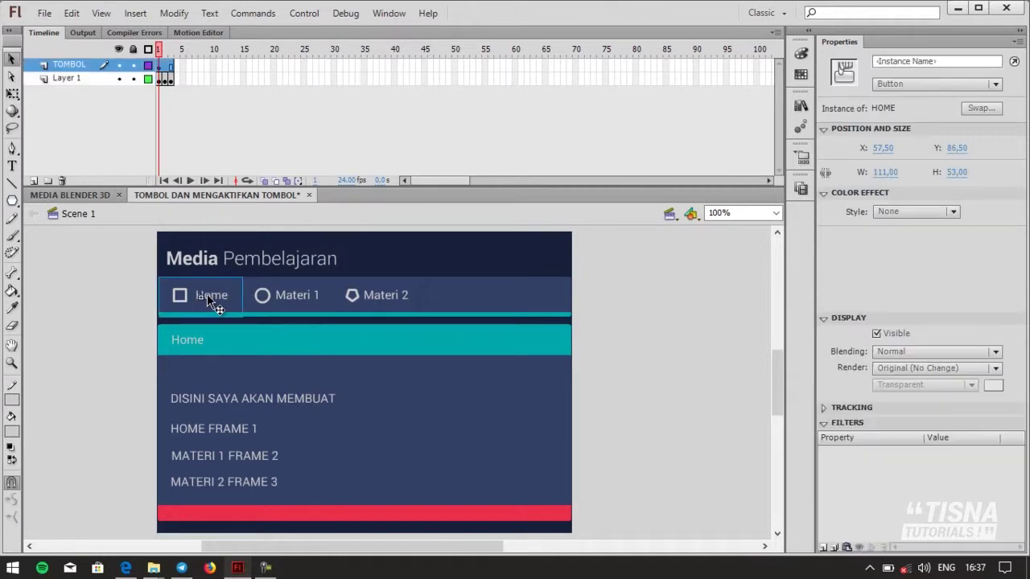
{"action": "right_click", "coordinate": [228, 300]}
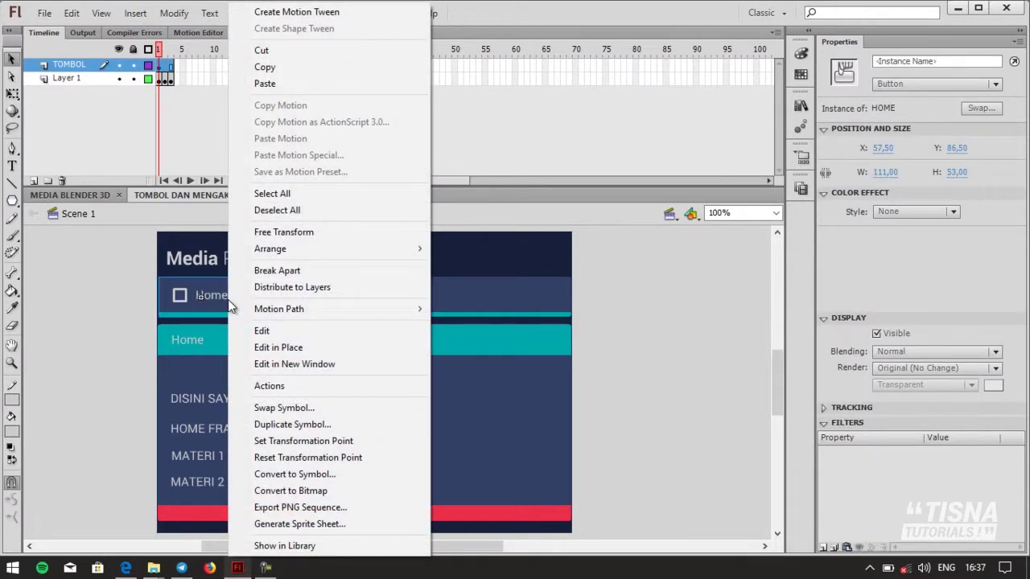
{"action": "left_click", "coordinate": [282, 388]}
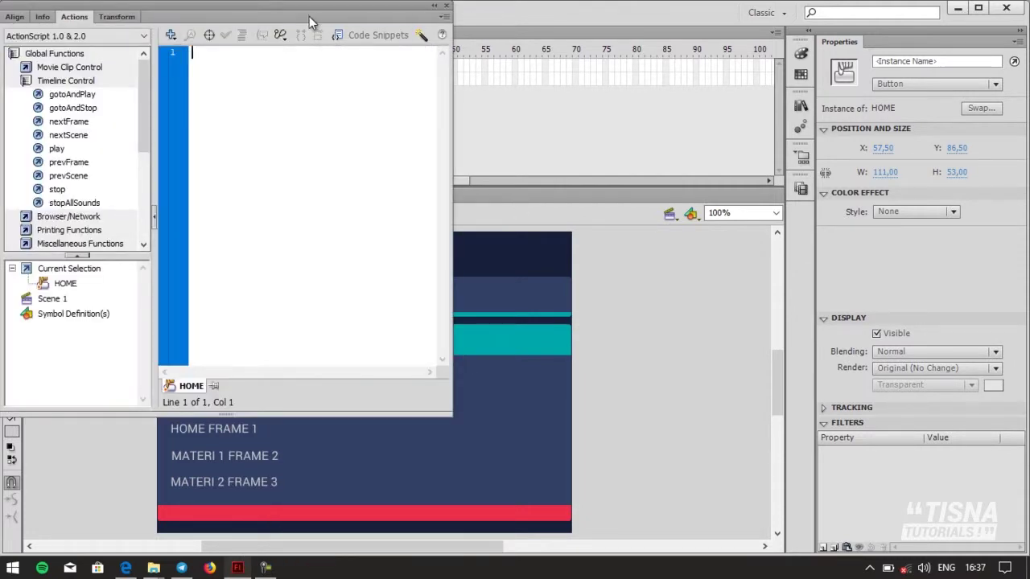
{"action": "left_click_drag", "start_coordinate": [309, 16], "coordinate": [816, 92]}
{"action": "left_click", "coordinate": [605, 88]}
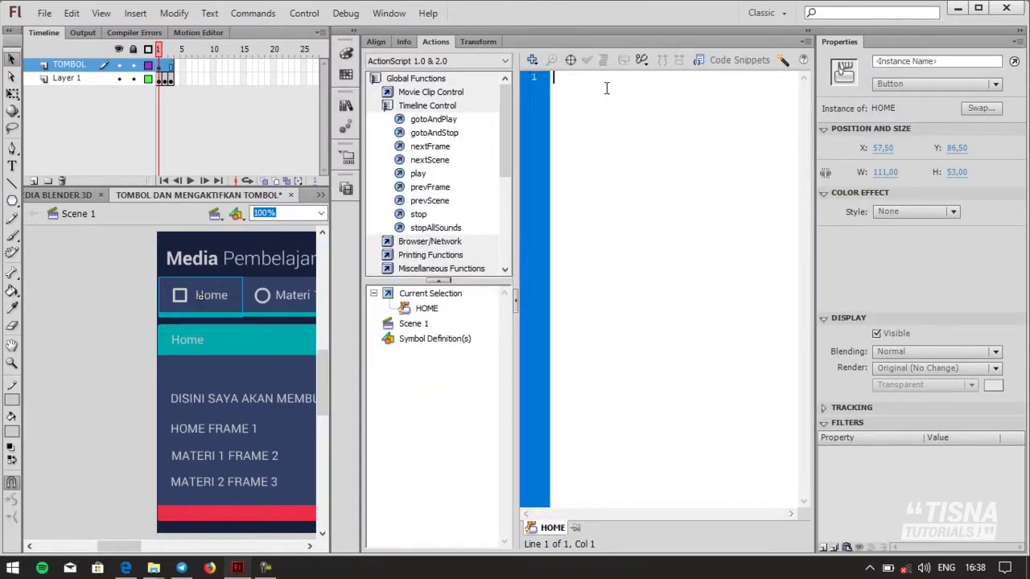
Script the Home button with an on(release) handler that calls gotoAndStop(1), and collapse the script editor
{"action": "type", "text": "on"}
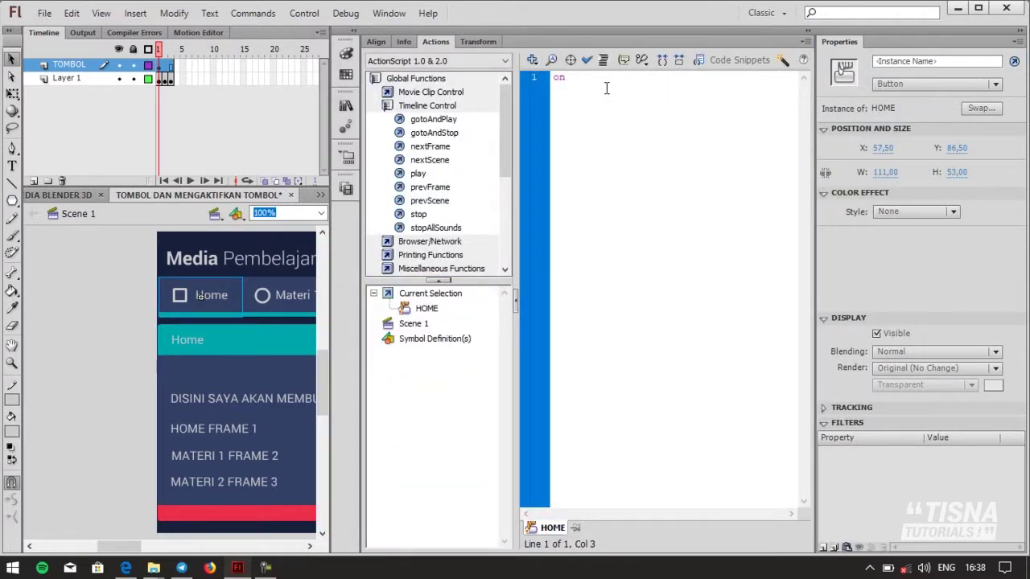
{"action": "type", "text": "("}
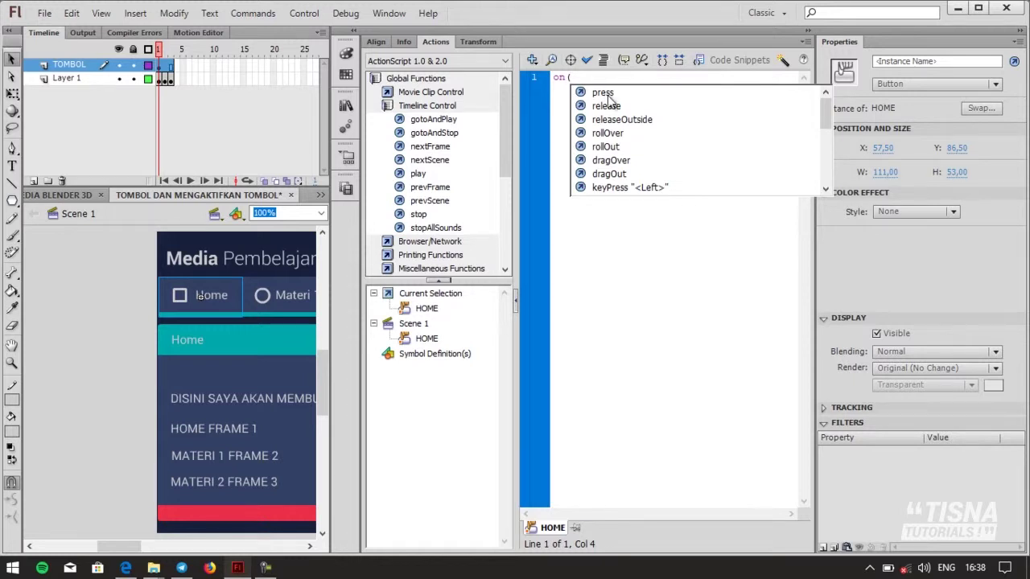
{"action": "double_click", "coordinate": [616, 111]}
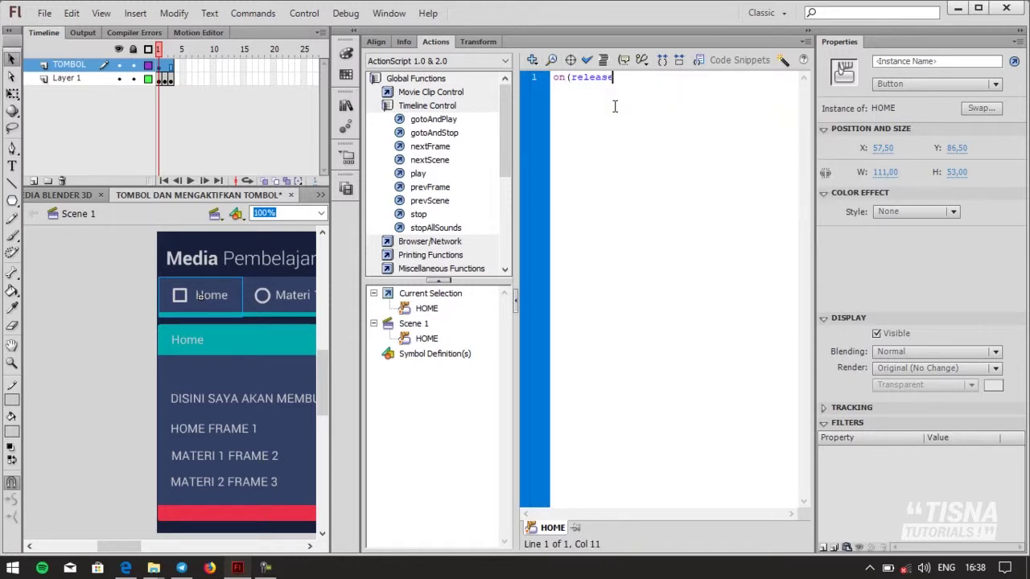
{"action": "type", "text": "){"}
{"action": "key", "text": "Return"}
{"action": "double_click", "coordinate": [462, 134]}
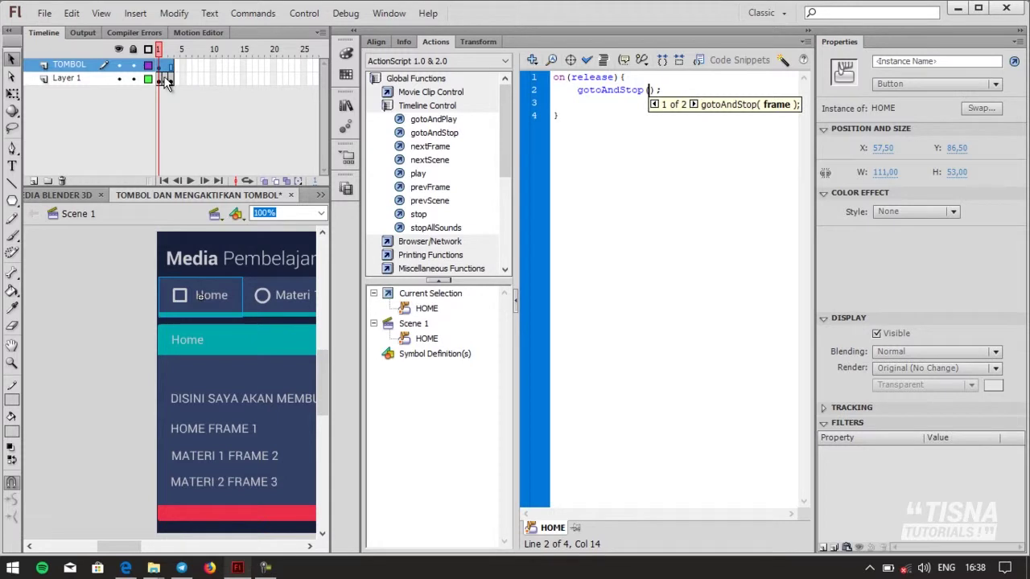
{"action": "type", "text": "1"}
{"action": "left_click", "coordinate": [807, 33]}
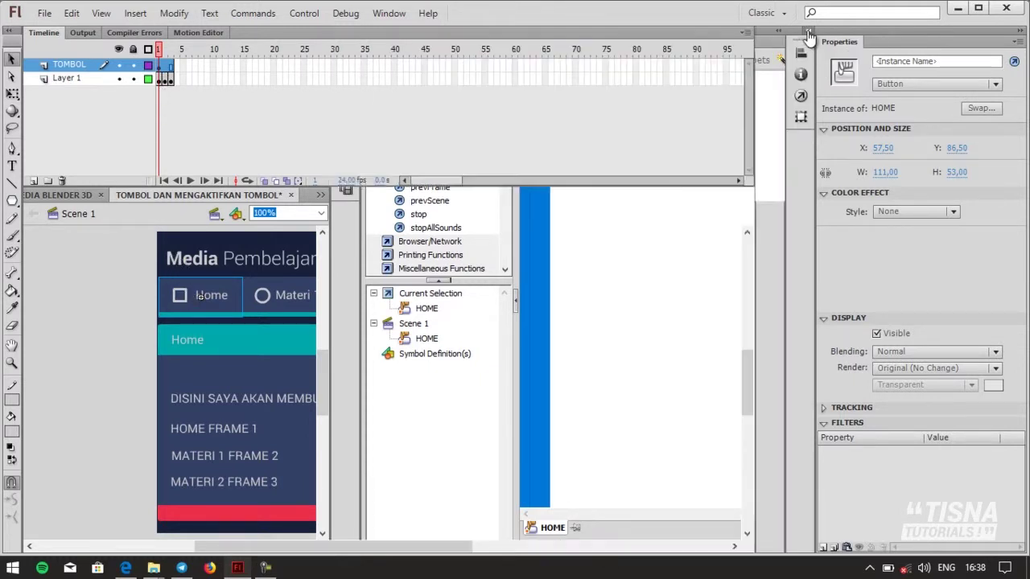
Give the Materi 1 button an on(release) action that calls gotoAndStop(2), and collapse the script editor
{"action": "left_click", "coordinate": [315, 296]}
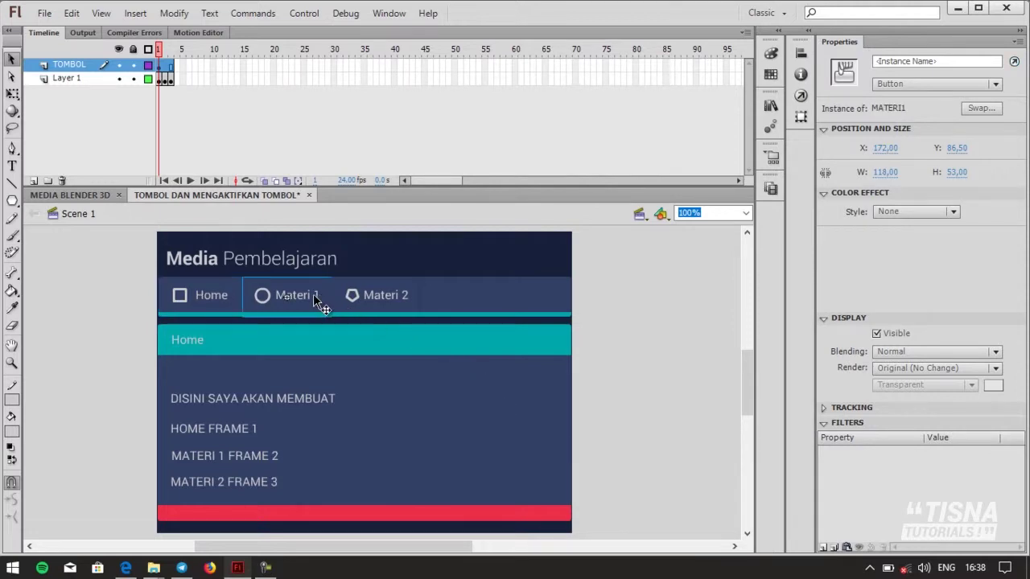
{"action": "right_click", "coordinate": [312, 294]}
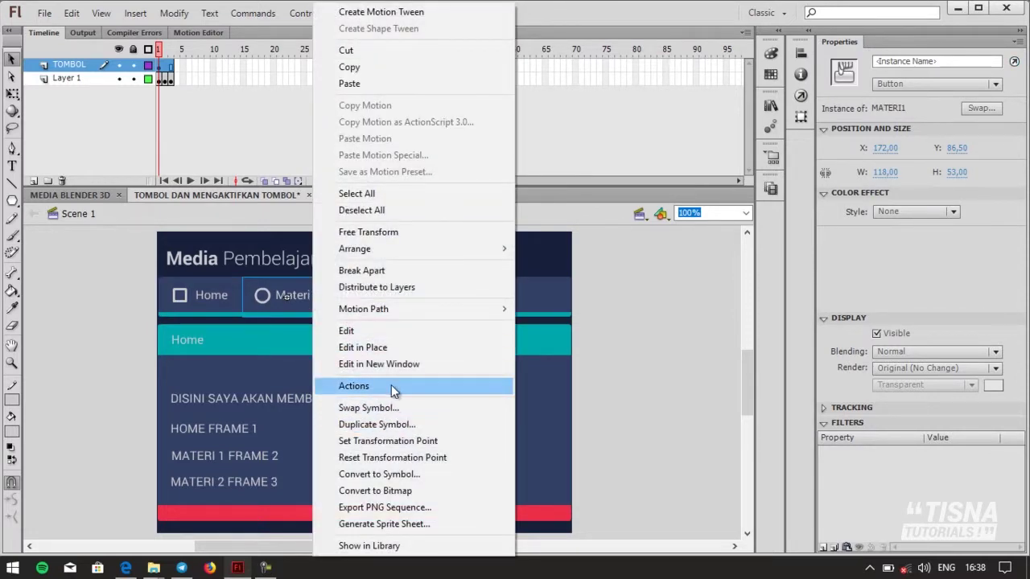
{"action": "left_click", "coordinate": [391, 385]}
{"action": "type", "text": "on ("}
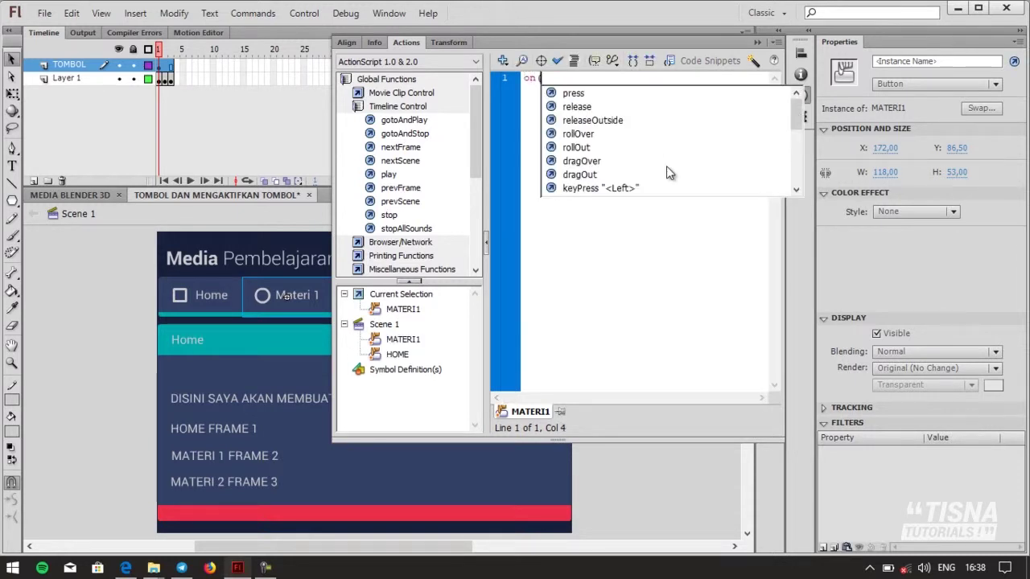
{"action": "double_click", "coordinate": [598, 107]}
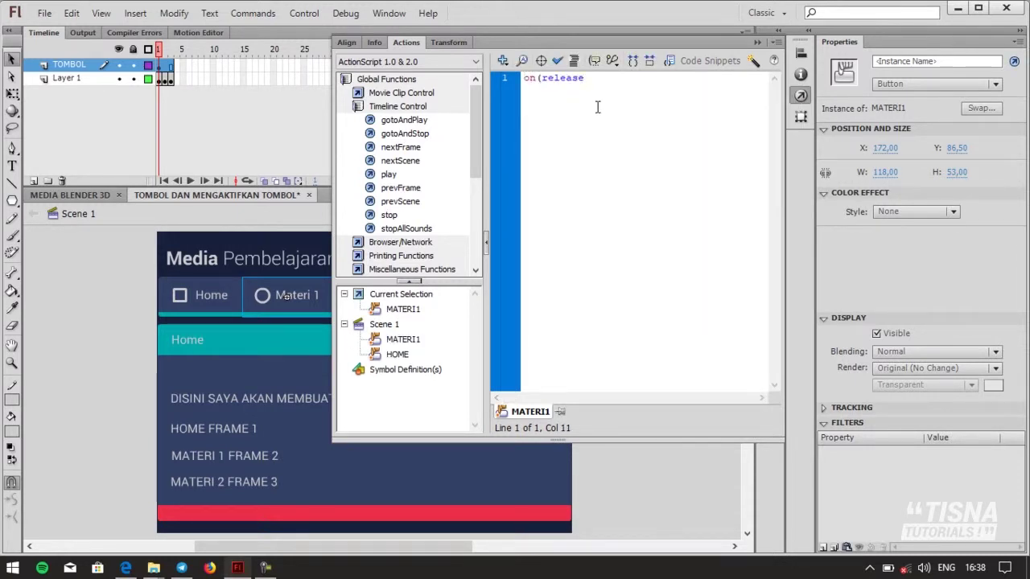
{"action": "type", "text": "){"}
{"action": "key", "text": "Return"}
{"action": "double_click", "coordinate": [407, 135]}
{"action": "type", "text": "2"}
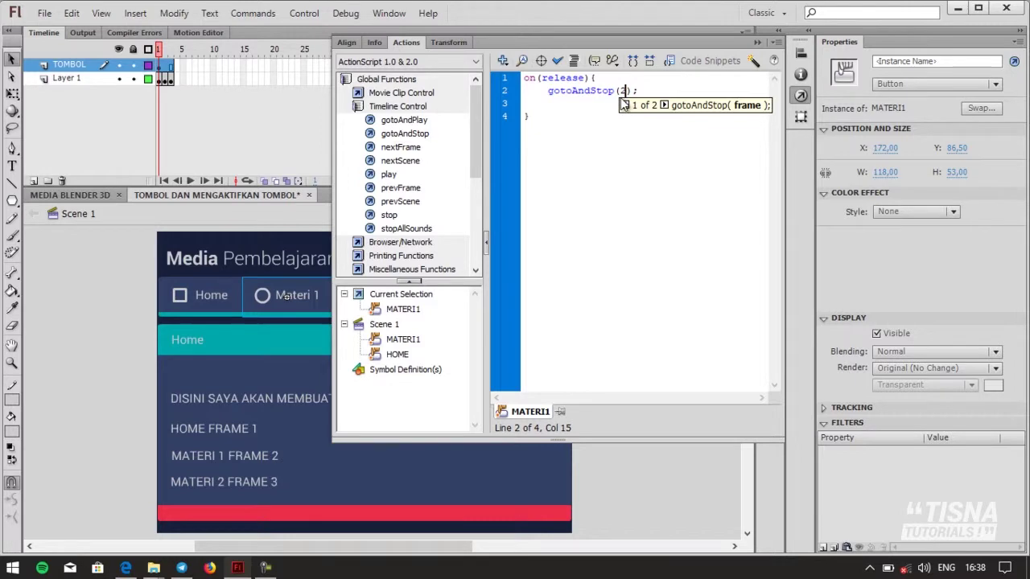
{"action": "left_click", "coordinate": [758, 43]}
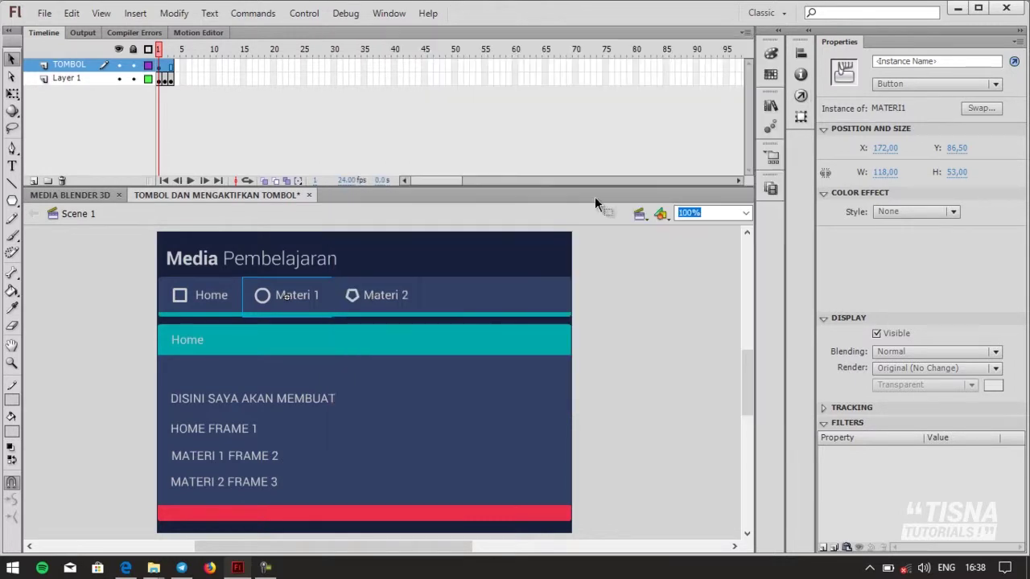
Give the Materi 2 button an on(release) action that calls gotoAndStop(3), collapse the script editor and deselect the button
{"action": "right_click", "coordinate": [397, 296]}
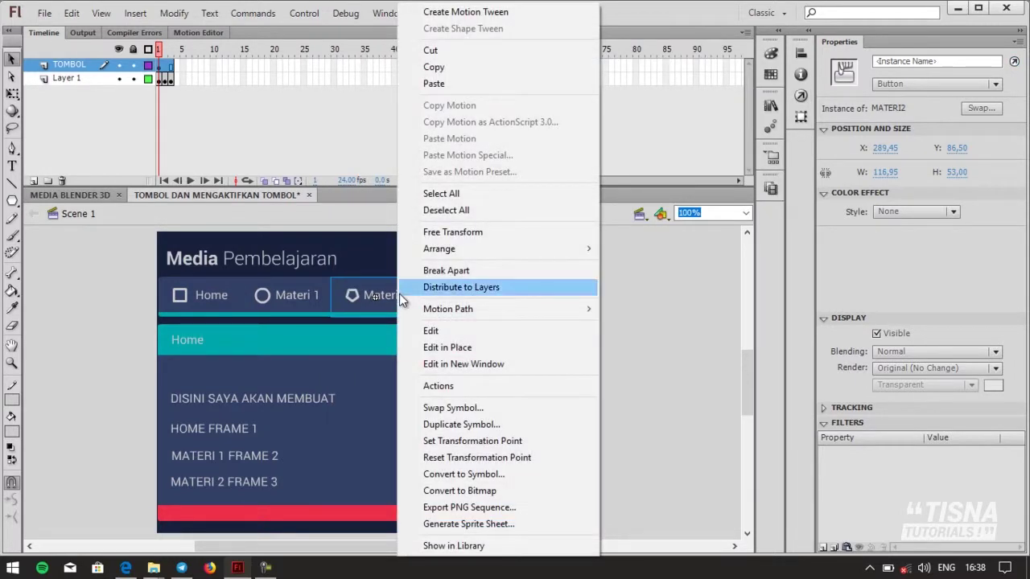
{"action": "left_click", "coordinate": [487, 387]}
{"action": "type", "text": "on("}
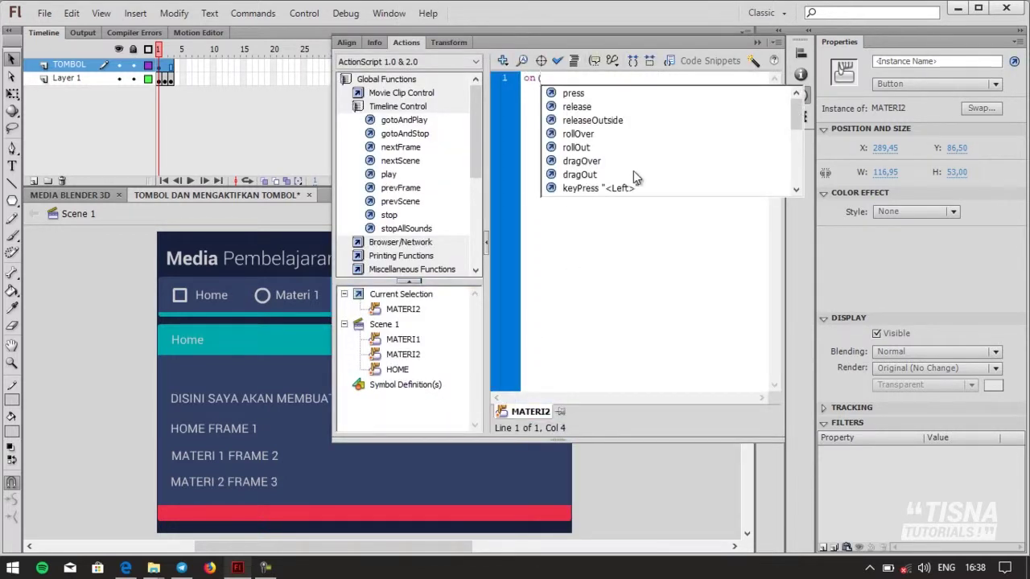
{"action": "key", "text": "Down"}
{"action": "key", "text": "Down"}
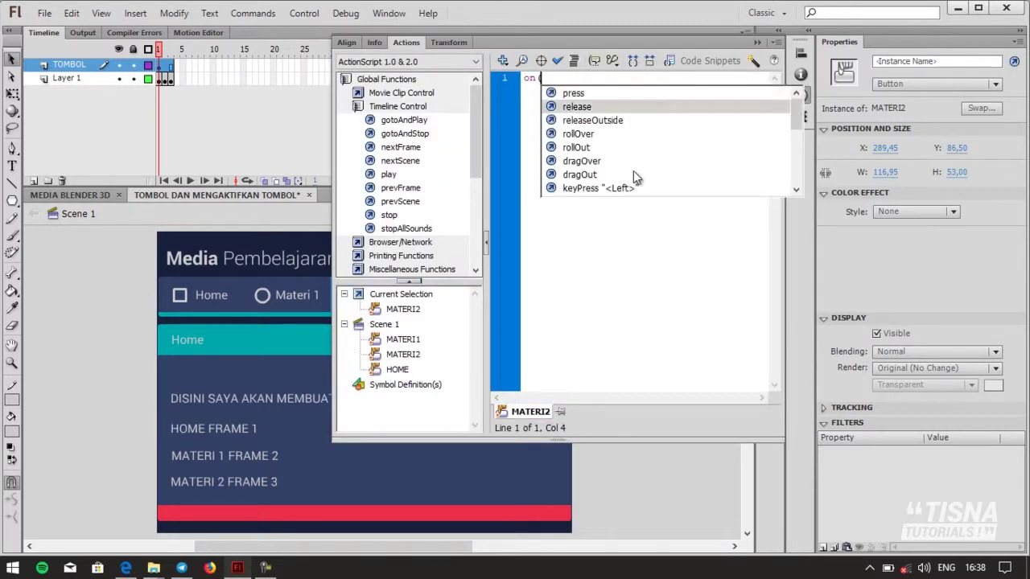
{"action": "key", "text": "Return"}
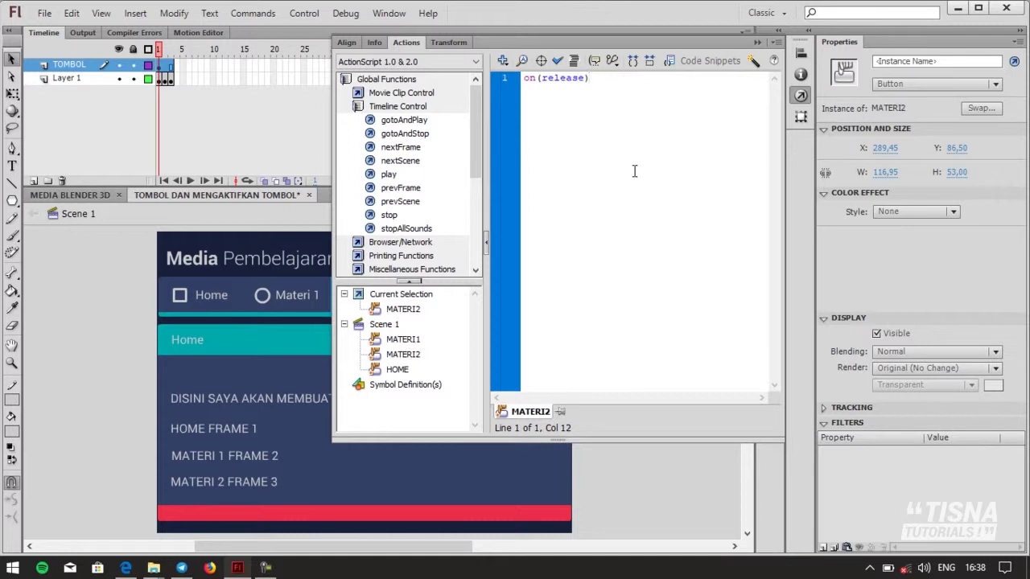
{"action": "type", "text": "){"}
{"action": "key", "text": "Return"}
{"action": "double_click", "coordinate": [405, 133]}
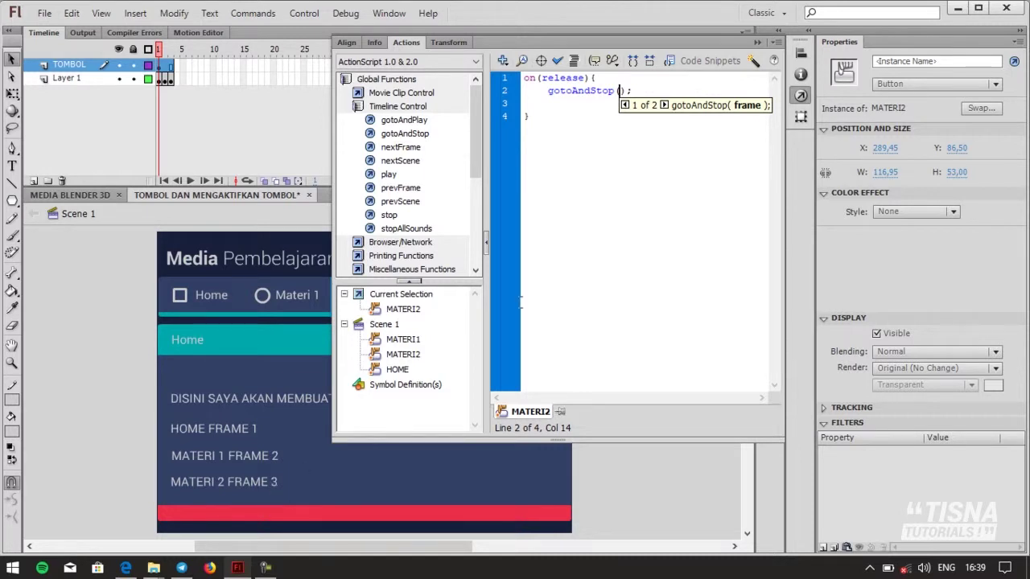
{"action": "type", "text": "3"}
{"action": "left_click", "coordinate": [758, 42]}
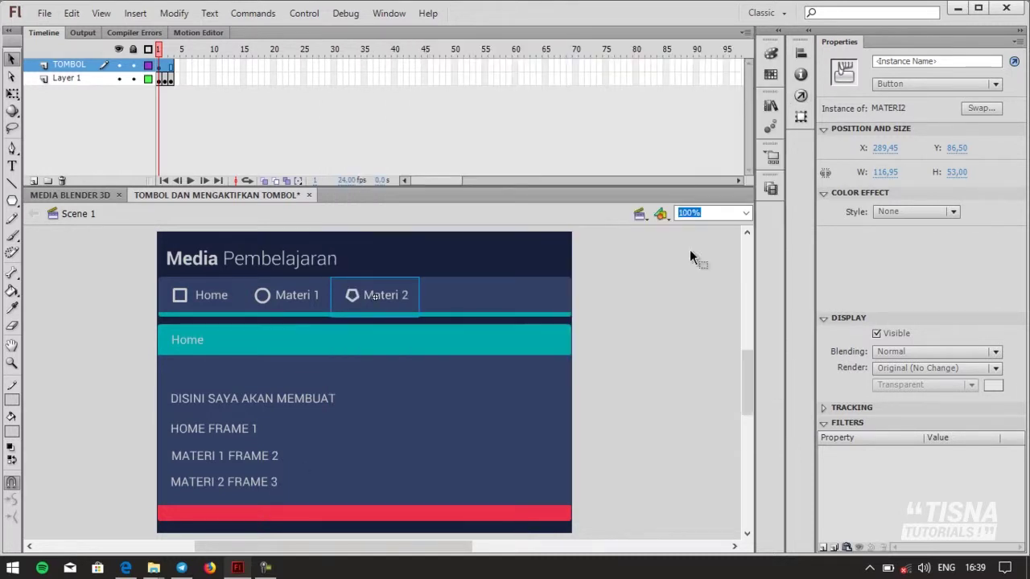
{"action": "left_click", "coordinate": [671, 309]}
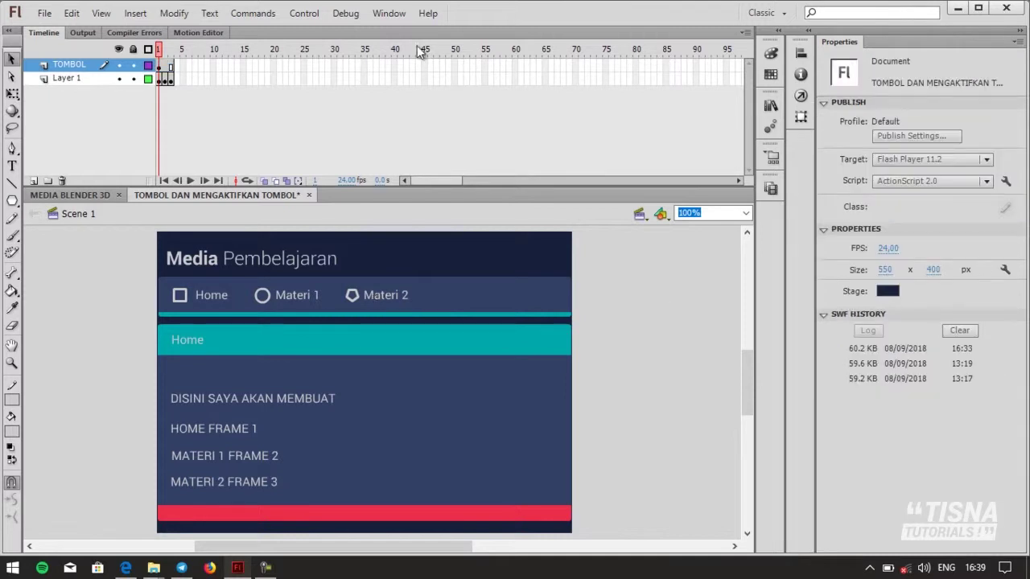
Test the movie in Flash Professional to check how the frames play, and close the preview window
{"action": "left_click", "coordinate": [312, 15]}
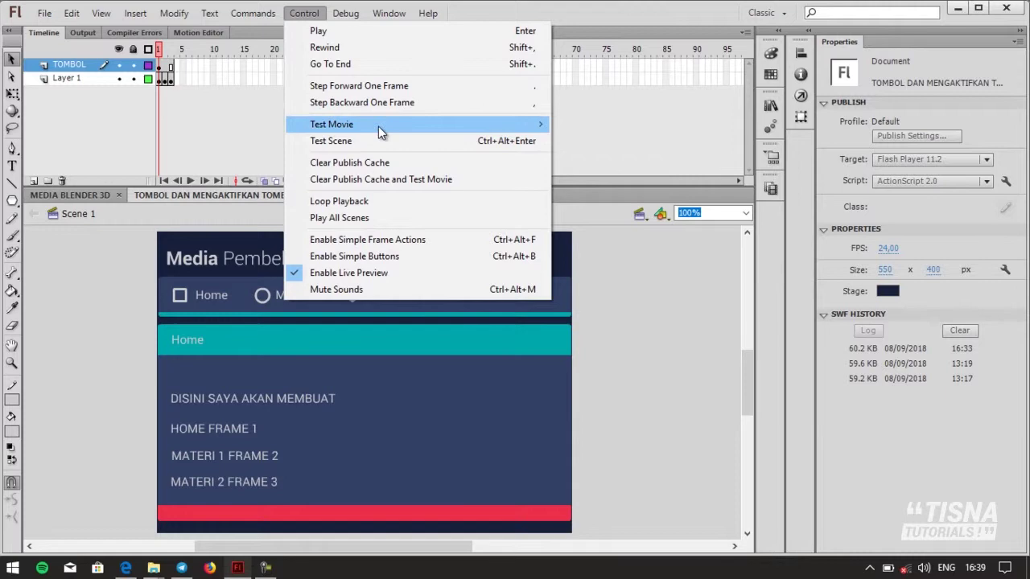
{"action": "mouse_move", "coordinate": [518, 132]}
{"action": "left_click", "coordinate": [610, 122]}
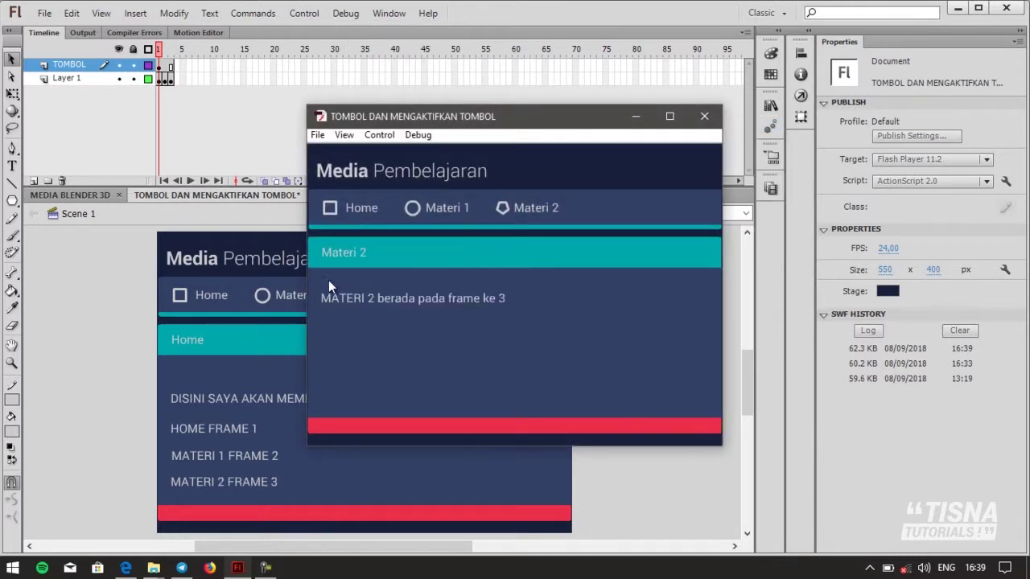
{"action": "left_click", "coordinate": [705, 118]}
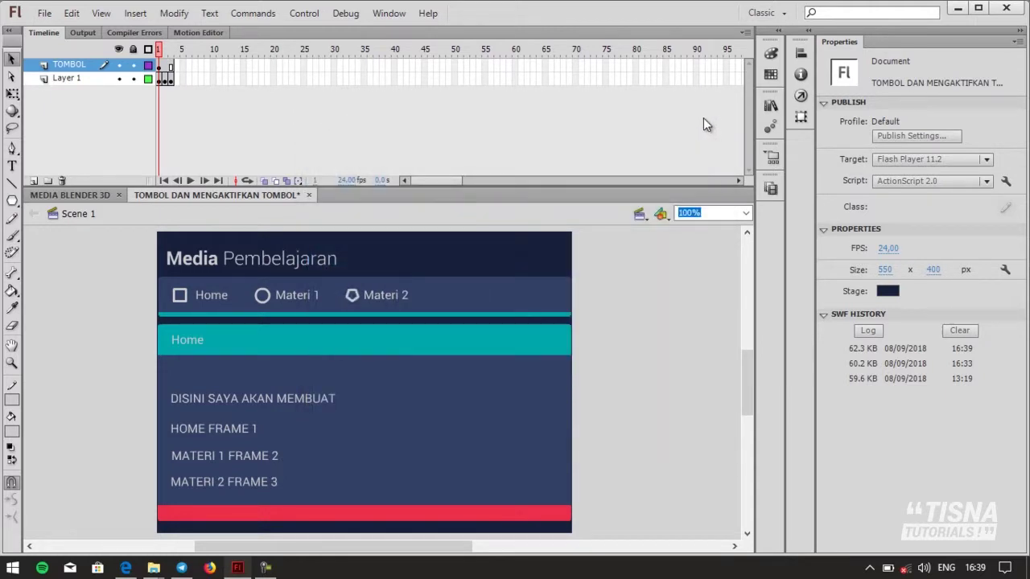
Add a stop() action to frame 1 of the TOMBOL layer, collapse the script editor and deselect the frame
{"action": "right_click", "coordinate": [157, 64]}
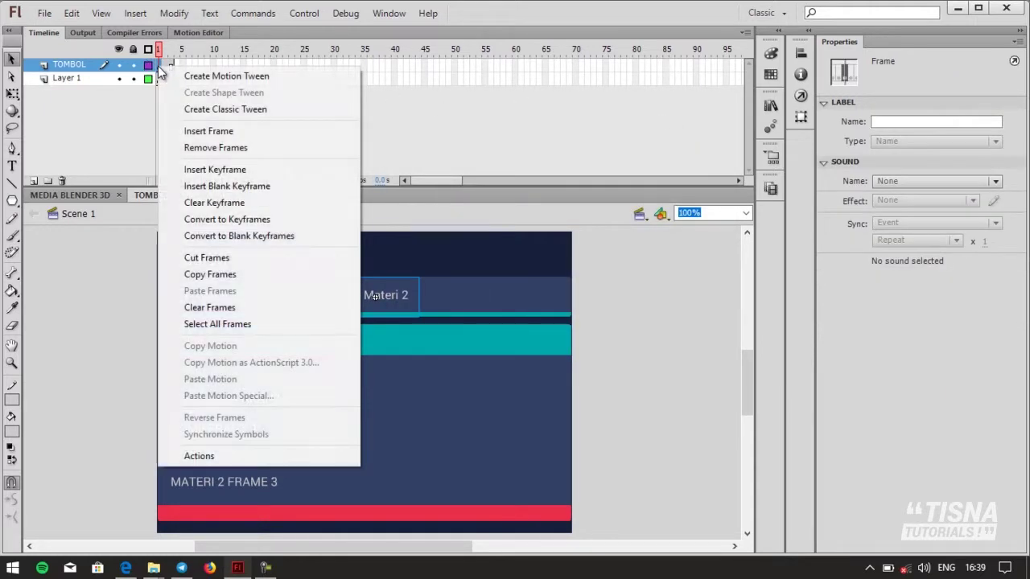
{"action": "left_click", "coordinate": [252, 456]}
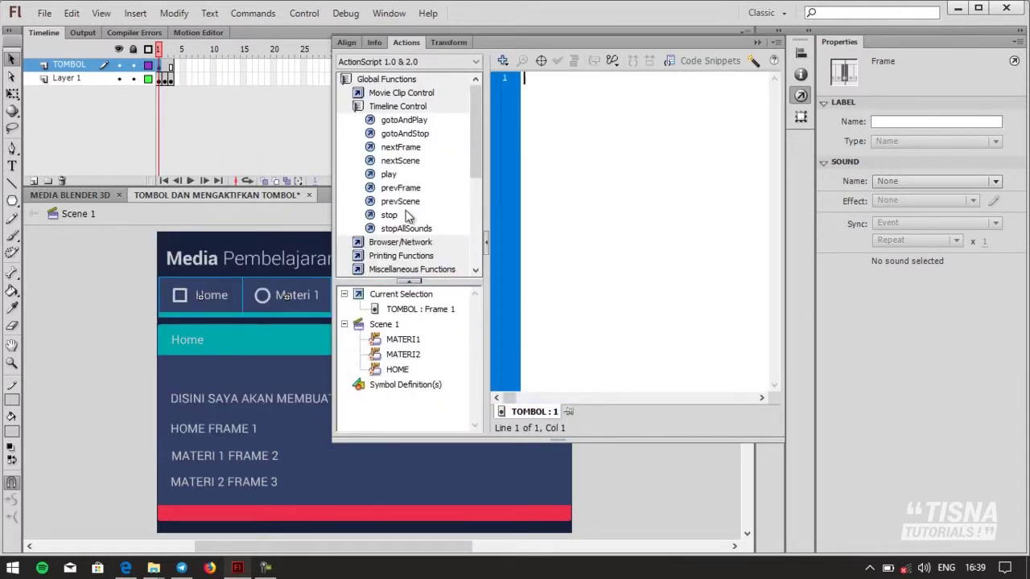
{"action": "left_click", "coordinate": [390, 215]}
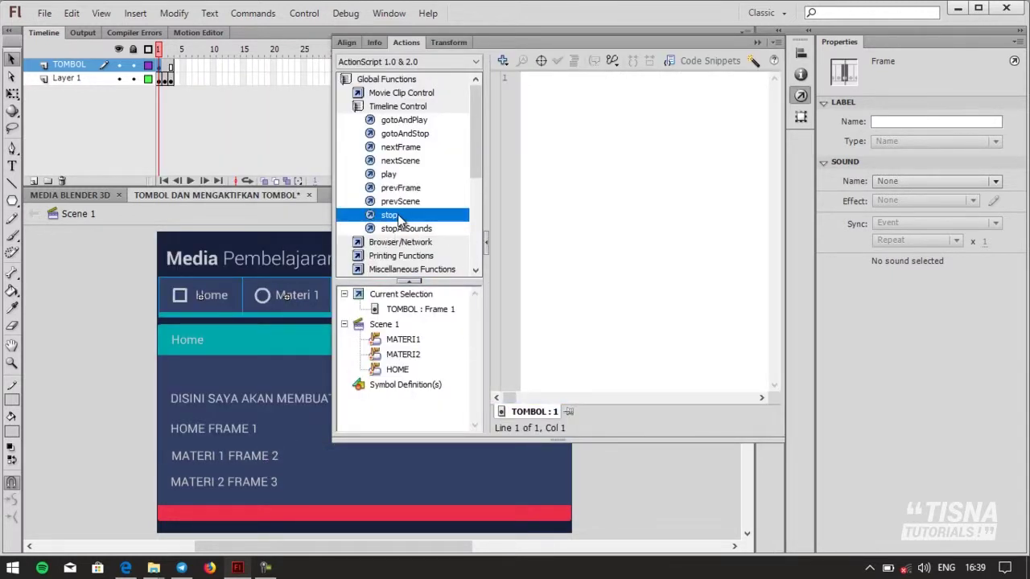
{"action": "double_click", "coordinate": [399, 216]}
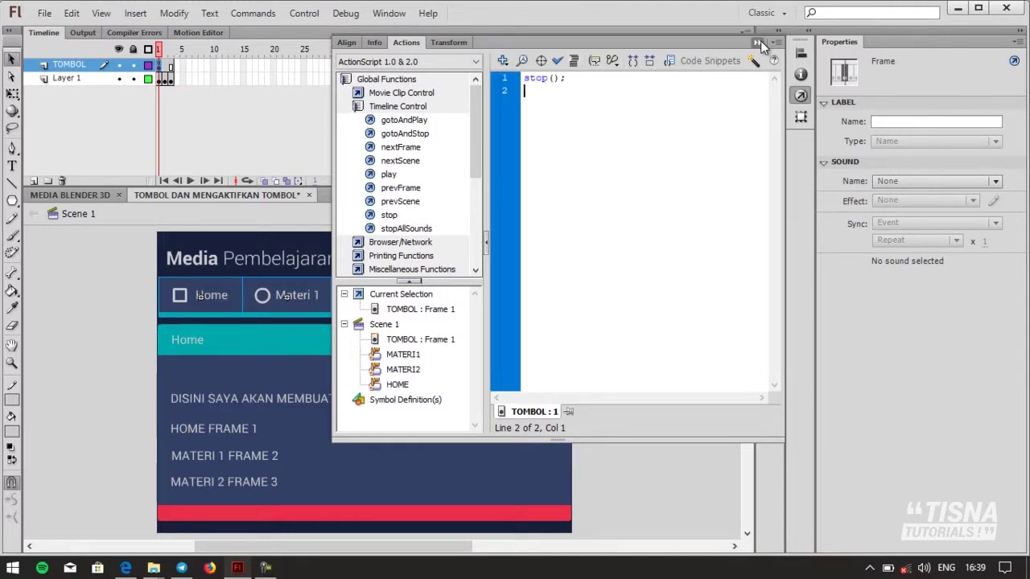
{"action": "left_click", "coordinate": [757, 43]}
{"action": "left_click", "coordinate": [347, 152]}
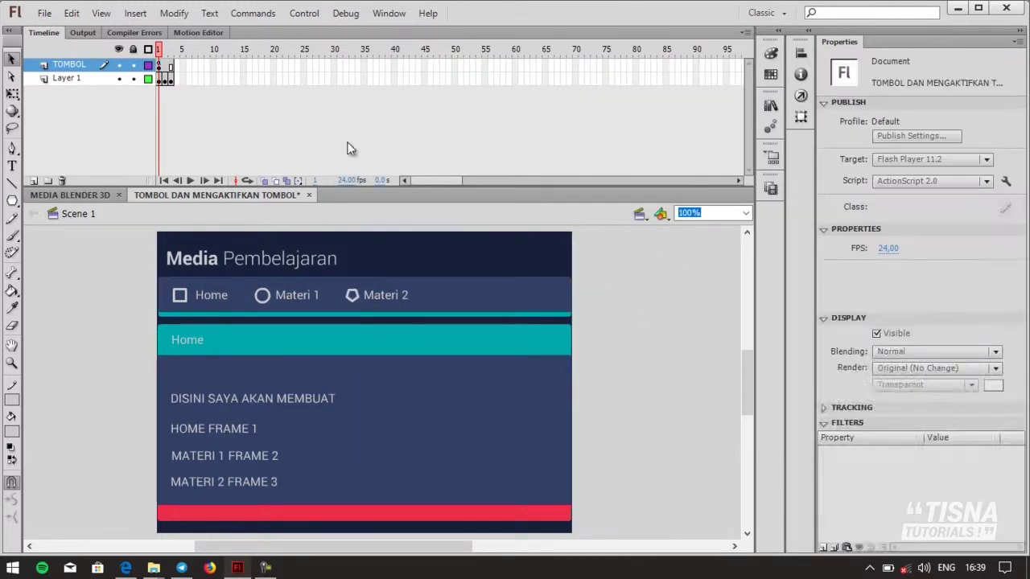
Review the script on frame 1 of the TOMBOL layer and collapse the script editor
{"action": "left_click", "coordinate": [159, 64]}
{"action": "right_click", "coordinate": [160, 66]}
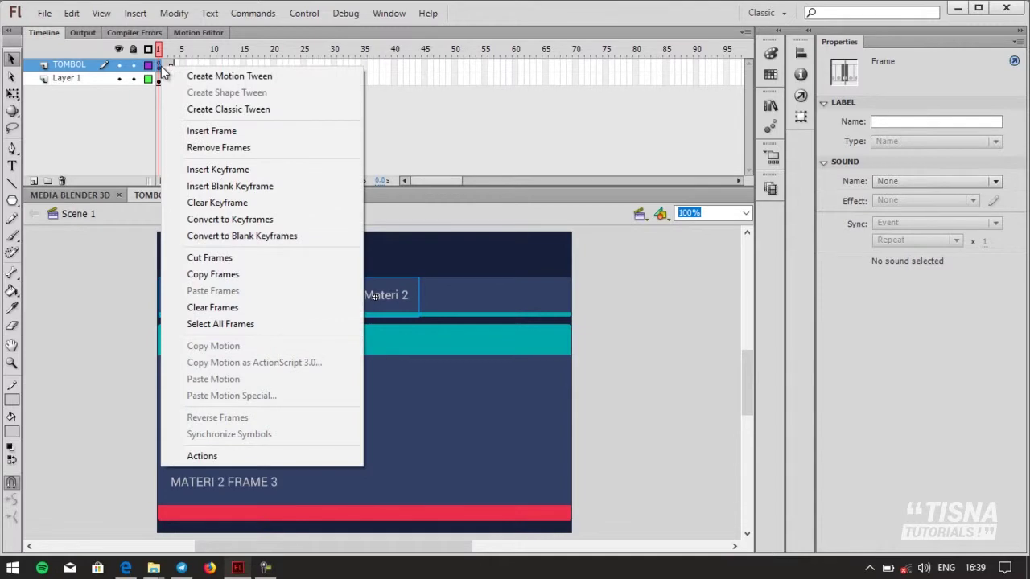
{"action": "left_click", "coordinate": [243, 462]}
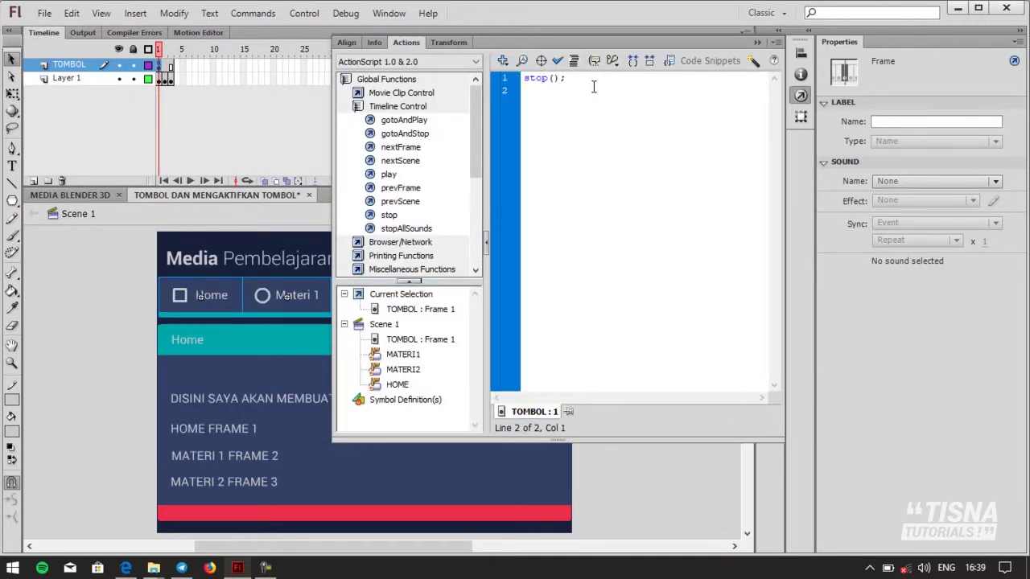
{"action": "left_click", "coordinate": [757, 43]}
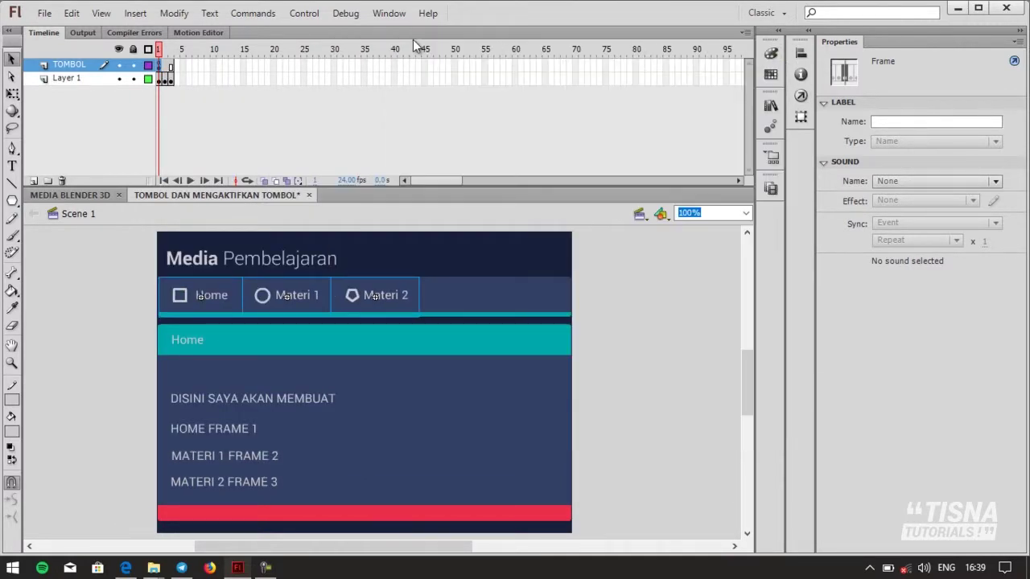
Test the movie in Flash Professional and try the Materi 1, Materi 2 and Home buttons repeatedly, finishing on the Home page
{"action": "left_click", "coordinate": [304, 13]}
{"action": "mouse_move", "coordinate": [394, 124]}
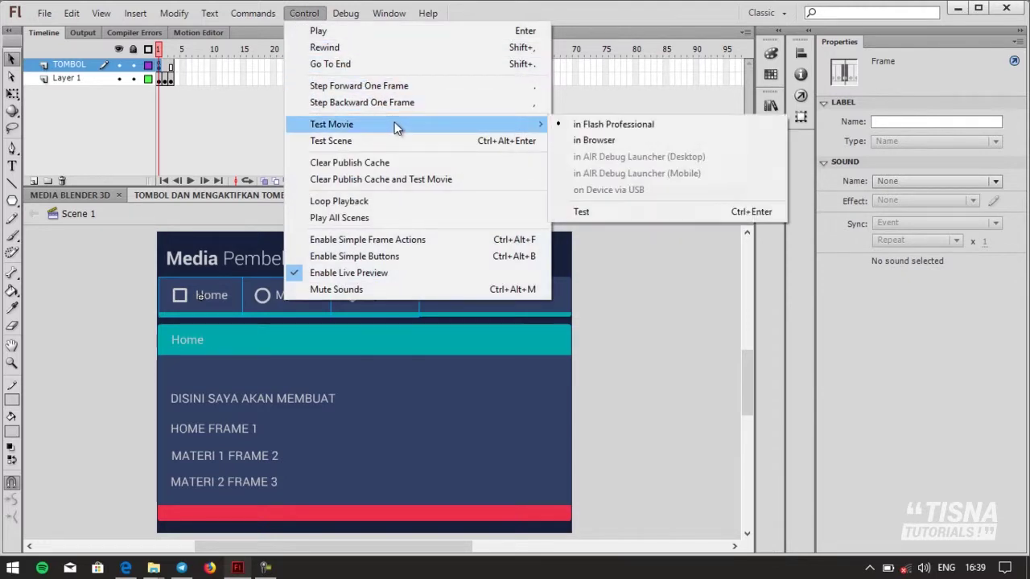
{"action": "left_click", "coordinate": [588, 126]}
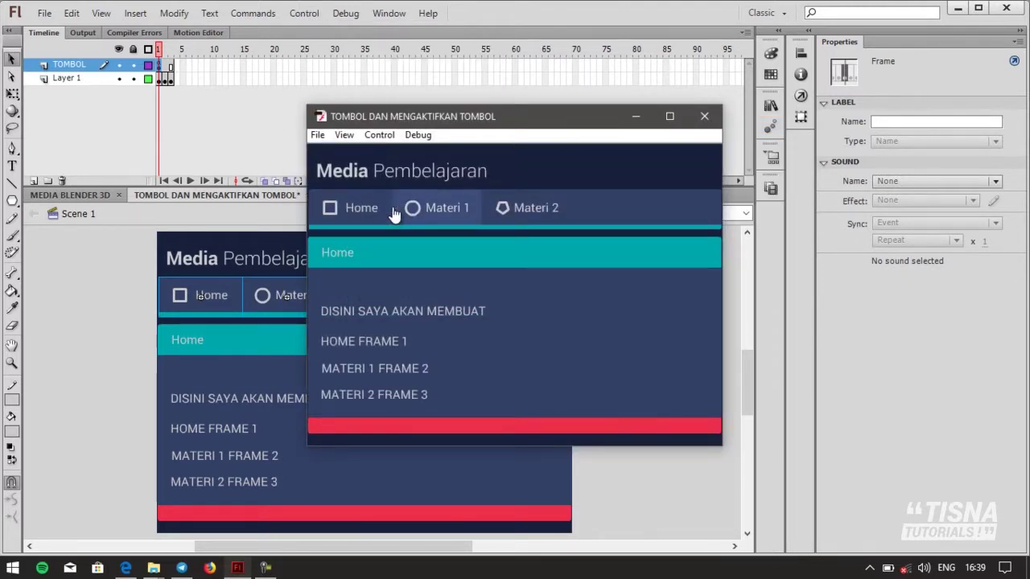
{"action": "left_click", "coordinate": [439, 208]}
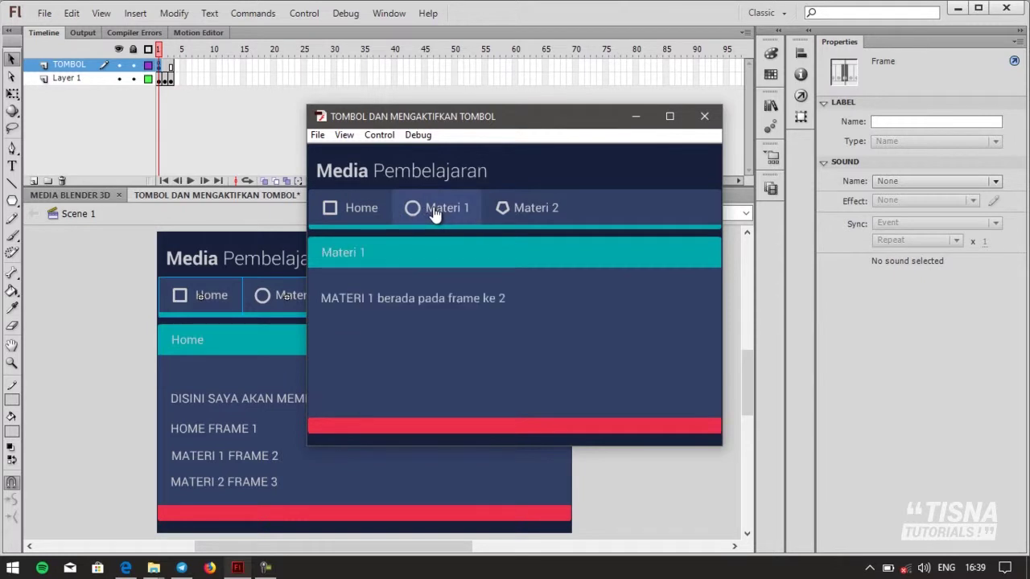
{"action": "left_click", "coordinate": [519, 211]}
{"action": "left_click", "coordinate": [334, 209]}
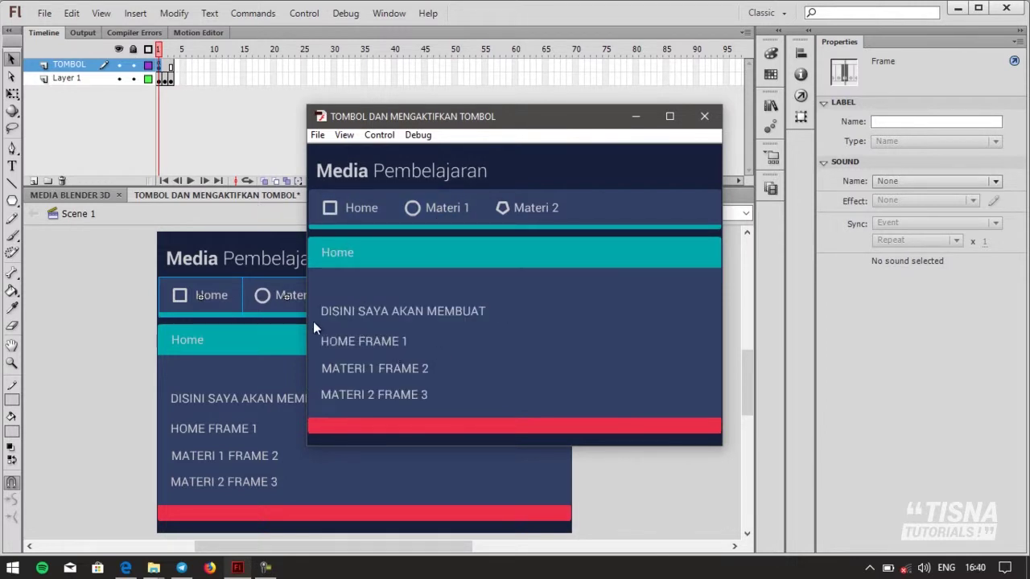
{"action": "left_click", "coordinate": [433, 209]}
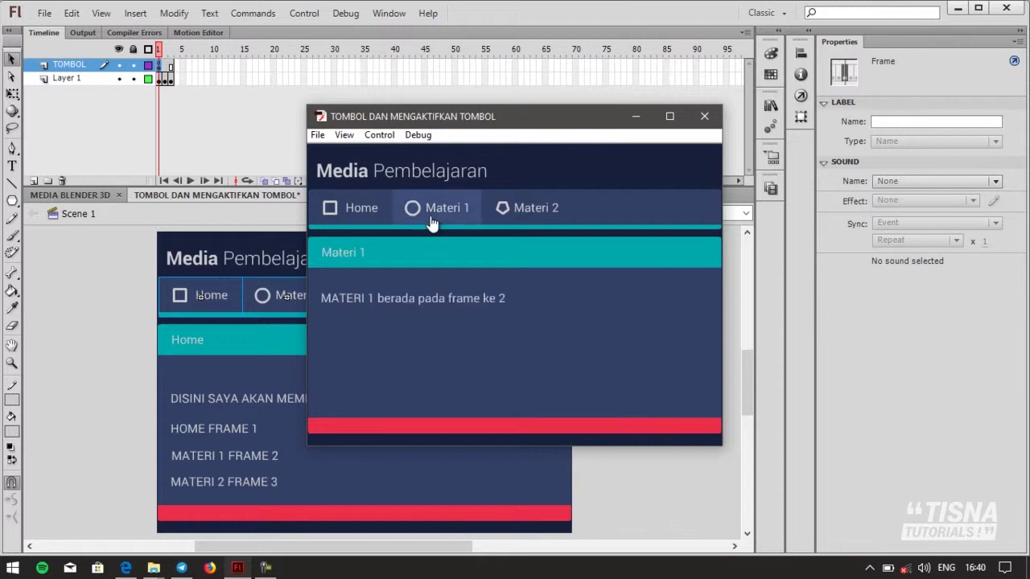
{"action": "left_click", "coordinate": [515, 208]}
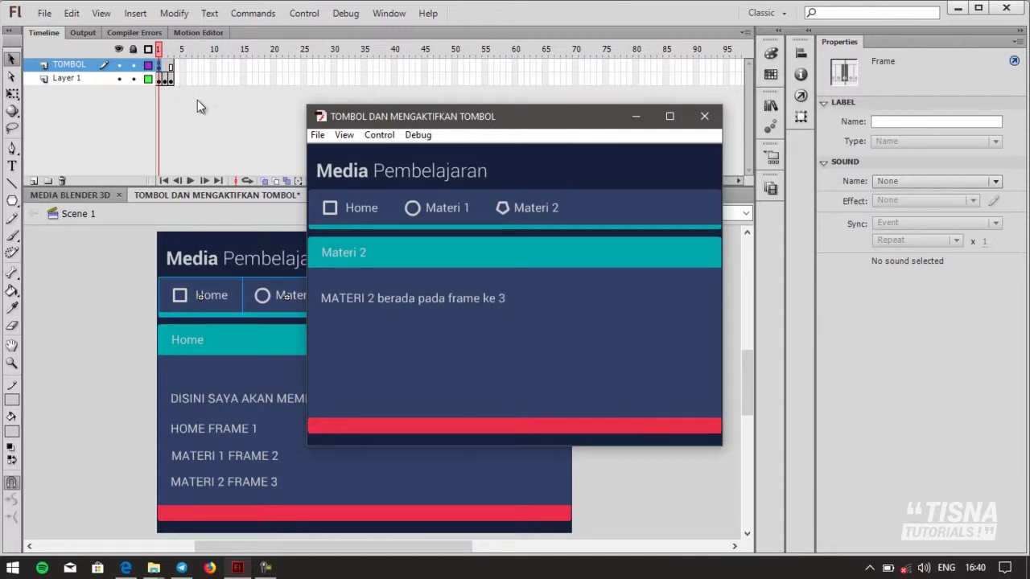
{"action": "left_click", "coordinate": [446, 210]}
{"action": "left_click", "coordinate": [364, 209]}
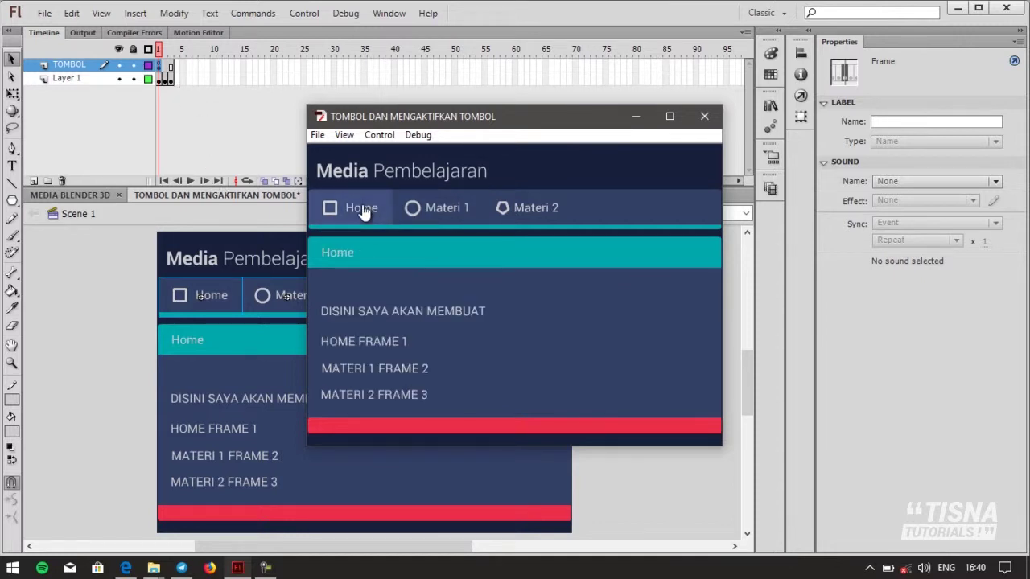
Maximize the movie preview window and bring up the movie's display options
{"action": "left_click", "coordinate": [670, 118]}
{"action": "right_click", "coordinate": [673, 137]}
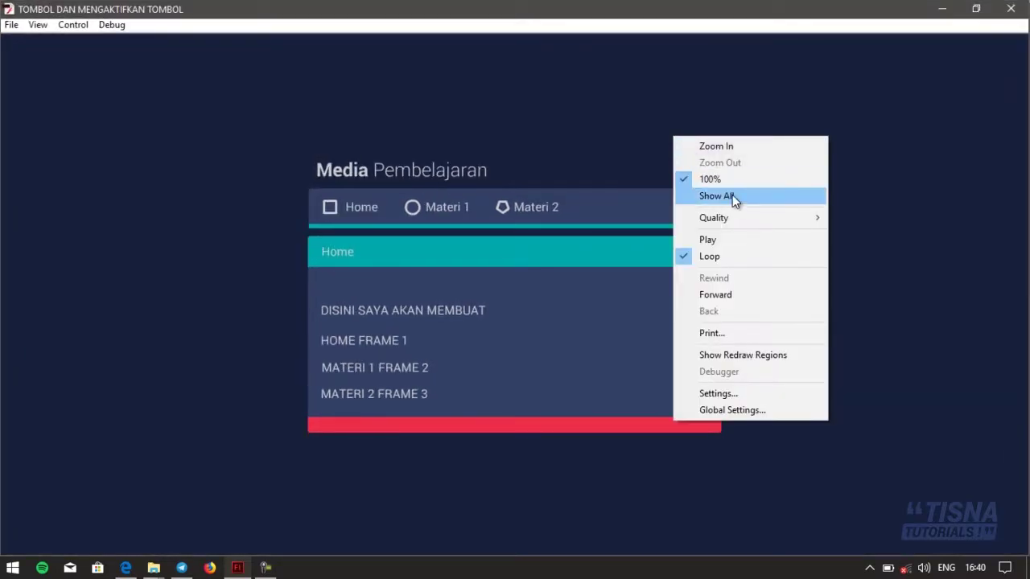